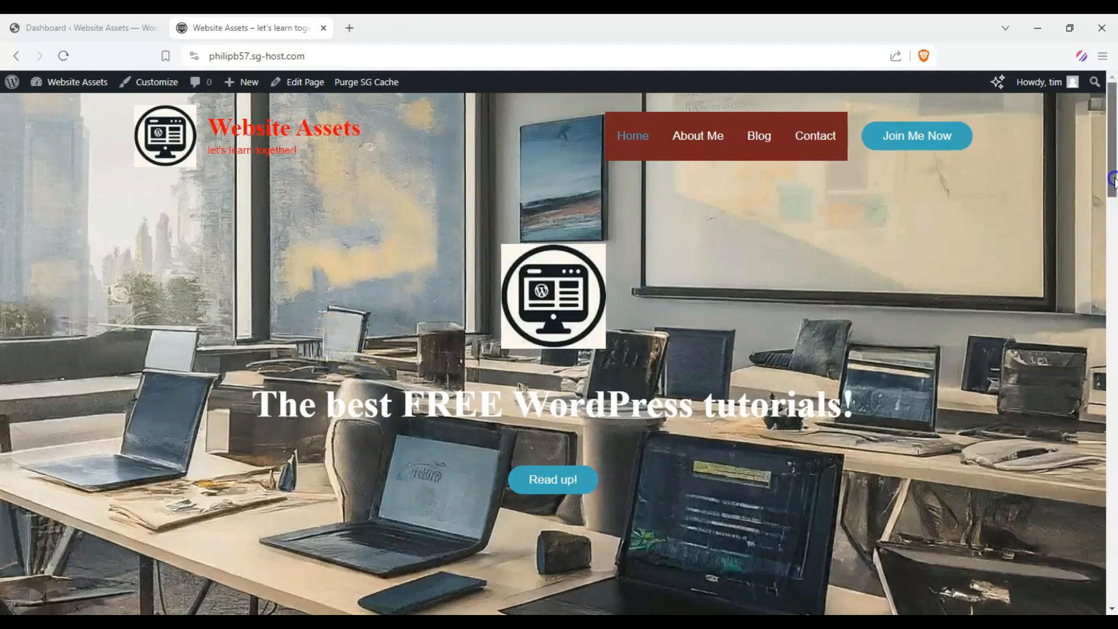
View the Blog page on the live site and open the list of posts in the WordPress dashboard.
{"action": "left_click_drag", "start_coordinate": [1110, 178], "coordinate": [1105, 139]}
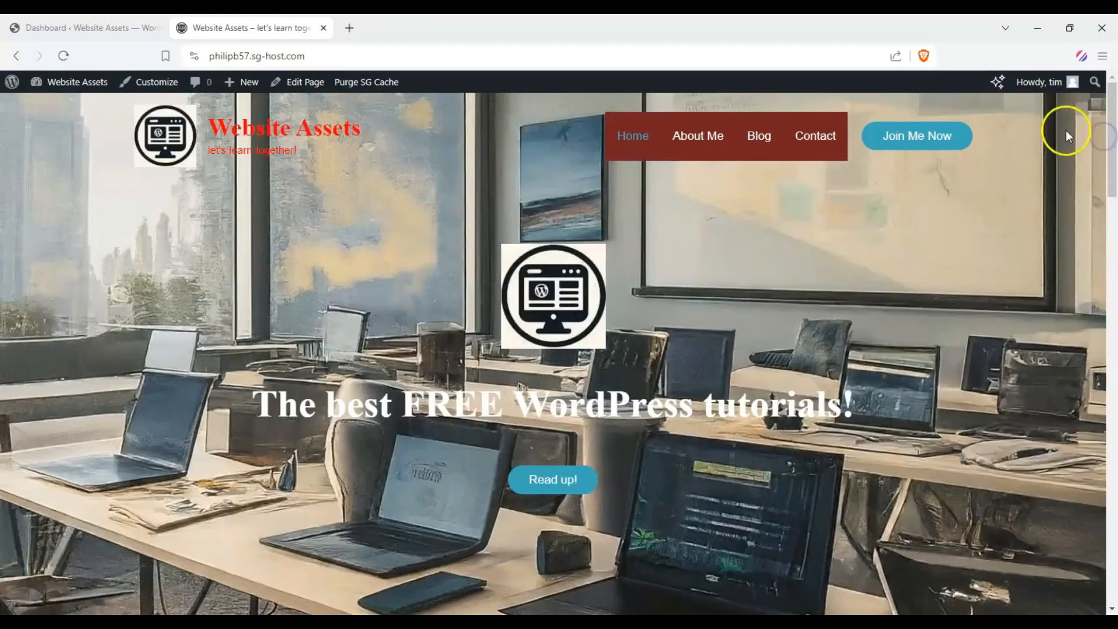
{"action": "left_click", "coordinate": [768, 145]}
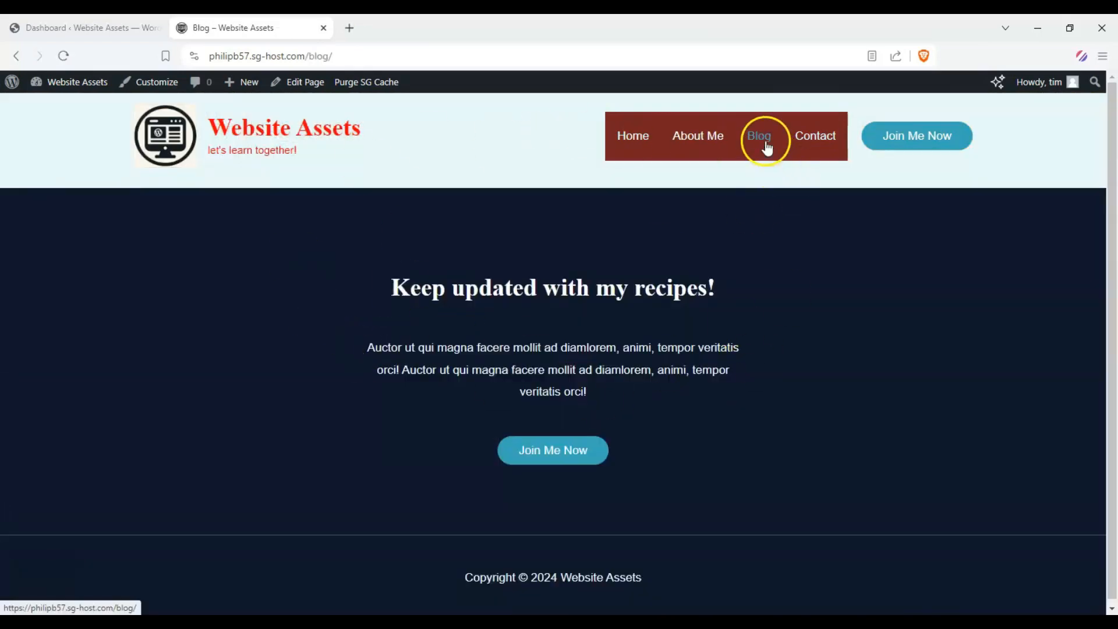
{"action": "left_click", "coordinate": [88, 28]}
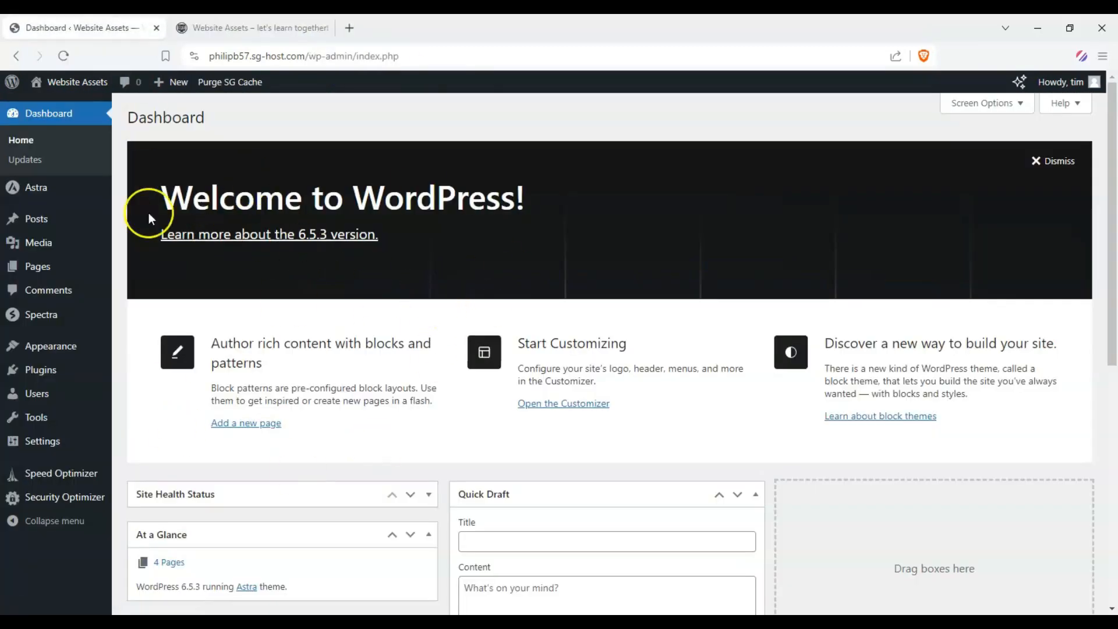
{"action": "left_click", "coordinate": [47, 217]}
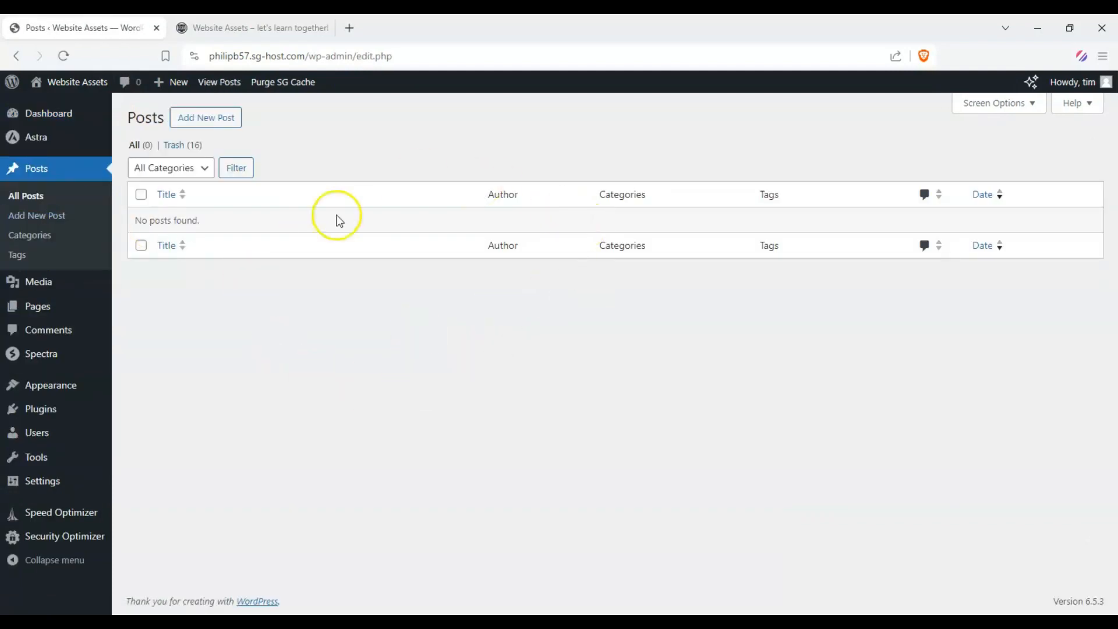
Start a new post and title it "Seeing the Coolness of Croatia".
{"action": "left_click", "coordinate": [173, 145]}
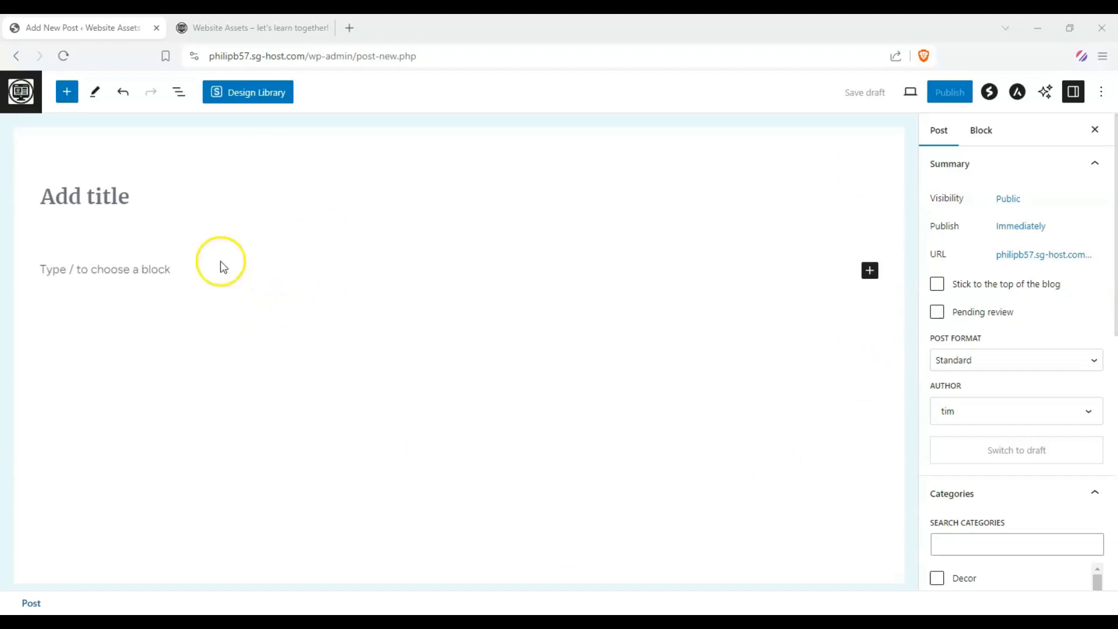
{"action": "left_click", "coordinate": [120, 200]}
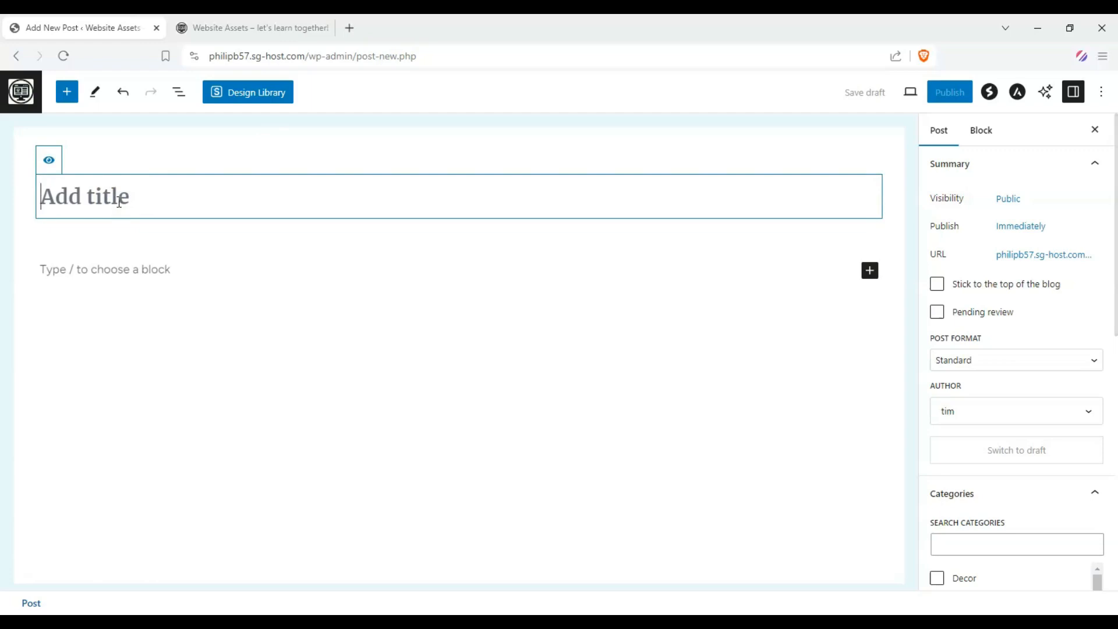
{"action": "type", "text": "Seeing the Coolness of Croatia"}
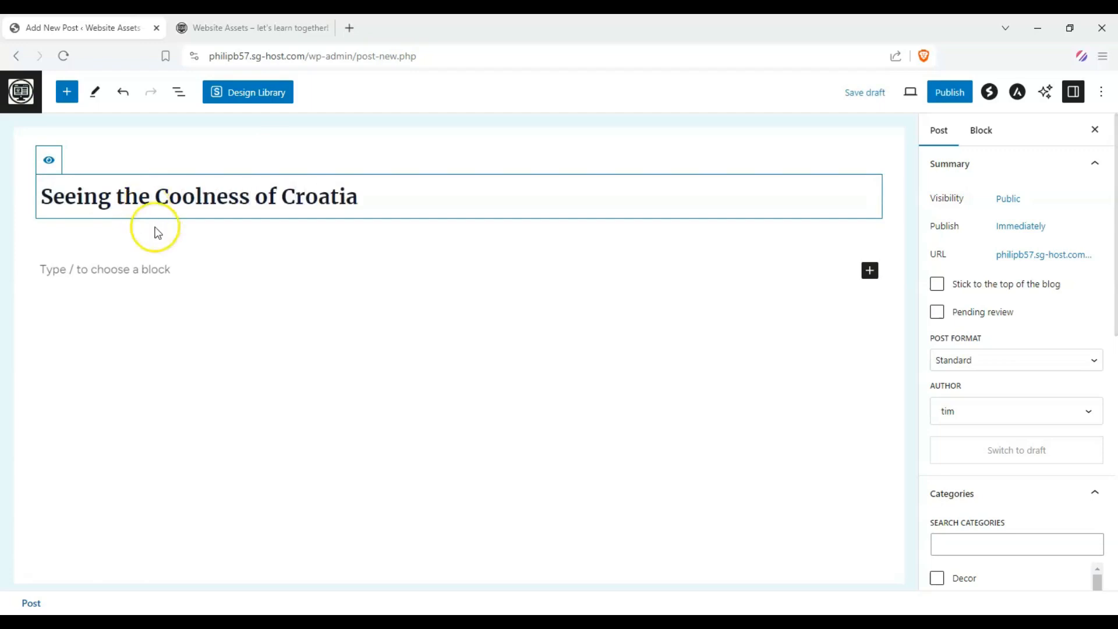
Turn off the visibility of the post's title.
{"action": "left_click", "coordinate": [163, 270]}
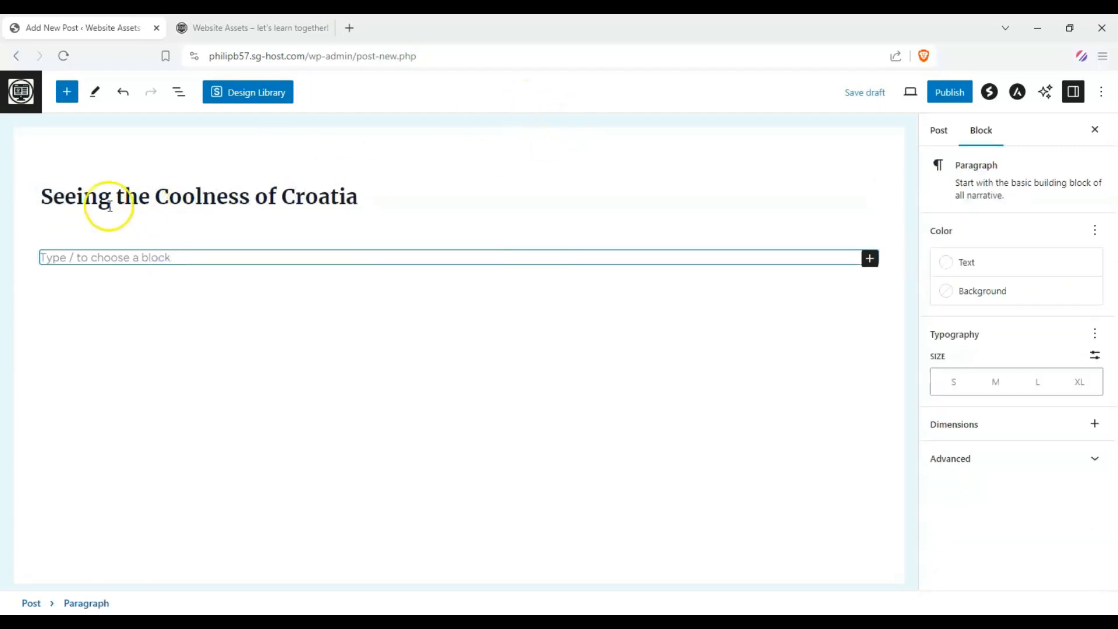
{"action": "left_click", "coordinate": [95, 181]}
{"action": "left_click", "coordinate": [45, 163]}
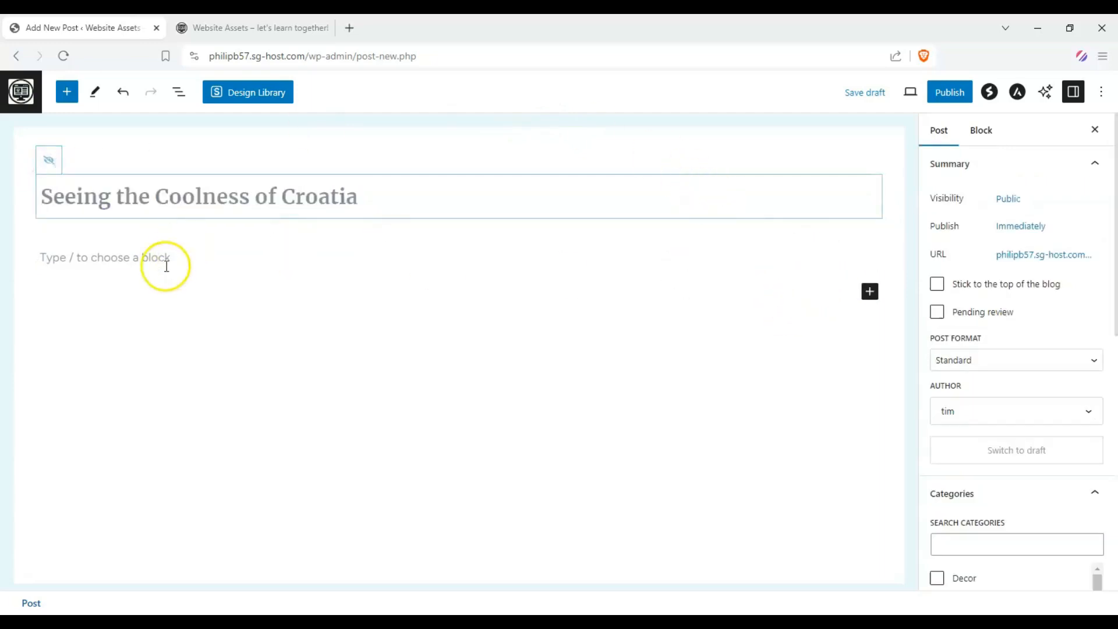
{"action": "left_click", "coordinate": [388, 255]}
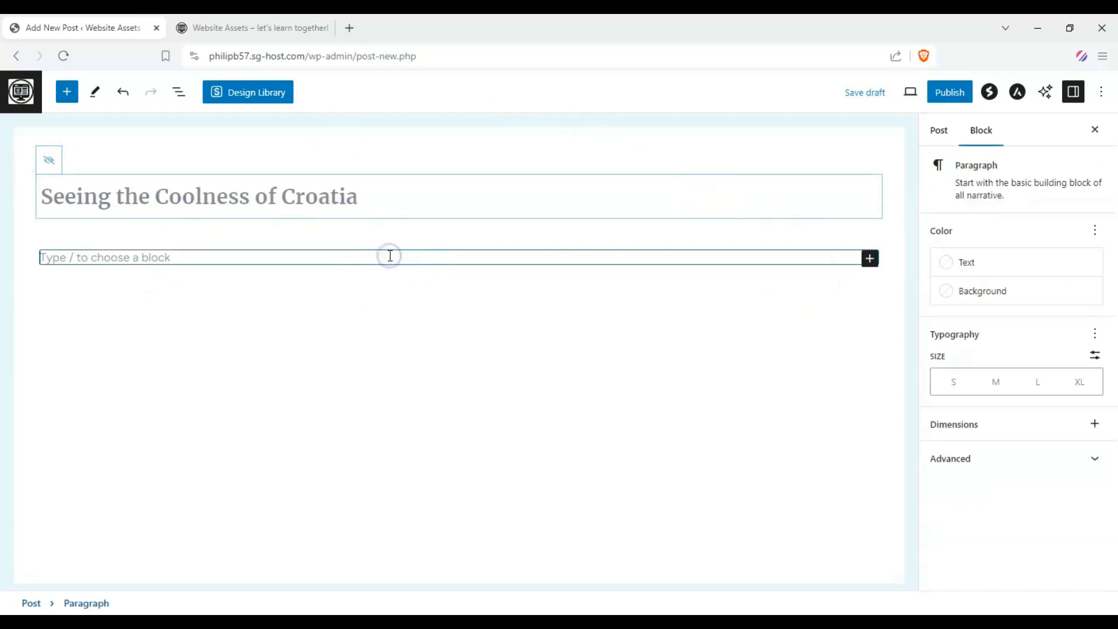
{"action": "left_click", "coordinate": [407, 316]}
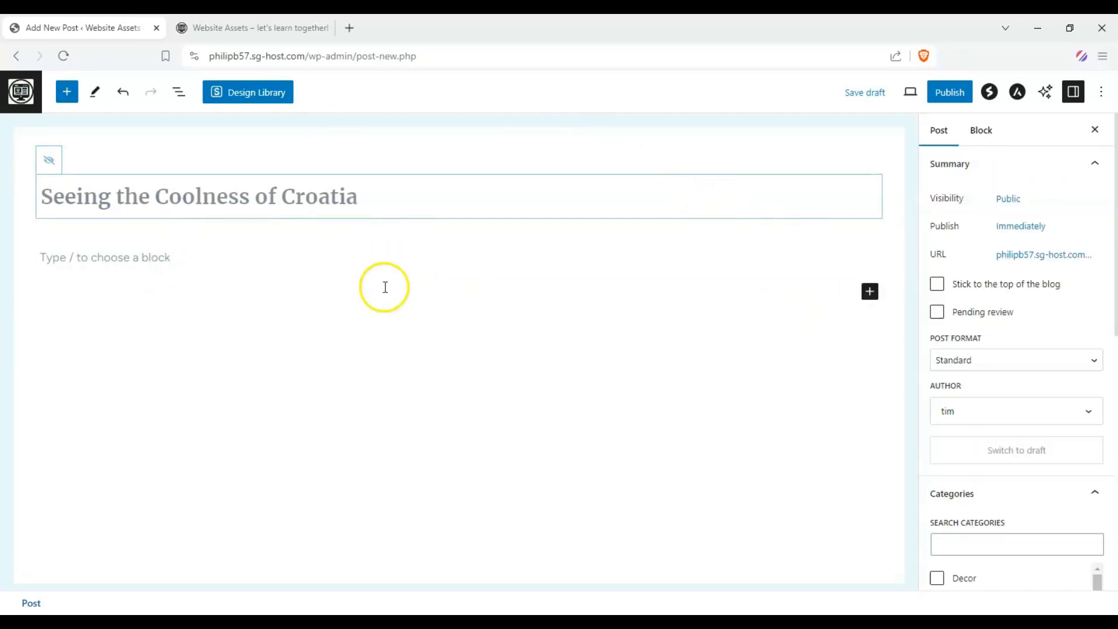
Insert a Heading block from the text blocks directly below the post title.
{"action": "left_click", "coordinate": [65, 103]}
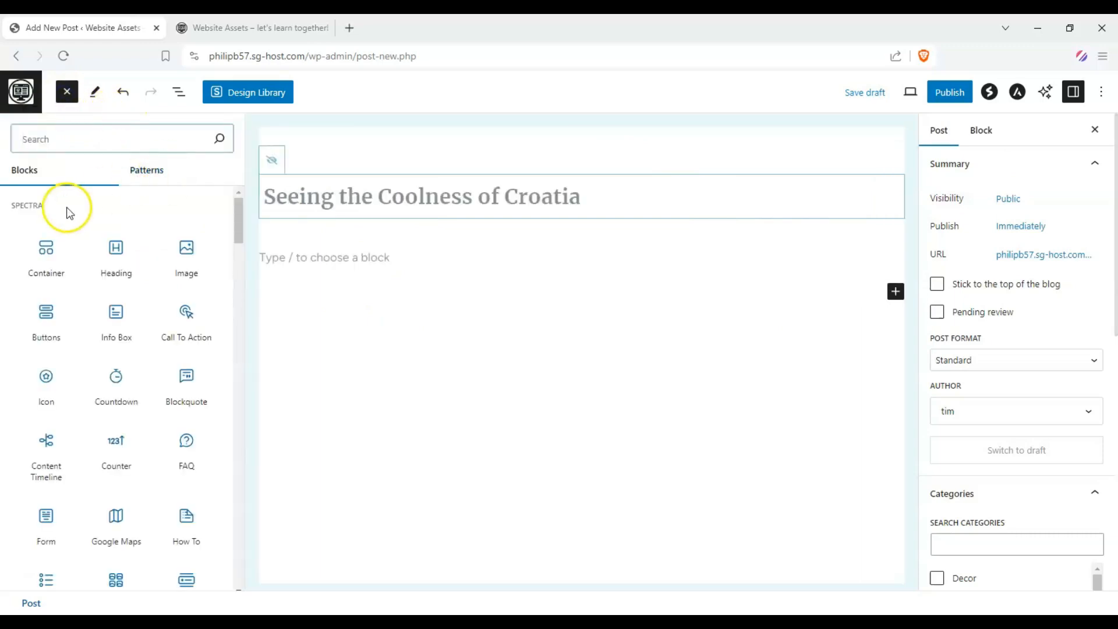
{"action": "double_click", "coordinate": [13, 206]}
{"action": "left_click_drag", "start_coordinate": [237, 217], "coordinate": [236, 311]}
{"action": "mouse_move", "coordinate": [119, 324]}
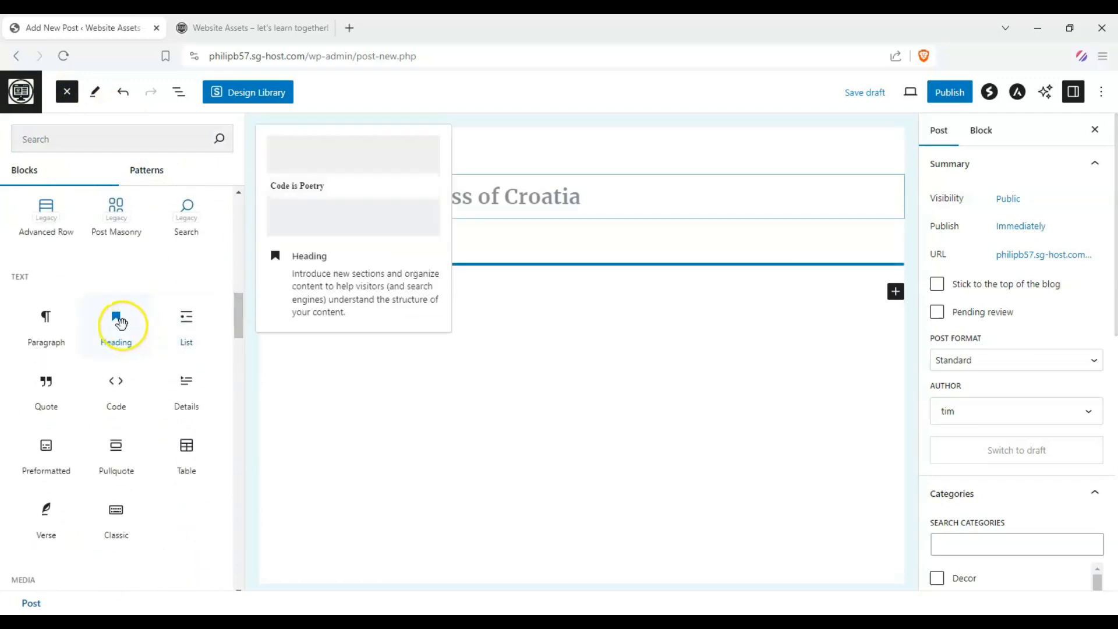
{"action": "left_click_drag", "start_coordinate": [120, 324], "coordinate": [392, 260]}
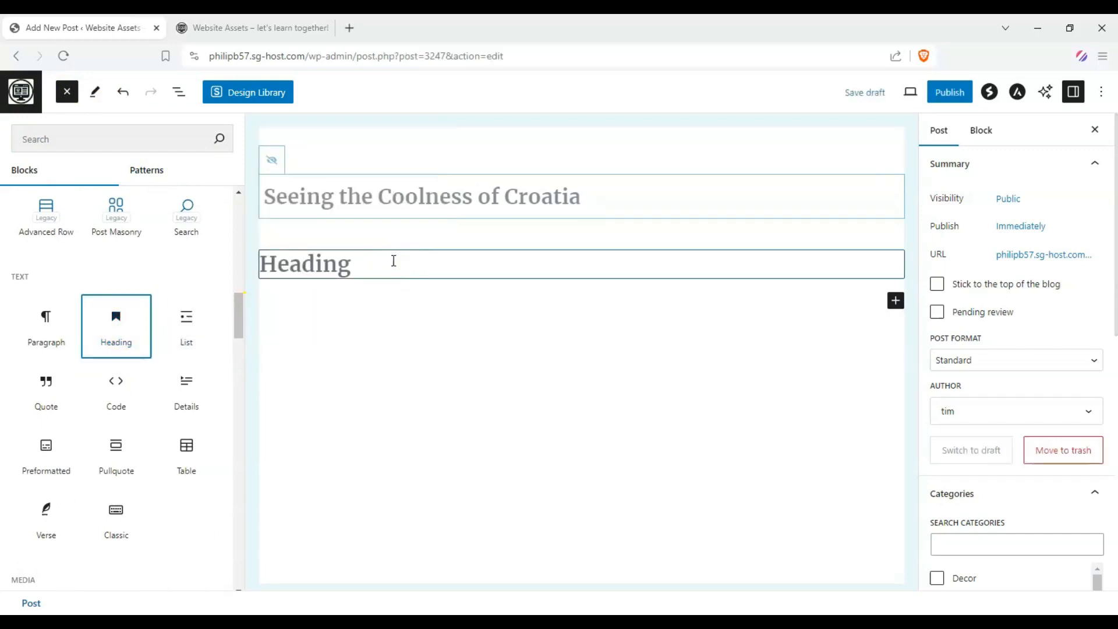
{"action": "left_click", "coordinate": [75, 100]}
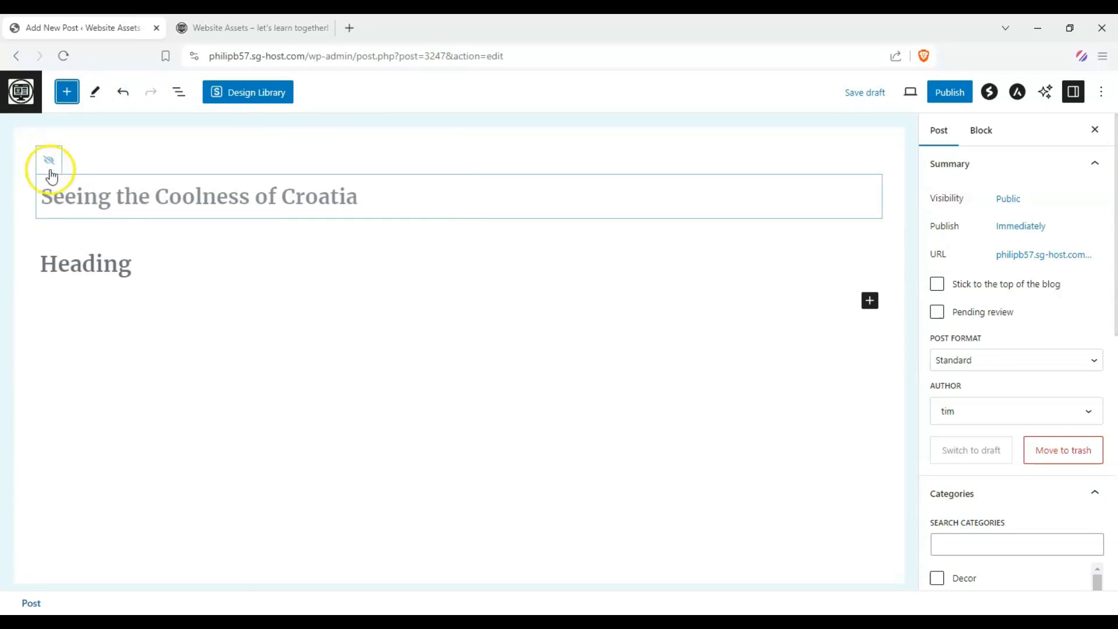
Set the heading block to level H1 and fill it with a copy of the post title.
{"action": "left_click", "coordinate": [101, 267]}
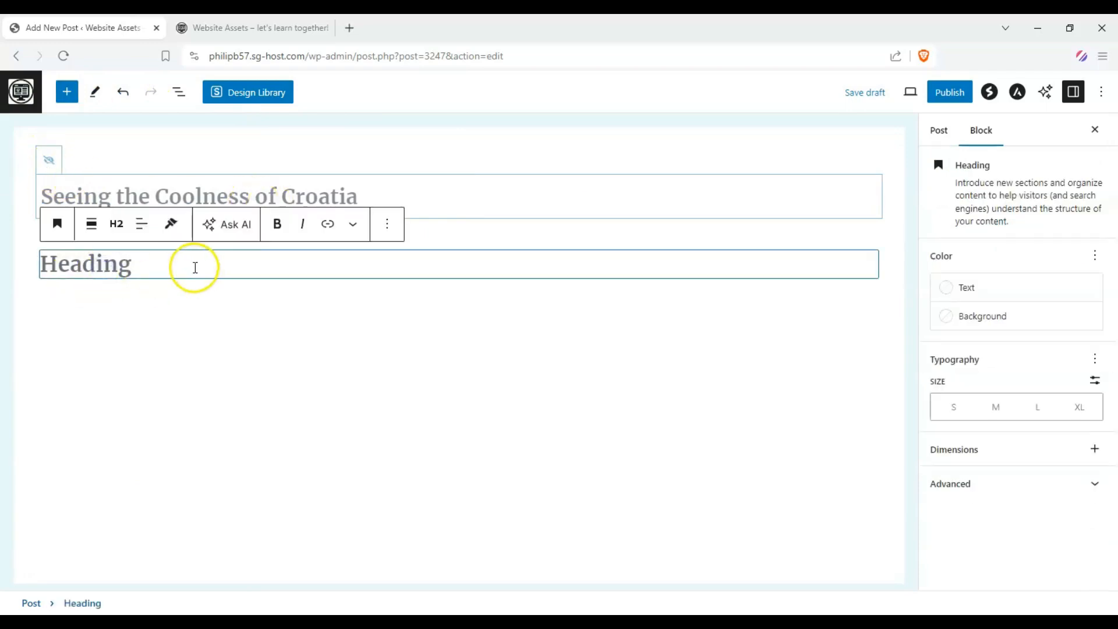
{"action": "left_click", "coordinate": [116, 223]}
{"action": "left_click", "coordinate": [142, 269]}
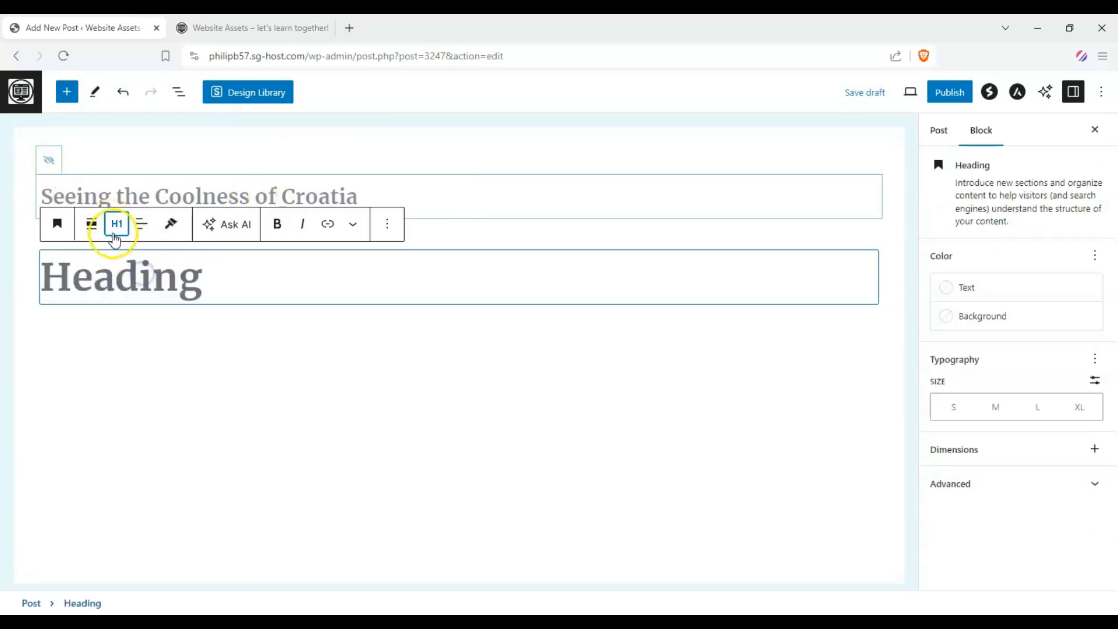
{"action": "mouse_move", "coordinate": [367, 200]}
{"action": "left_mouse_down"}
{"action": "mouse_move", "coordinate": [33, 203]}
{"action": "mouse_move", "coordinate": [386, 202]}
{"action": "left_mouse_up"}
{"action": "key", "text": "ctrl+c"}
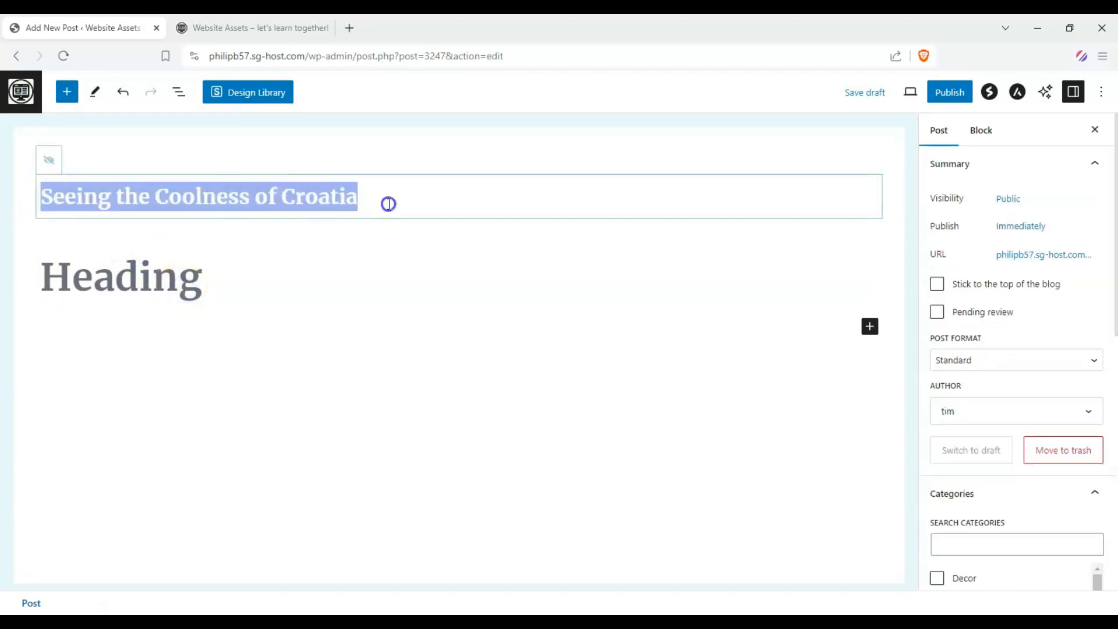
{"action": "left_click", "coordinate": [190, 271]}
{"action": "key", "text": "ctrl+v"}
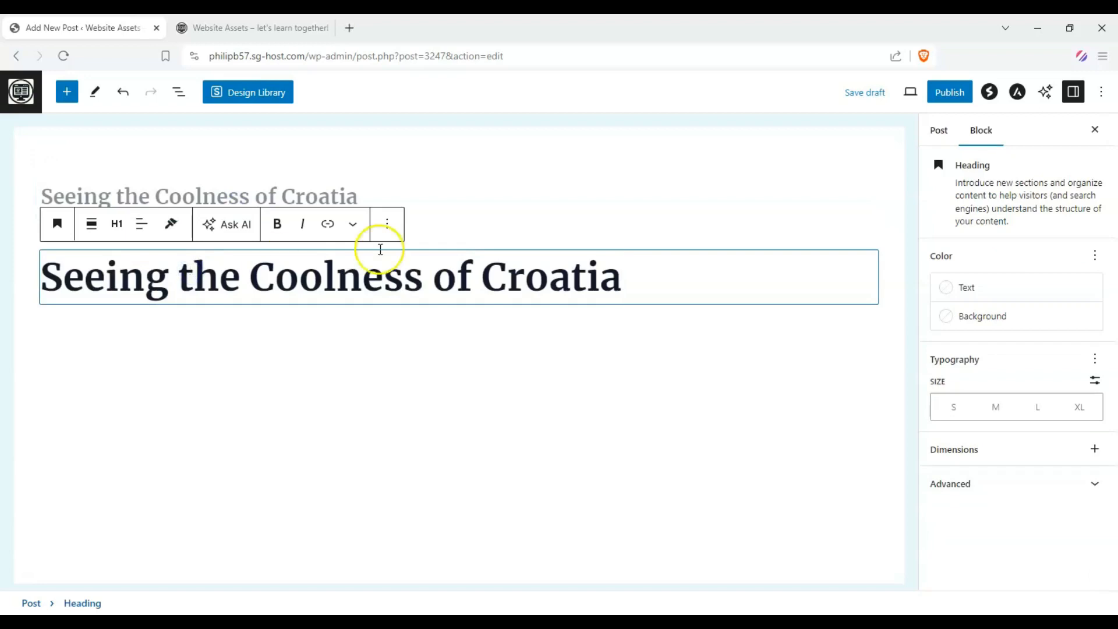
Center the heading text and make it bold without italics.
{"action": "left_click_drag", "start_coordinate": [674, 277], "coordinate": [21, 286]}
{"action": "left_click", "coordinate": [141, 224]}
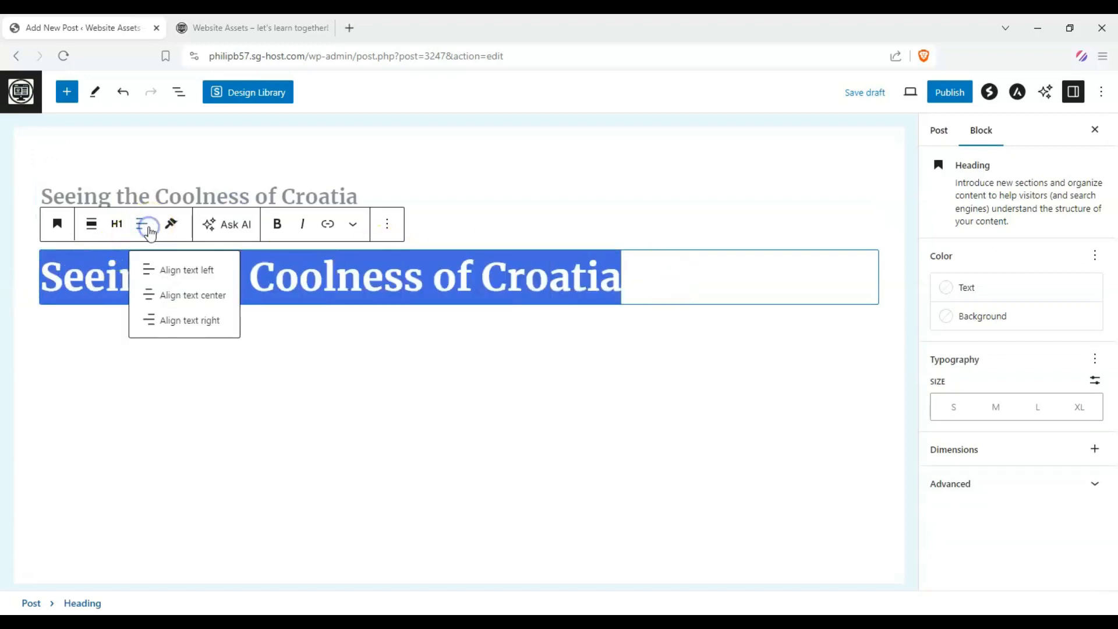
{"action": "left_click", "coordinate": [185, 295]}
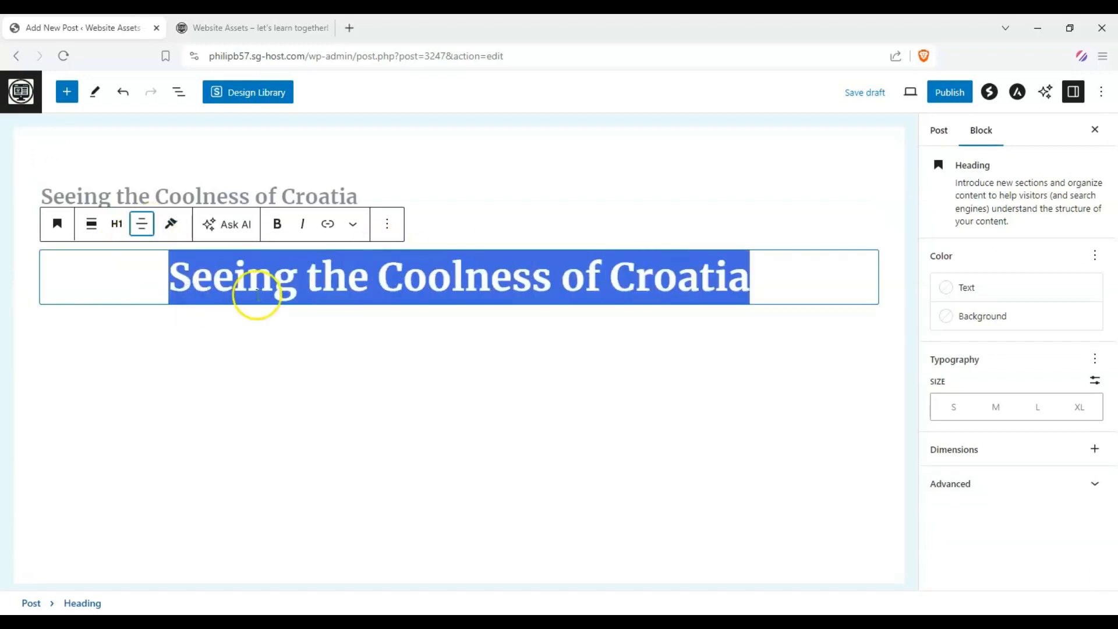
{"action": "left_click", "coordinate": [278, 224]}
{"action": "left_click", "coordinate": [302, 226]}
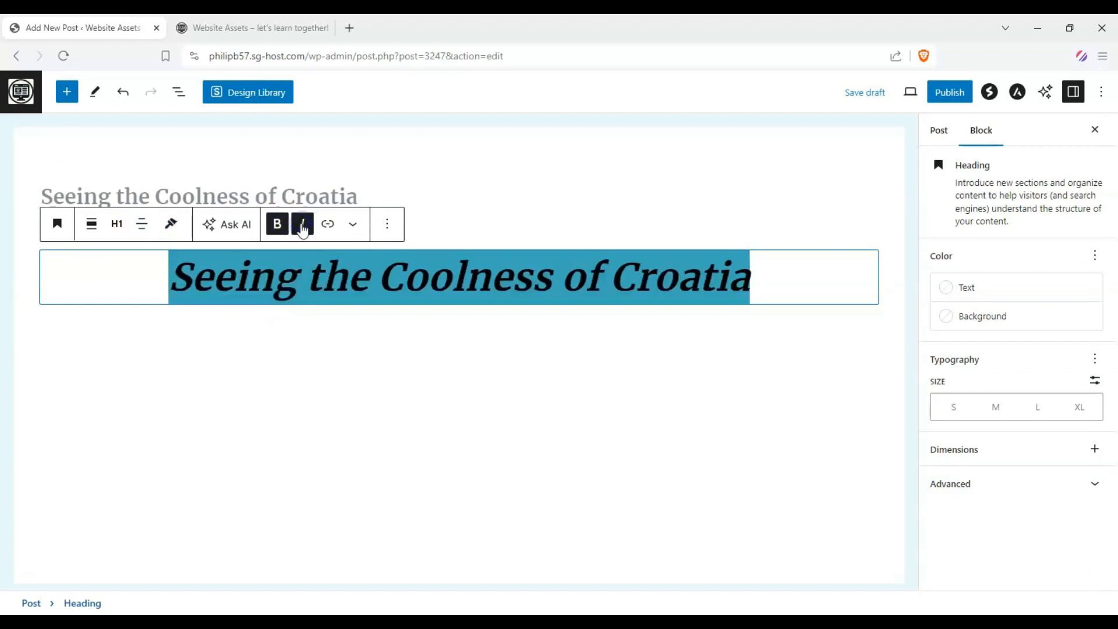
{"action": "left_click", "coordinate": [302, 227]}
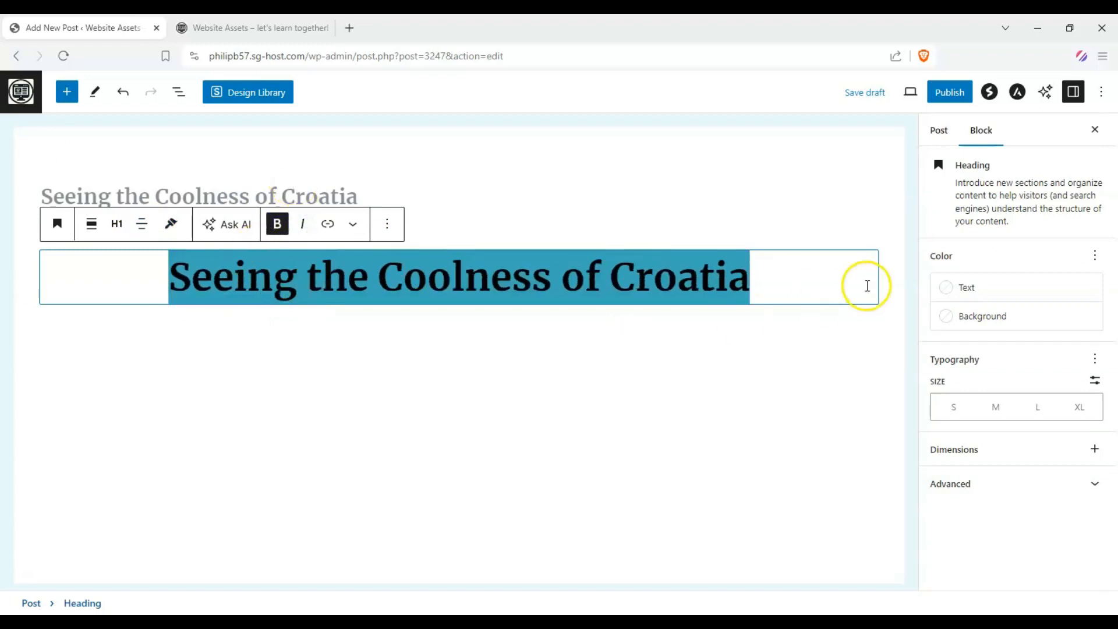
Set the heading's text color to Vivid red and its background to Vivid green cyan.
{"action": "left_click", "coordinate": [775, 290]}
{"action": "left_click_drag", "start_coordinate": [775, 290], "coordinate": [92, 247]}
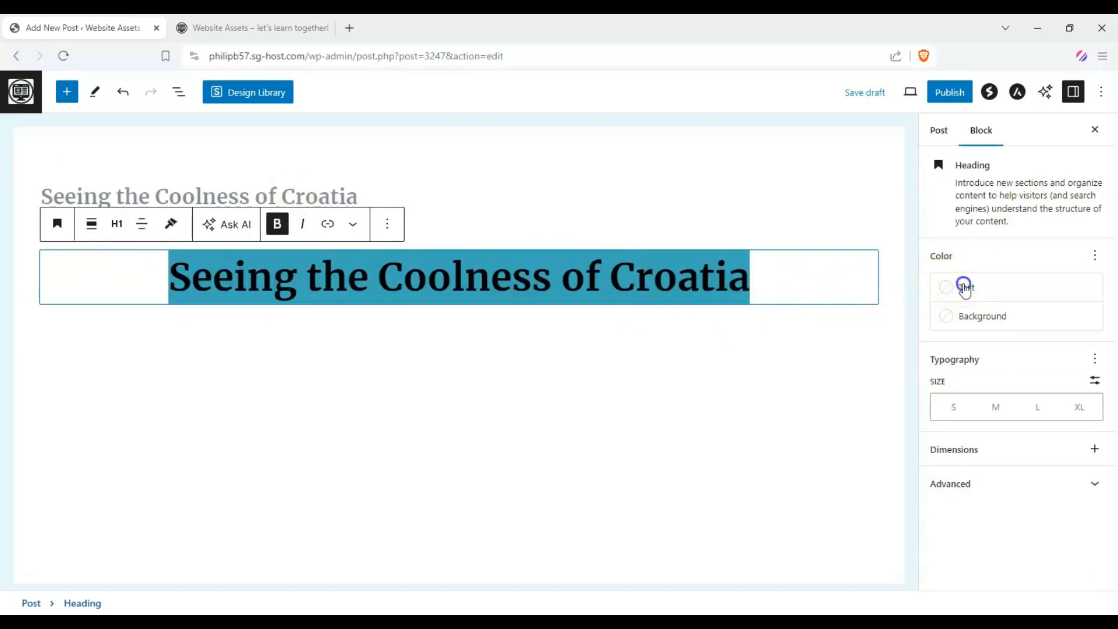
{"action": "left_click", "coordinate": [964, 287]}
{"action": "left_click", "coordinate": [856, 492]}
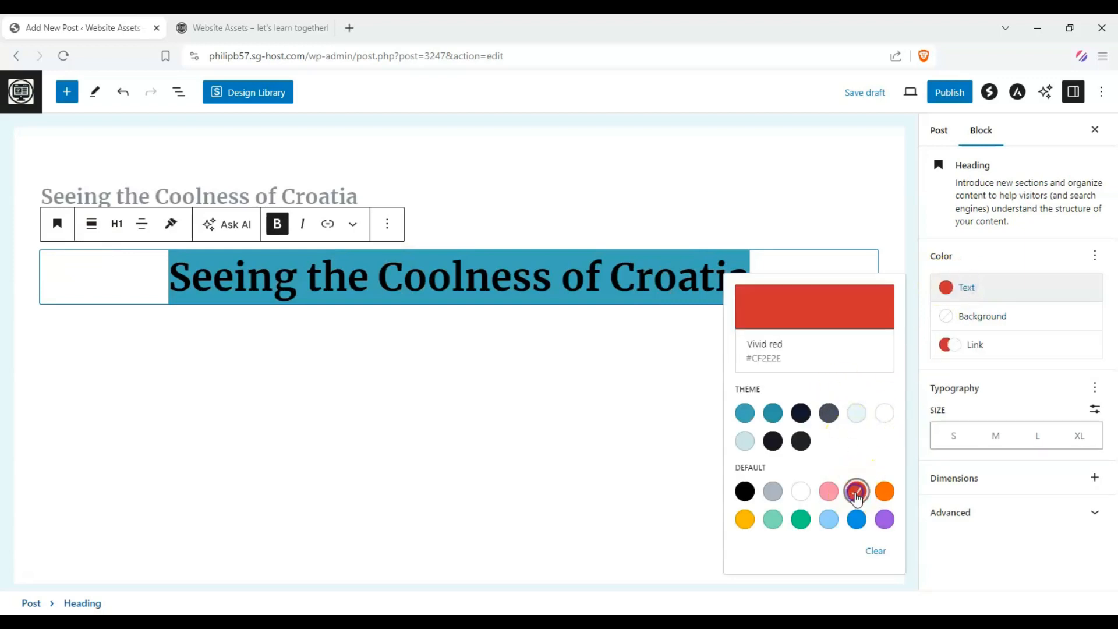
{"action": "left_click", "coordinate": [988, 316]}
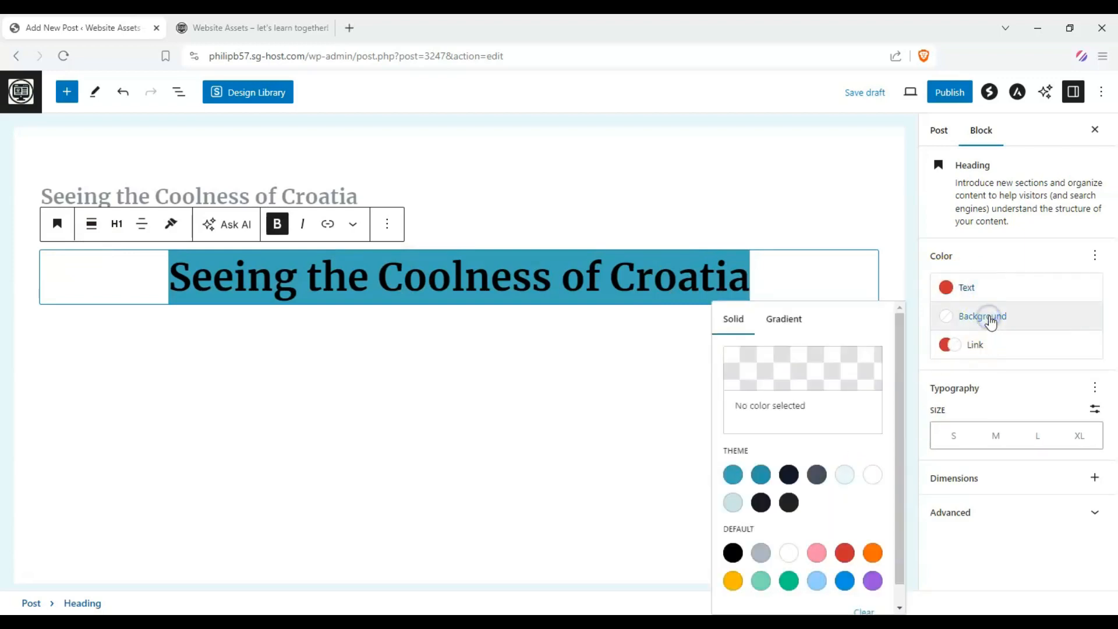
{"action": "left_click", "coordinate": [789, 581]}
{"action": "left_click", "coordinate": [502, 356]}
{"action": "left_click", "coordinate": [516, 456]}
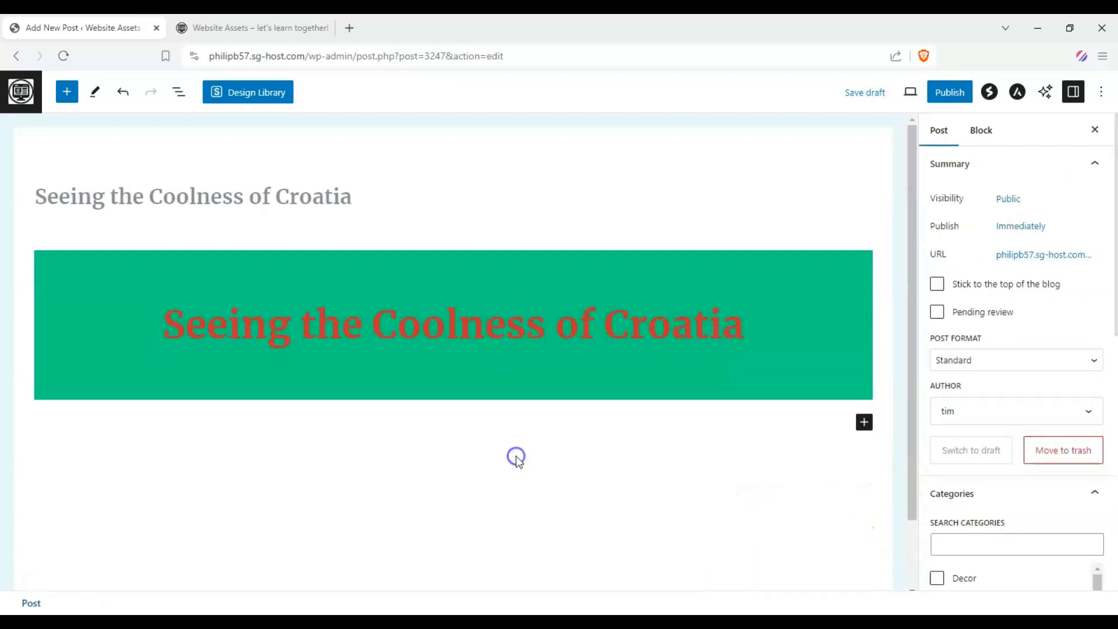
Change the heading's background color to Luminous vivid amber.
{"action": "left_click", "coordinate": [870, 281]}
{"action": "left_click", "coordinate": [990, 318]}
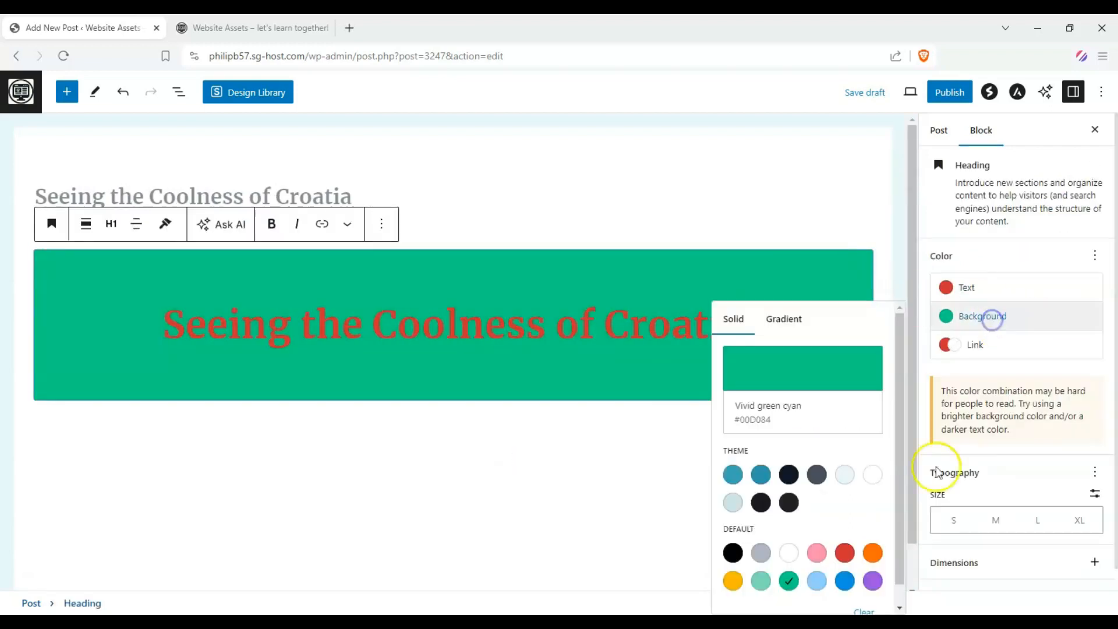
{"action": "left_click", "coordinate": [733, 581]}
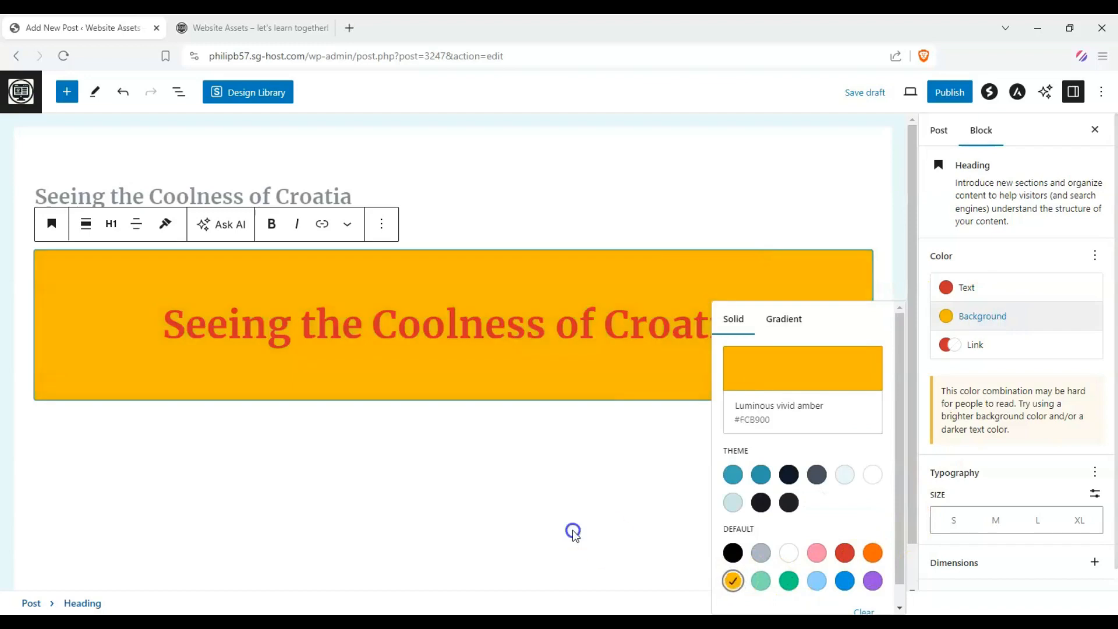
{"action": "left_click", "coordinate": [574, 532]}
Insert a Paragraph block below the heading.
{"action": "scroll", "coordinate": [759, 400], "scroll_direction": "down", "scroll_amount": 1}
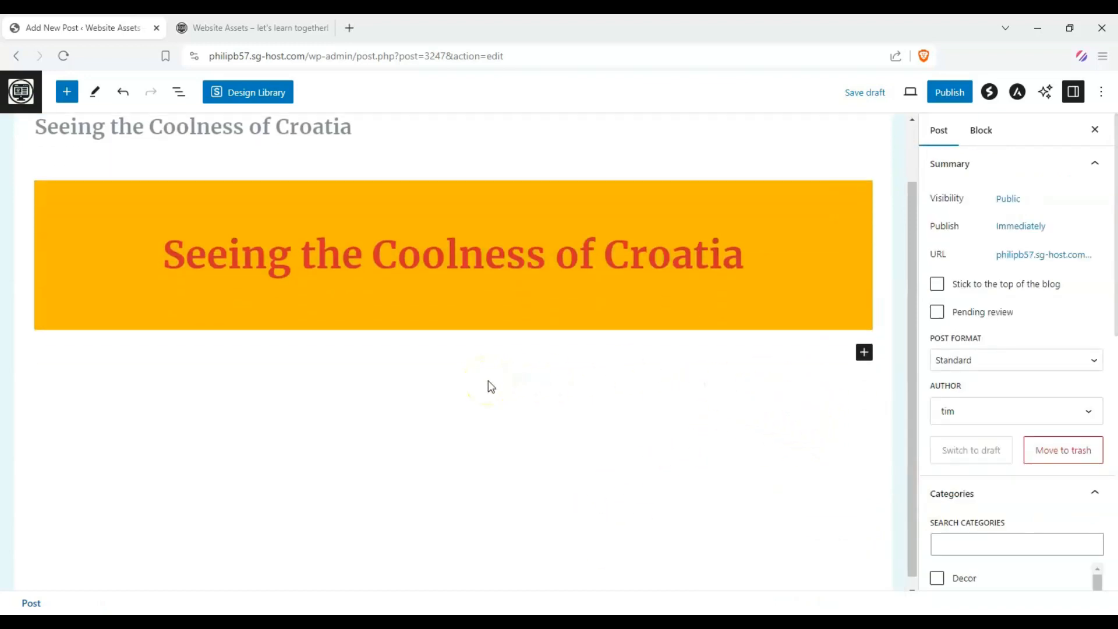
{"action": "left_click", "coordinate": [865, 353]}
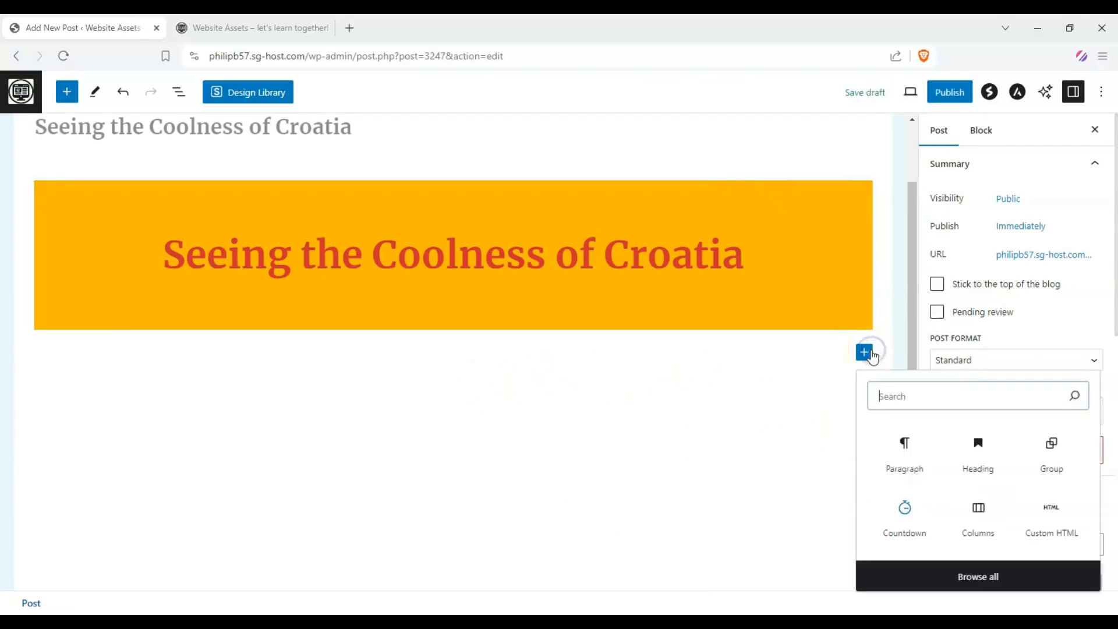
{"action": "left_click", "coordinate": [939, 455]}
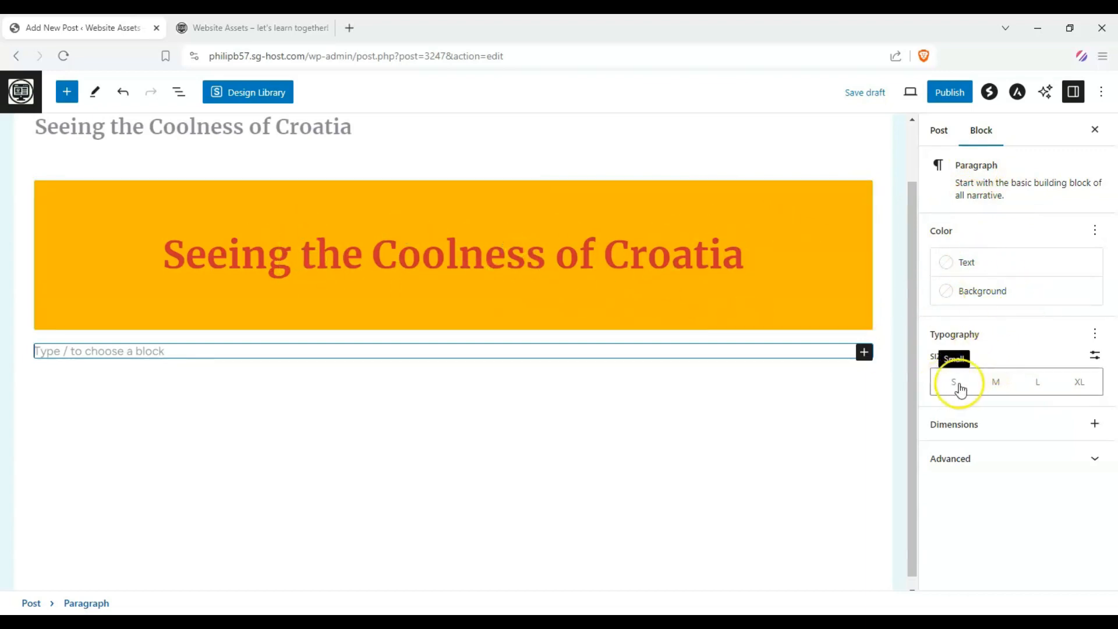
Enable the Text decoration option in the paragraph's typography settings, keeping the preset font sizes.
{"action": "left_click", "coordinate": [1096, 356]}
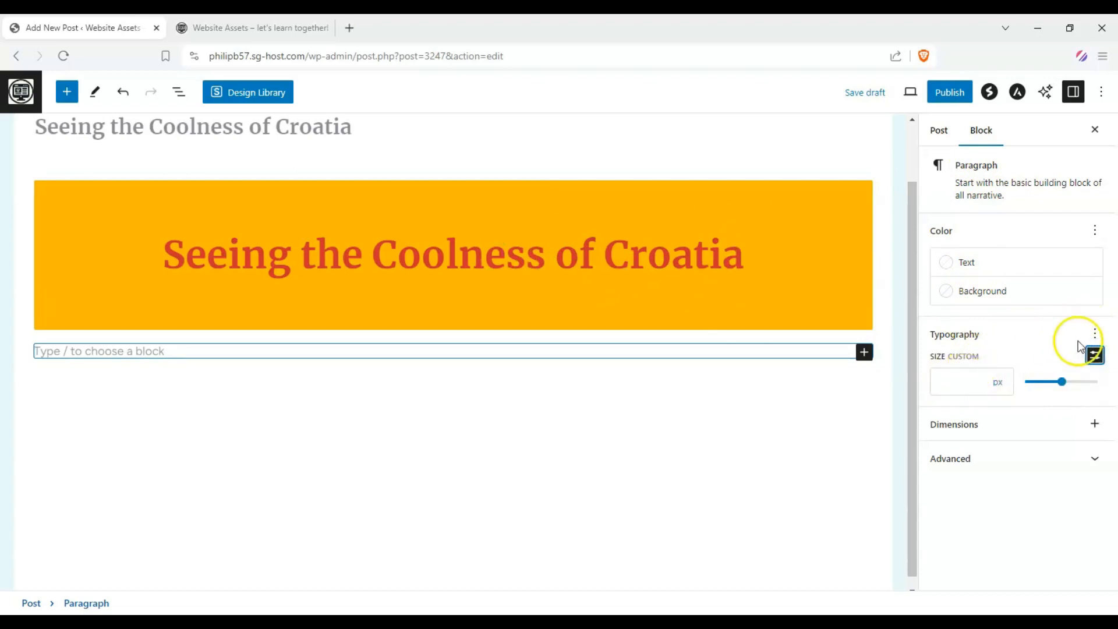
{"action": "left_click", "coordinate": [1097, 355]}
{"action": "left_click", "coordinate": [1095, 337]}
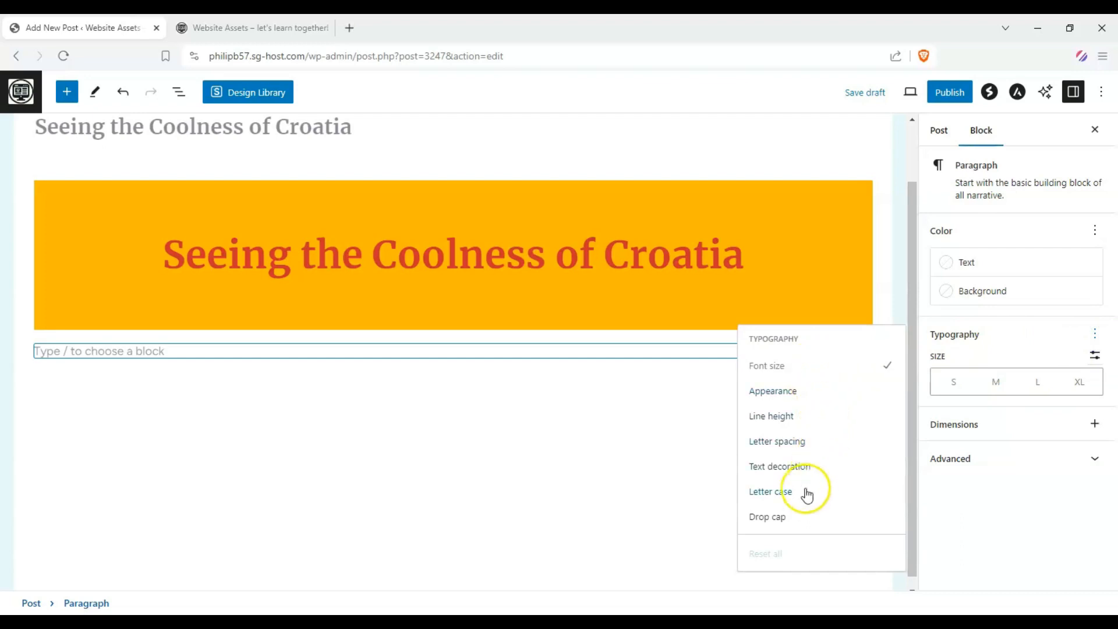
{"action": "left_click", "coordinate": [790, 468]}
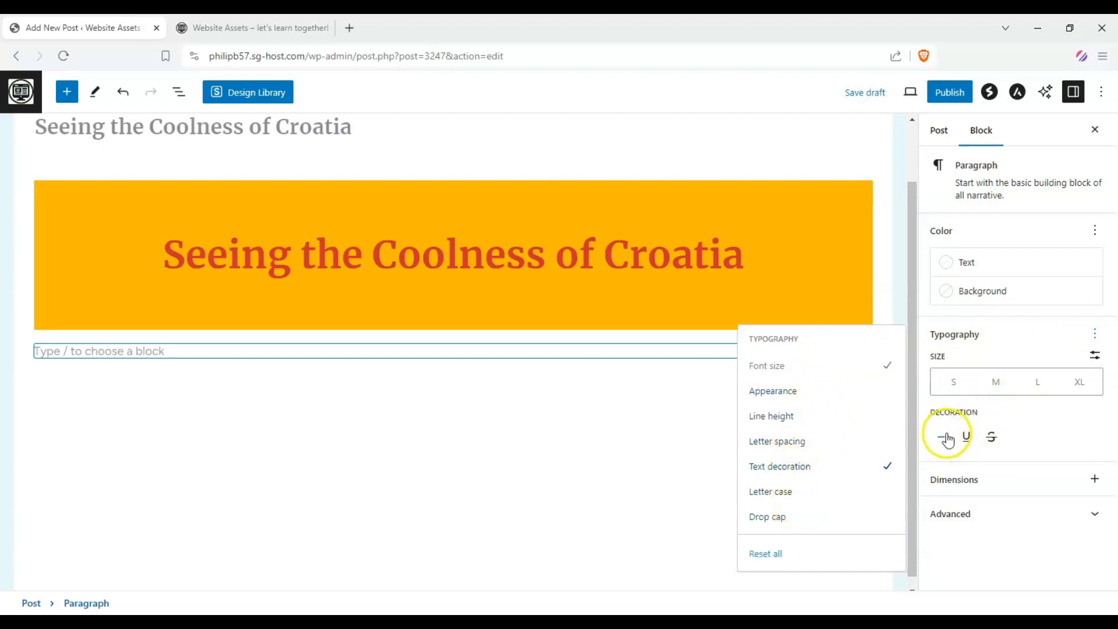
Examine the empty paragraph block's Typography, Dimensions and Advanced settings, including custom size, padding, margin and responsive conditions.
{"action": "left_click", "coordinate": [1096, 356]}
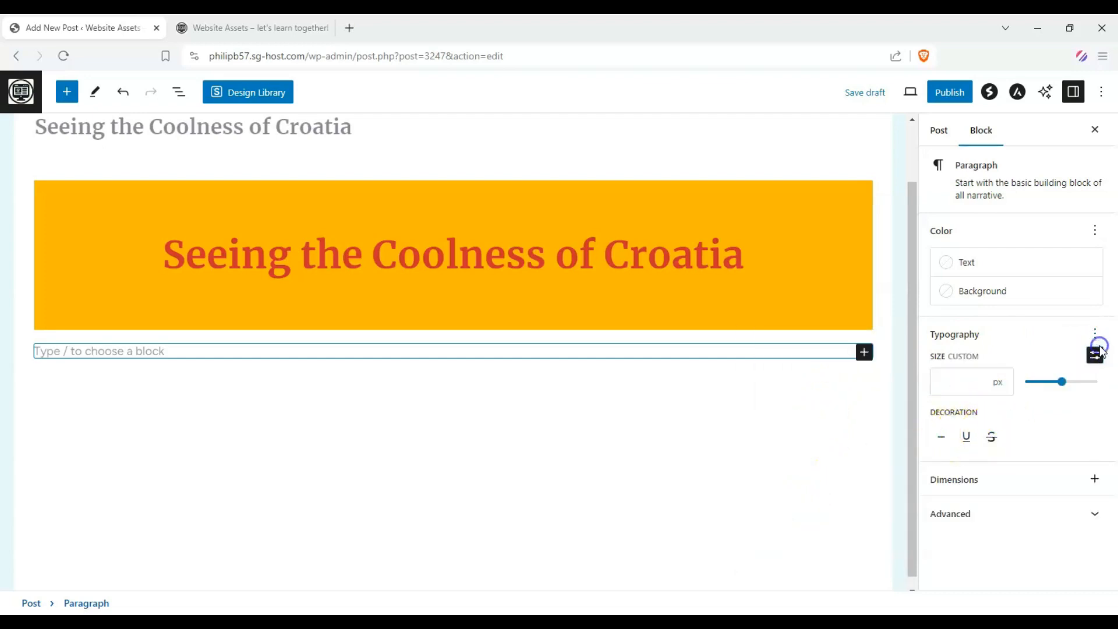
{"action": "left_click", "coordinate": [1100, 348]}
{"action": "left_click", "coordinate": [1095, 332]}
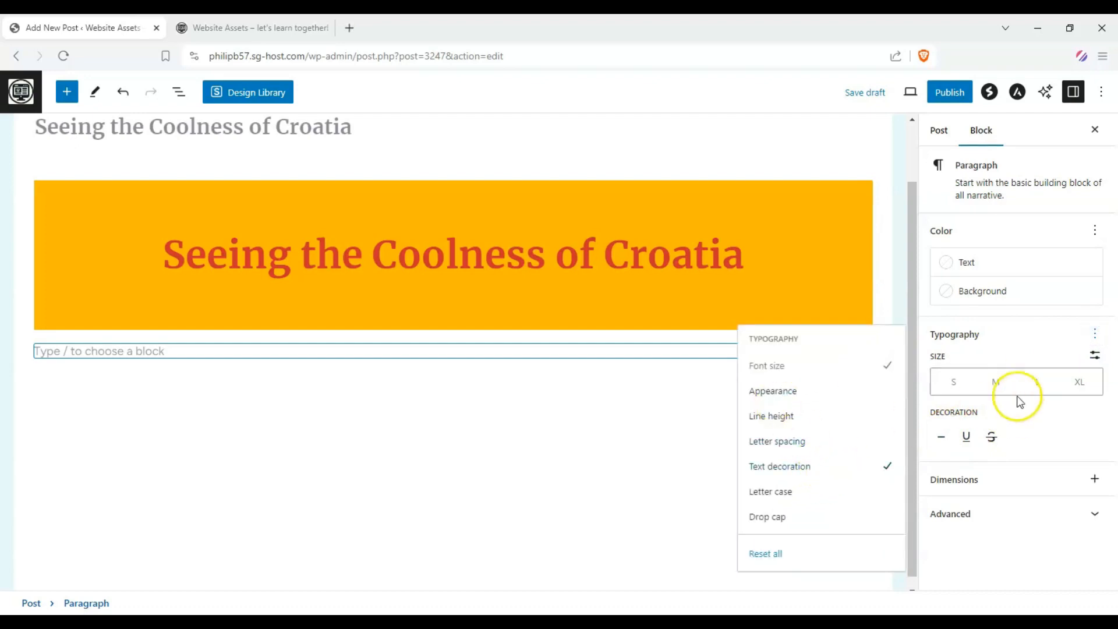
{"action": "left_click", "coordinate": [1020, 402]}
{"action": "left_click", "coordinate": [1095, 479]}
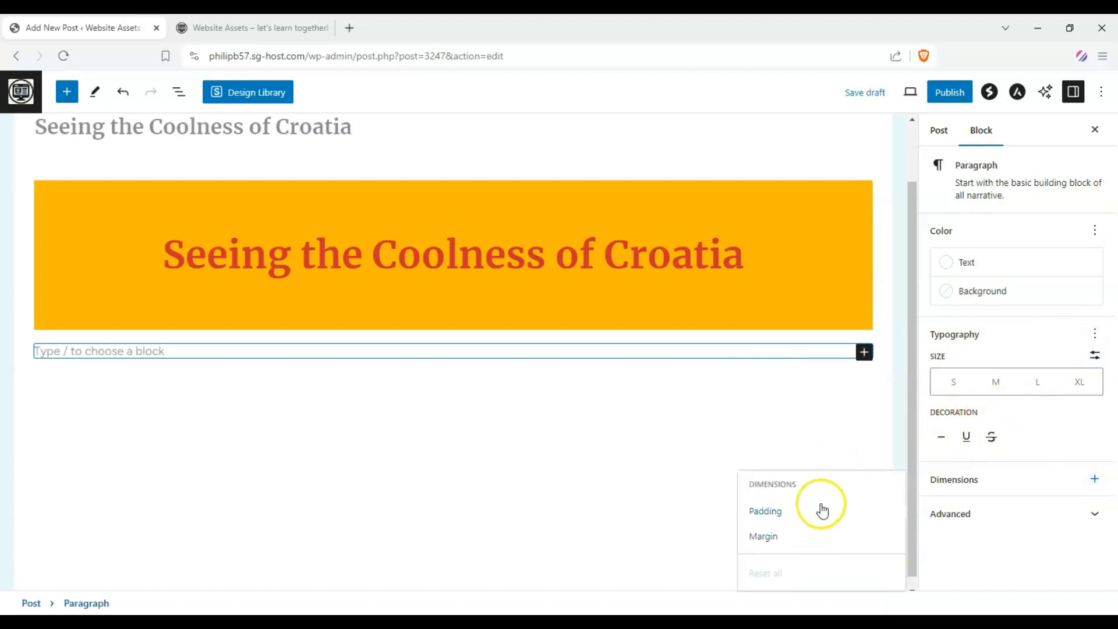
{"action": "left_click", "coordinate": [1095, 513]}
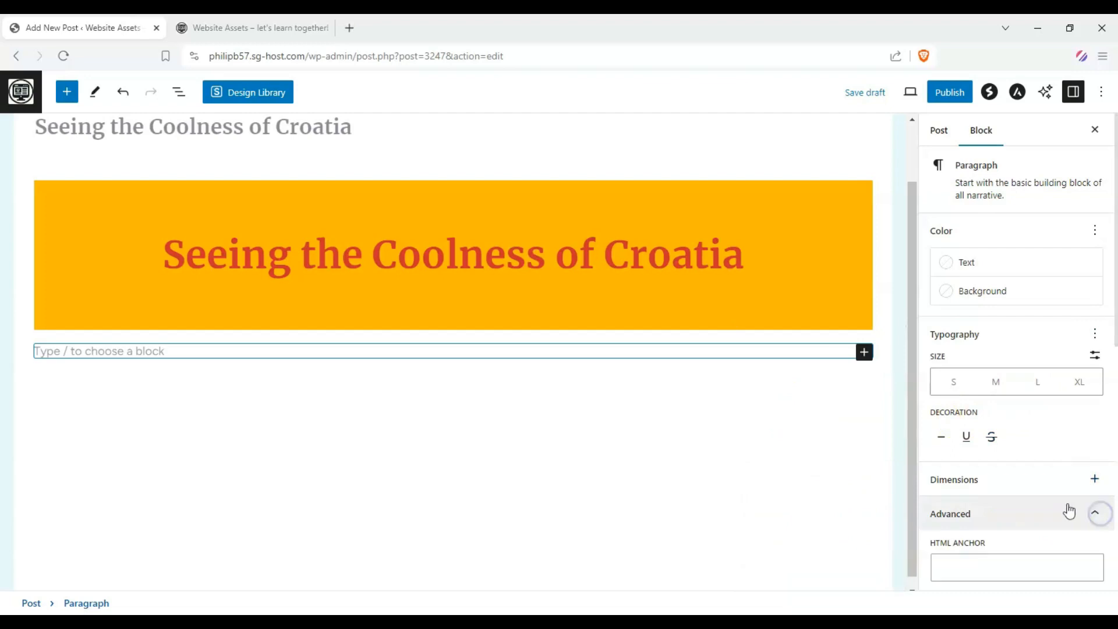
{"action": "scroll", "coordinate": [944, 474], "scroll_direction": "down", "scroll_amount": 8}
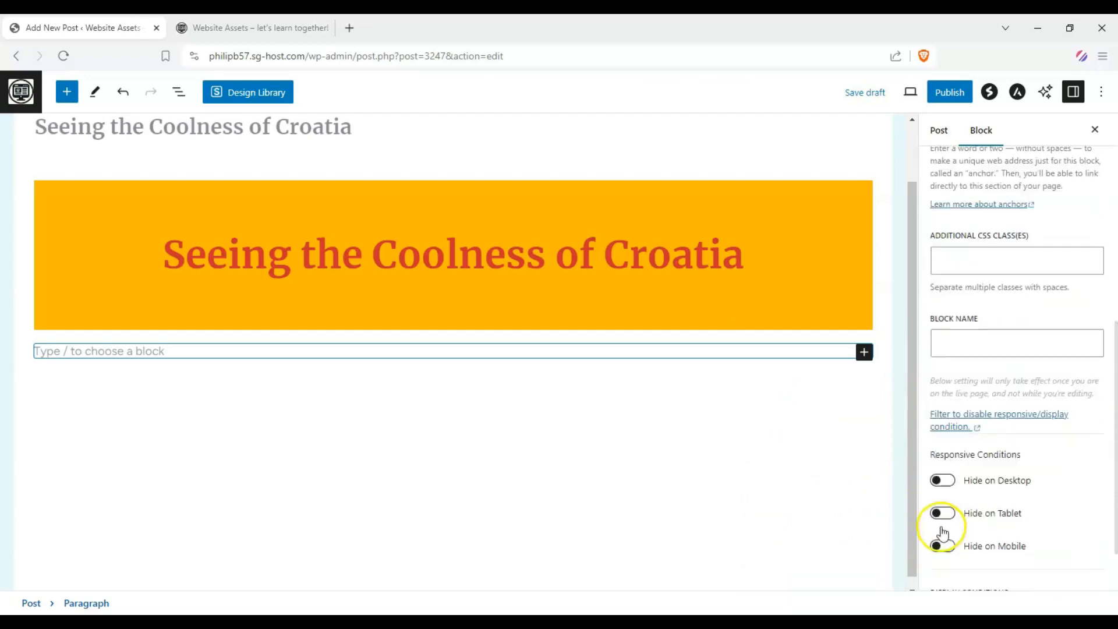
{"action": "scroll", "coordinate": [943, 532], "scroll_direction": "down", "scroll_amount": 1}
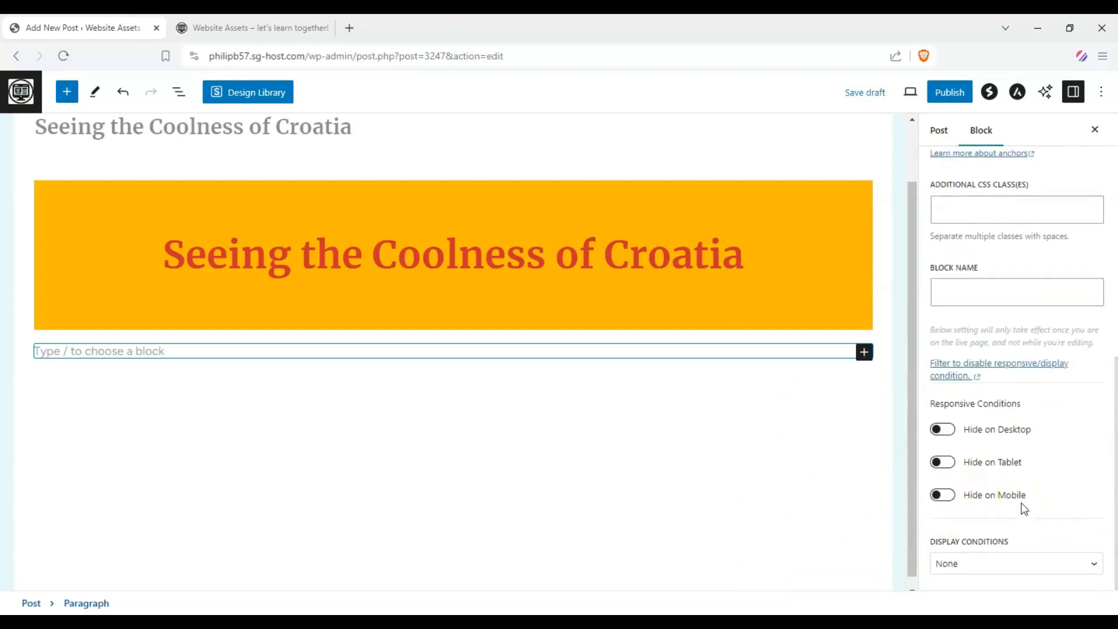
{"action": "scroll", "coordinate": [1091, 387], "scroll_direction": "up", "scroll_amount": 10}
Paste the three-paragraph Croatia travel text, beginning "Visiting Croatia offers an enchanting blend", into the empty Paragraph block.
{"action": "left_click", "coordinate": [404, 356]}
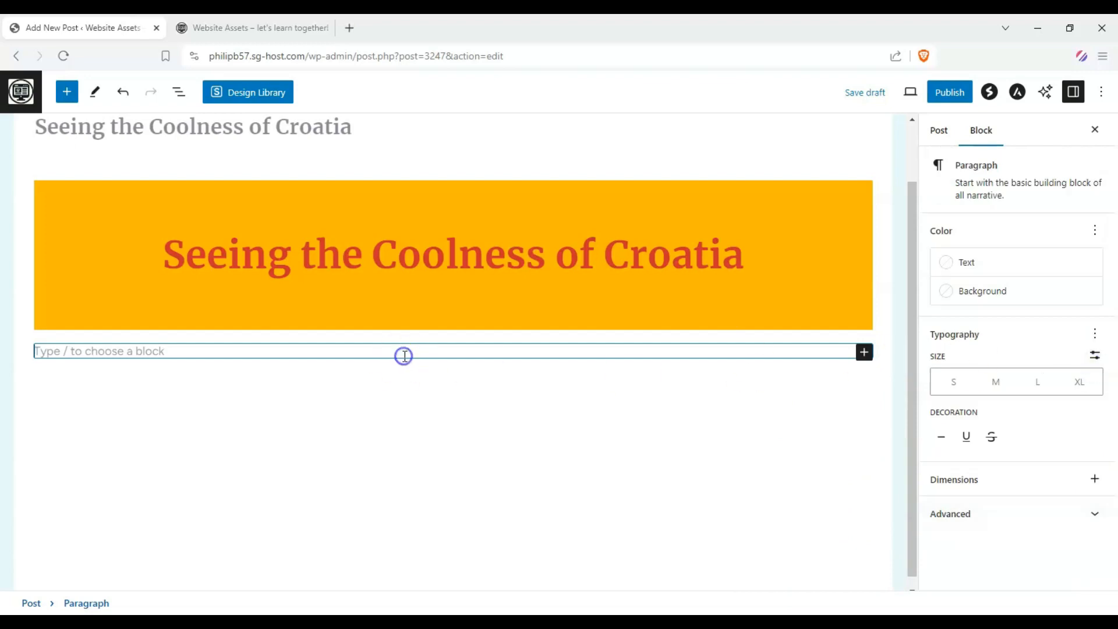
{"action": "key", "text": "ctrl+v"}
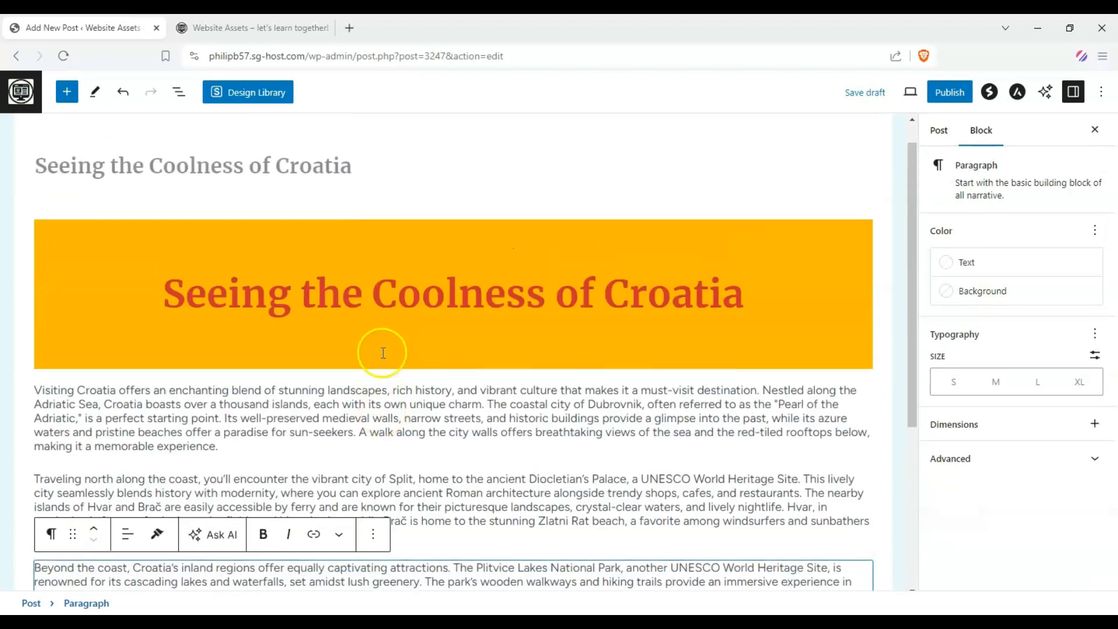
{"action": "scroll", "coordinate": [368, 354], "scroll_direction": "down", "scroll_amount": 1}
Select the pasted paragraphs one by one to inspect how the text is divided into separate blocks.
{"action": "left_click", "coordinate": [270, 309]}
{"action": "left_click", "coordinate": [550, 413]}
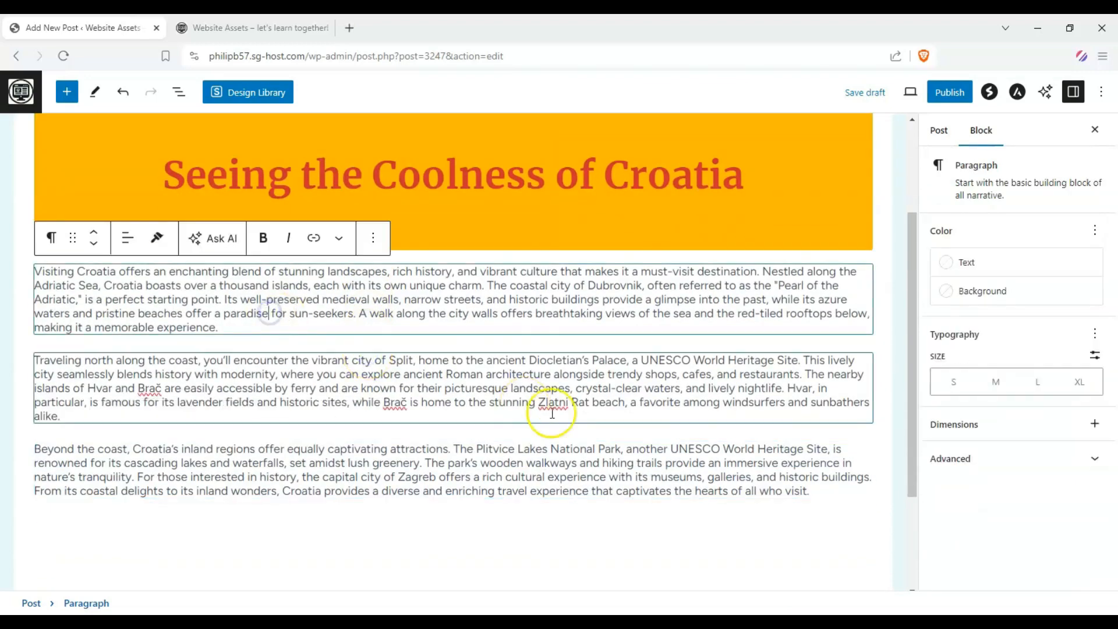
{"action": "left_click", "coordinate": [661, 476]}
{"action": "left_click", "coordinate": [131, 309]}
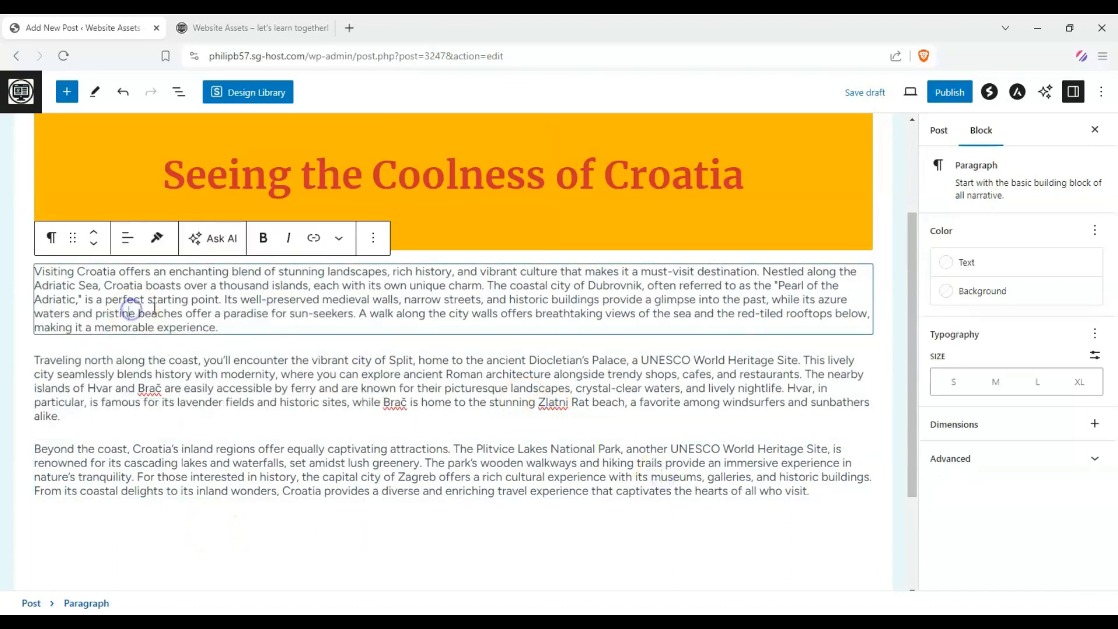
{"action": "left_click", "coordinate": [244, 324]}
{"action": "left_click", "coordinate": [228, 343]}
{"action": "left_click", "coordinate": [518, 322]}
{"action": "left_click", "coordinate": [320, 359]}
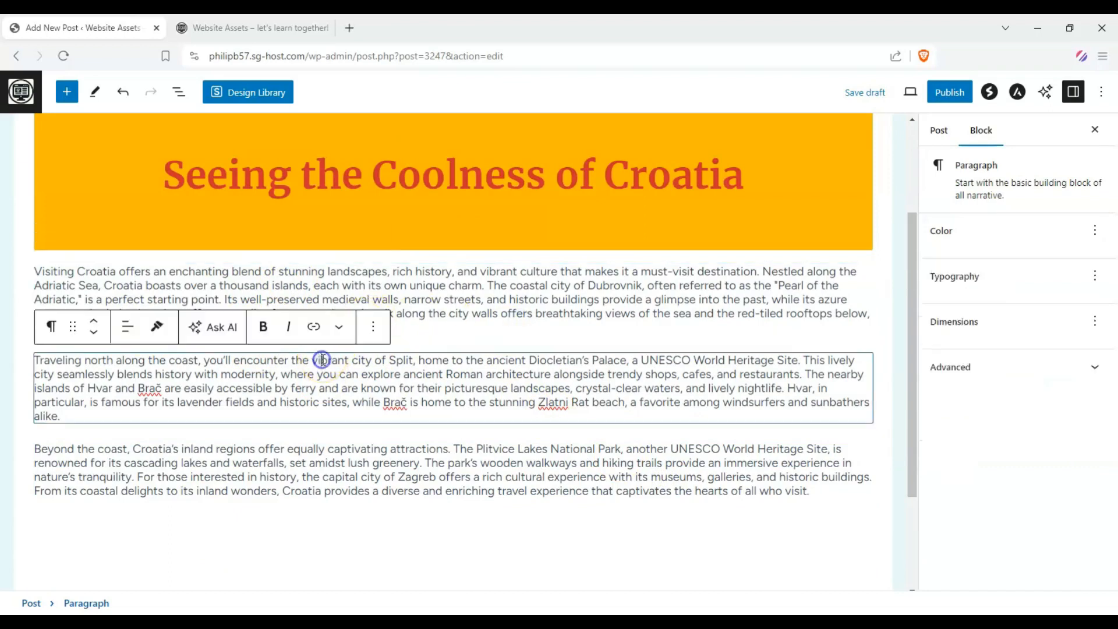
{"action": "left_click", "coordinate": [449, 317]}
{"action": "left_click", "coordinate": [431, 366]}
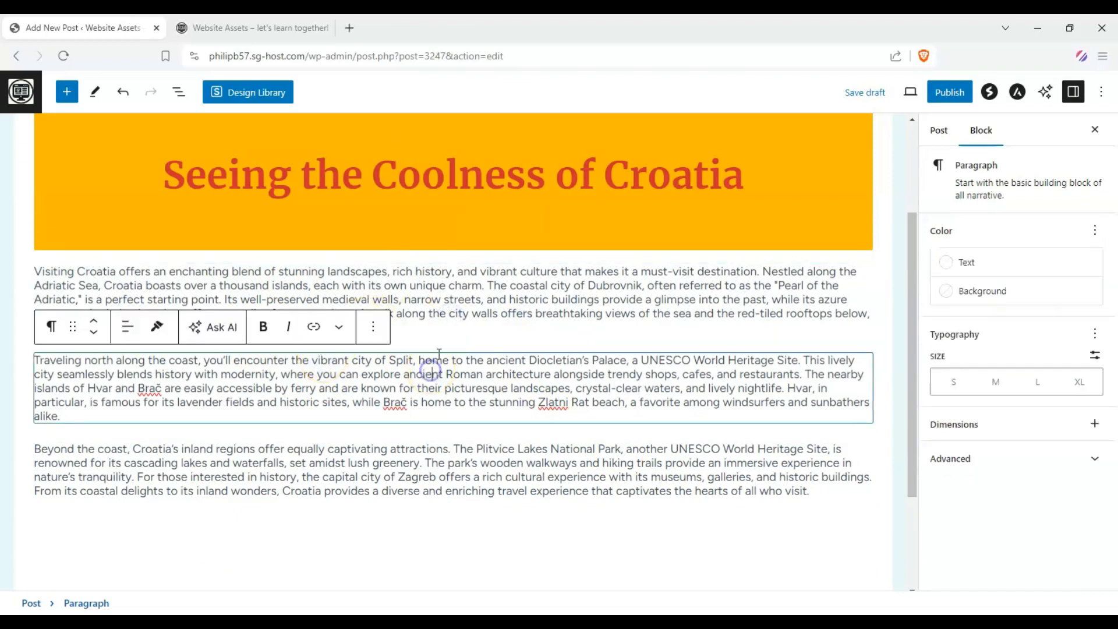
{"action": "left_click", "coordinate": [478, 316]}
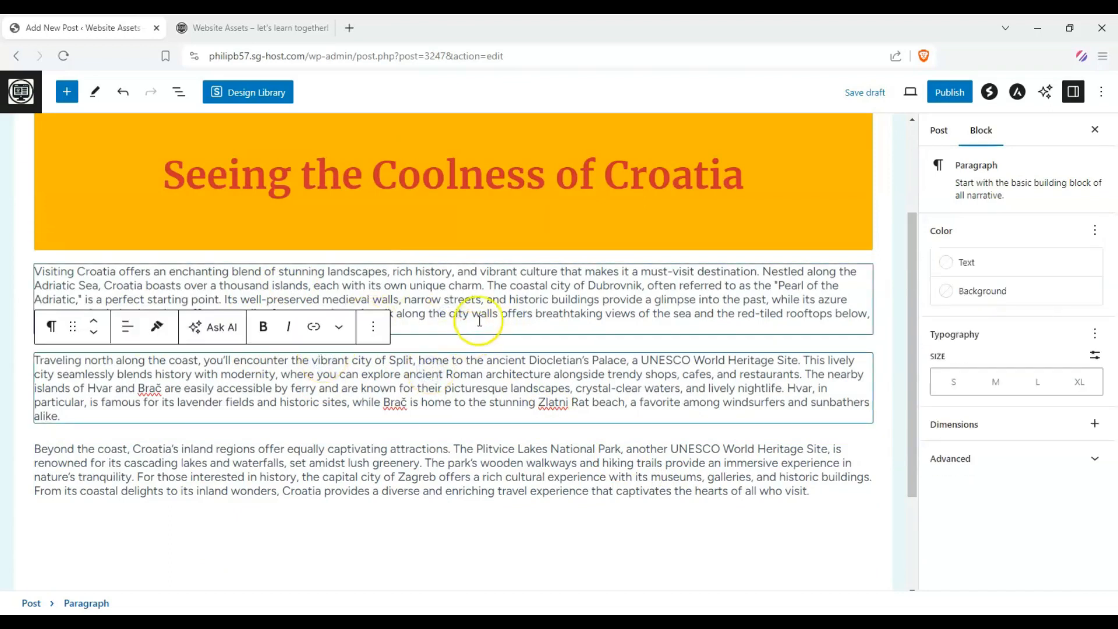
{"action": "left_click", "coordinate": [387, 415]}
{"action": "left_click", "coordinate": [377, 466]}
{"action": "left_click", "coordinate": [432, 395]}
{"action": "left_click", "coordinate": [464, 298]}
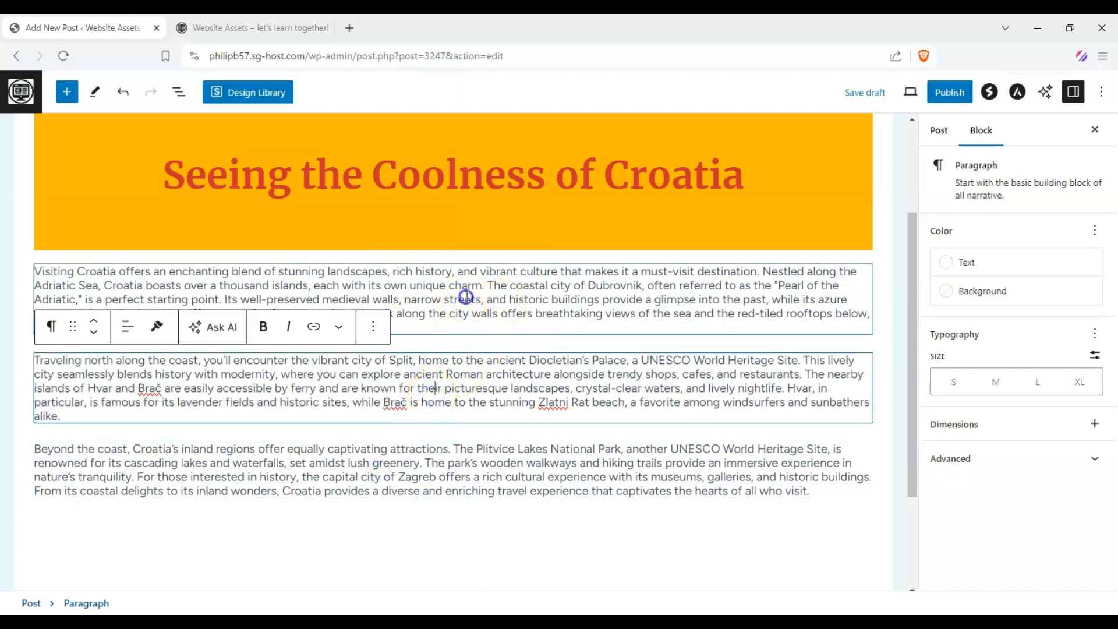
Move the last paragraph, beginning "Beyond the coast", up one position.
{"action": "left_click", "coordinate": [153, 479]}
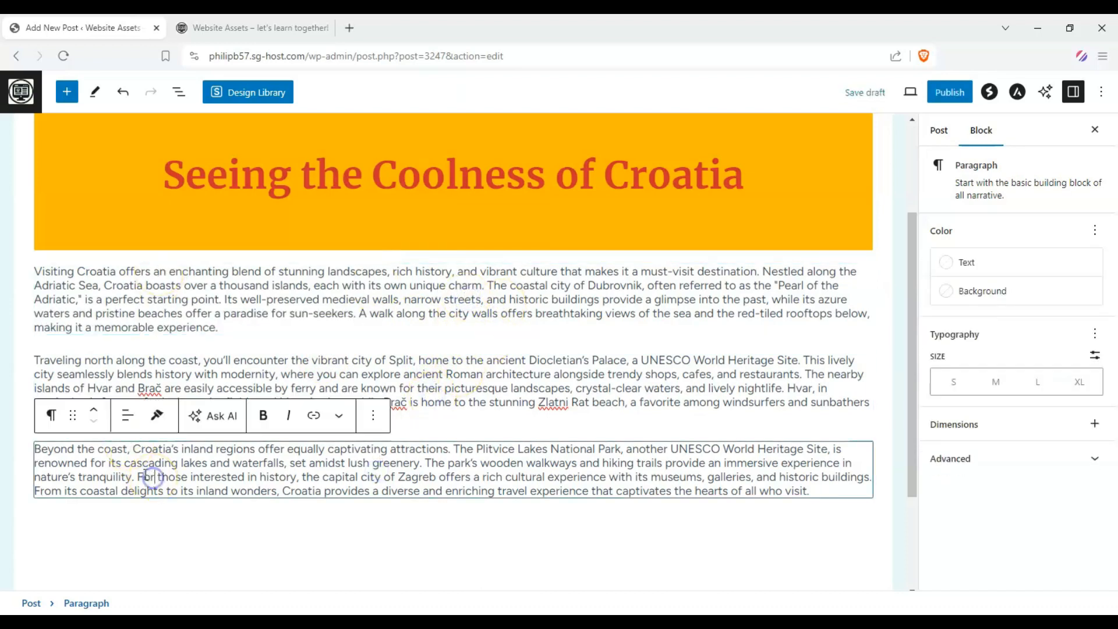
{"action": "left_click", "coordinate": [94, 414]}
{"action": "left_click", "coordinate": [569, 500]}
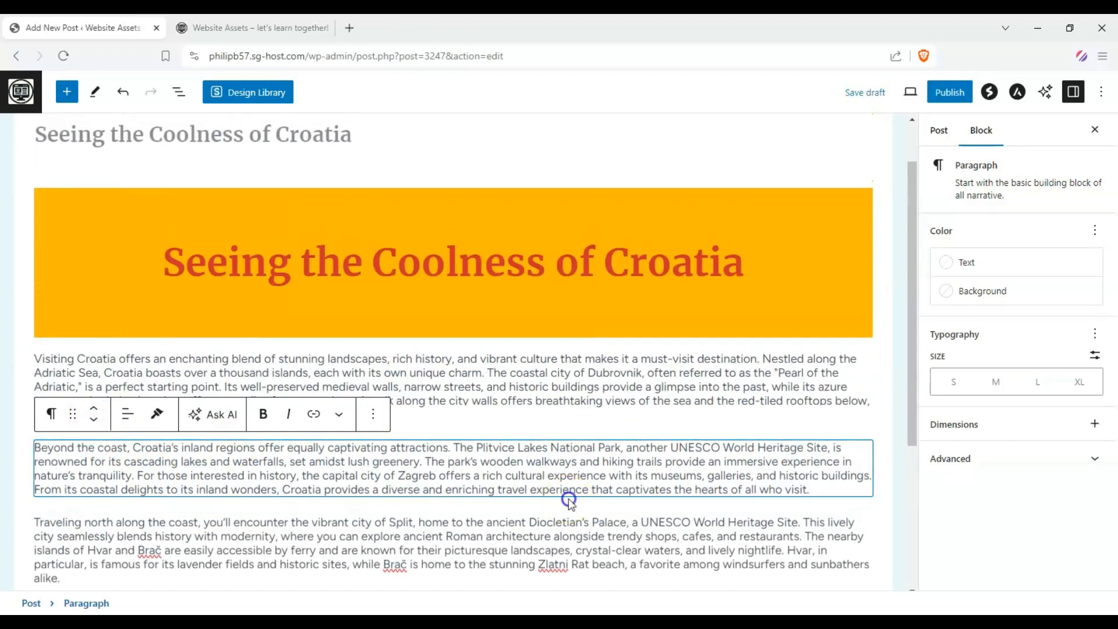
Move the "Visiting Croatia" paragraph below the other two and back to directly under the heading.
{"action": "left_click", "coordinate": [132, 416]}
{"action": "scroll", "coordinate": [87, 262], "scroll_direction": "down", "scroll_amount": 2}
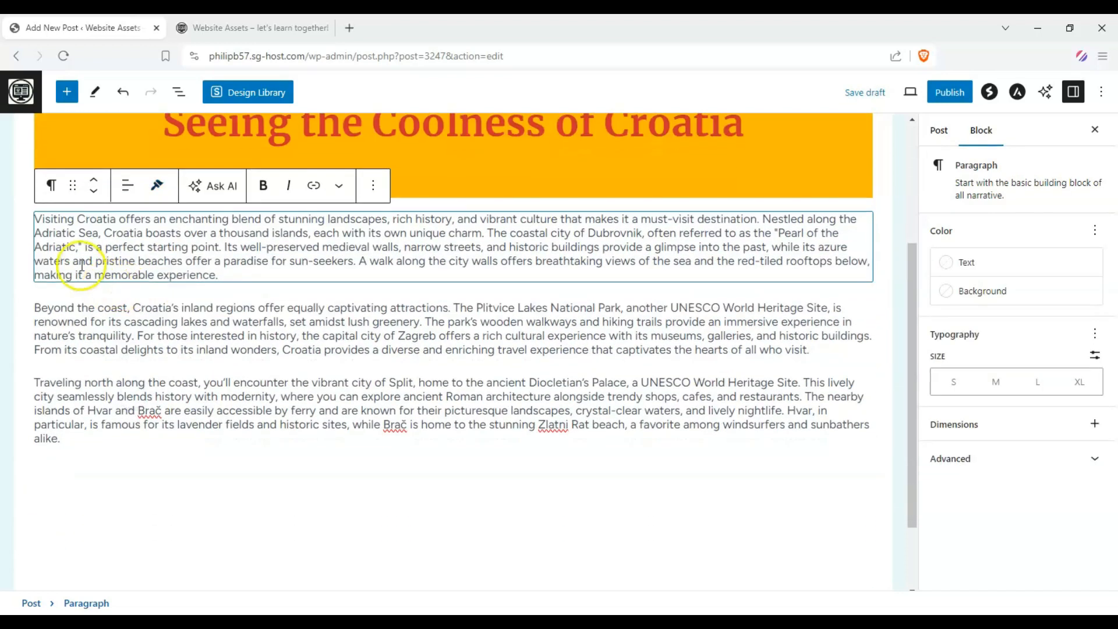
{"action": "left_click_drag", "start_coordinate": [74, 187], "coordinate": [105, 325]}
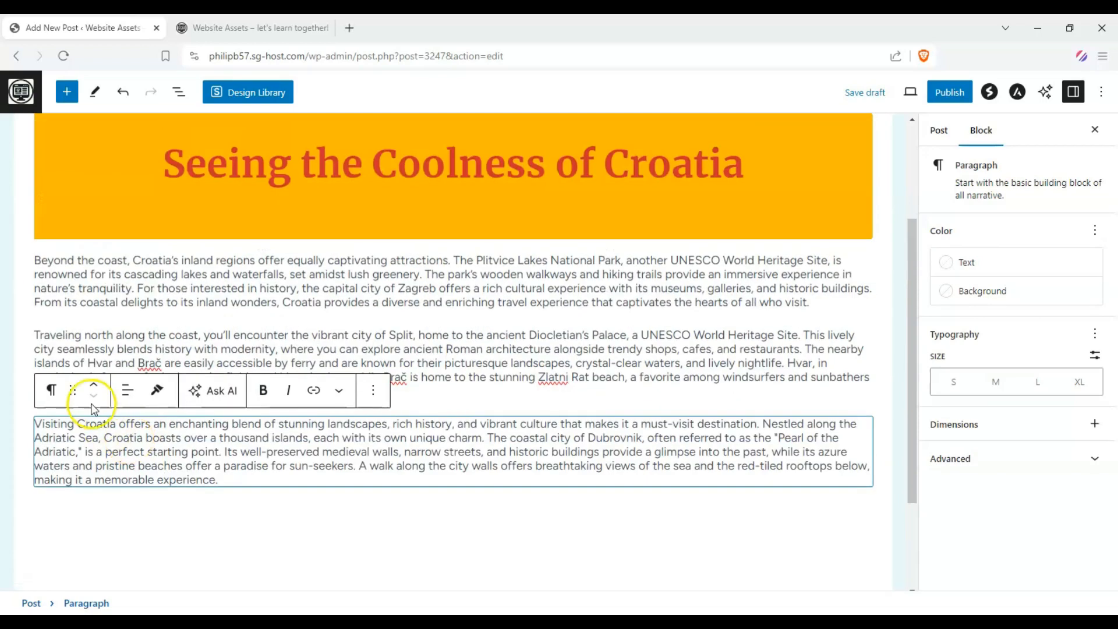
{"action": "left_click_drag", "start_coordinate": [73, 391], "coordinate": [84, 352]}
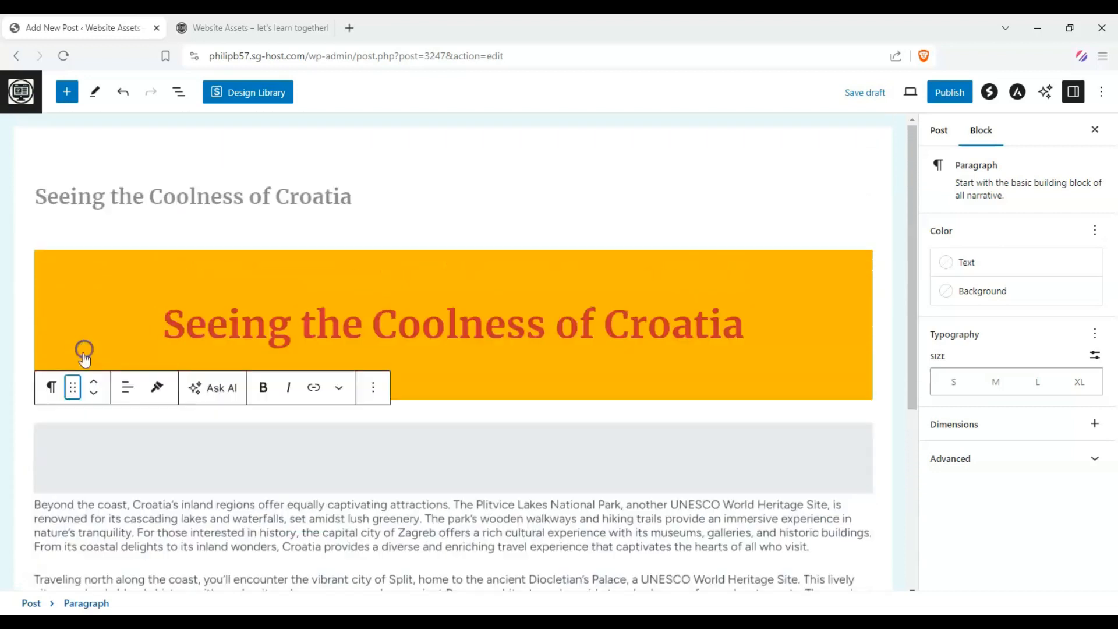
{"action": "scroll", "coordinate": [176, 377], "scroll_direction": "down", "scroll_amount": 2}
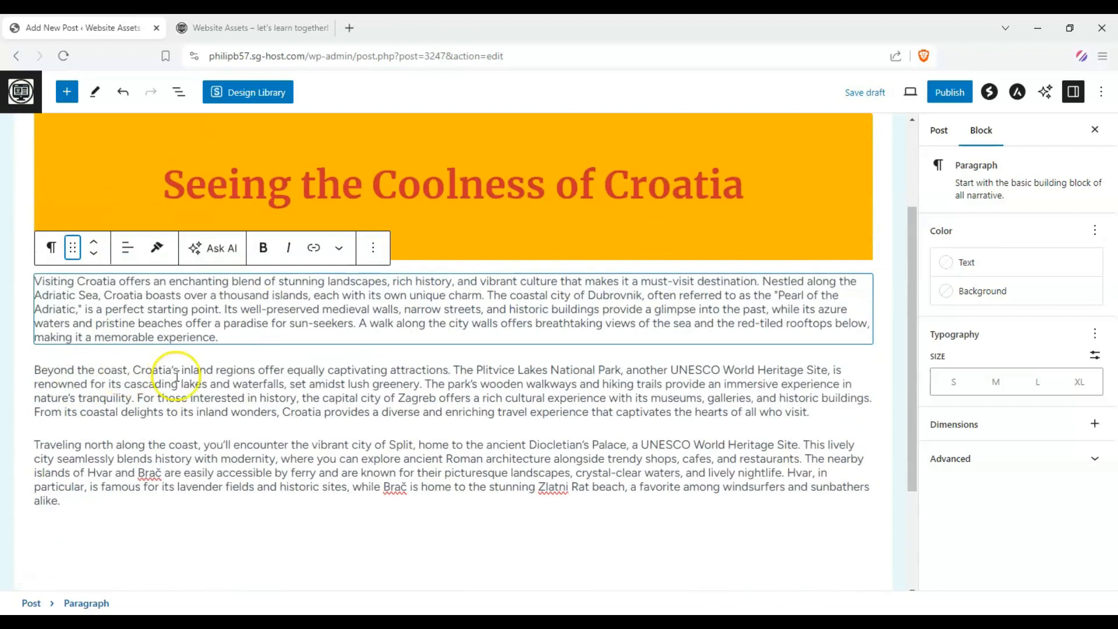
Right-align the text of the "Visiting Croatia" paragraph and return it to left alignment.
{"action": "left_click", "coordinate": [128, 247]}
{"action": "left_click", "coordinate": [175, 344]}
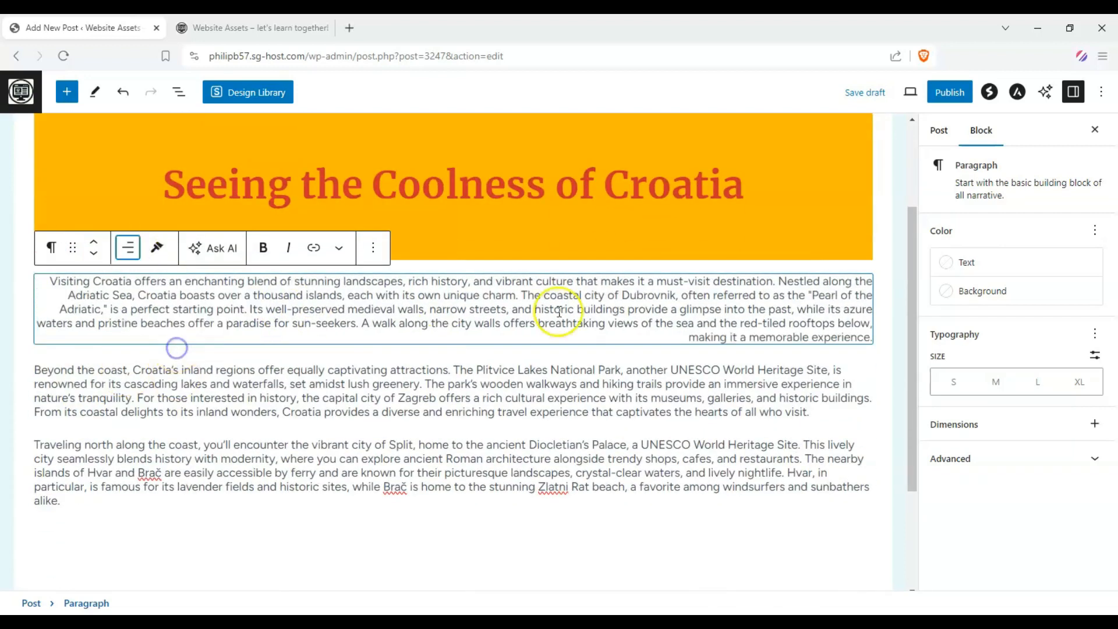
{"action": "left_click", "coordinate": [124, 254]}
{"action": "left_click", "coordinate": [148, 298]}
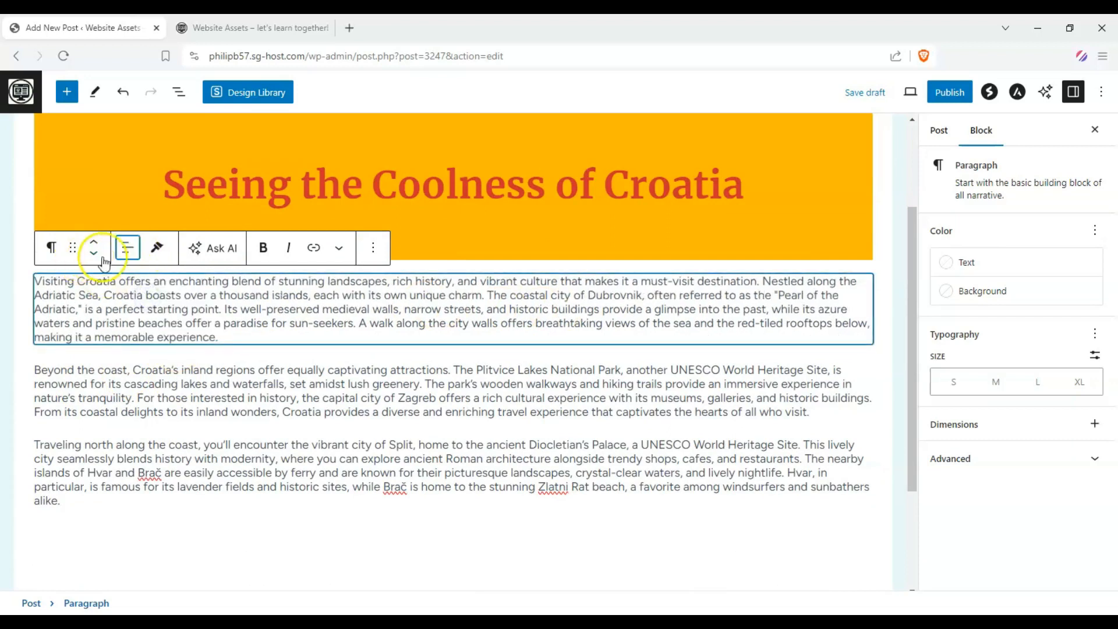
View the additional inline formatting options available for the "Visiting Croatia" paragraph.
{"action": "left_click", "coordinate": [340, 249]}
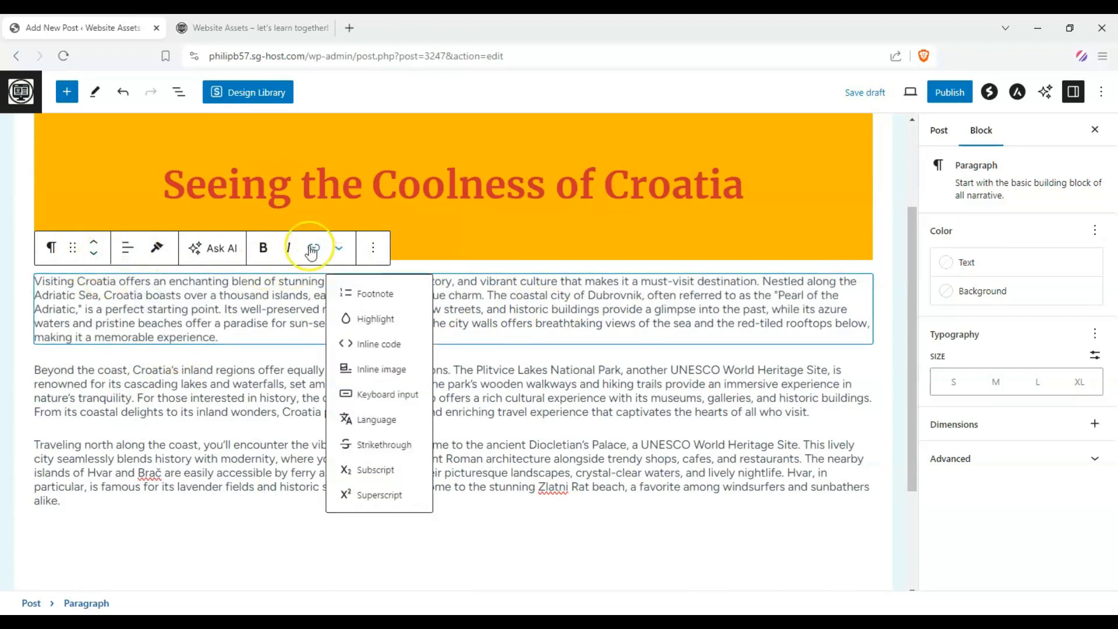
{"action": "left_click", "coordinate": [258, 340]}
{"action": "left_click", "coordinate": [187, 412]}
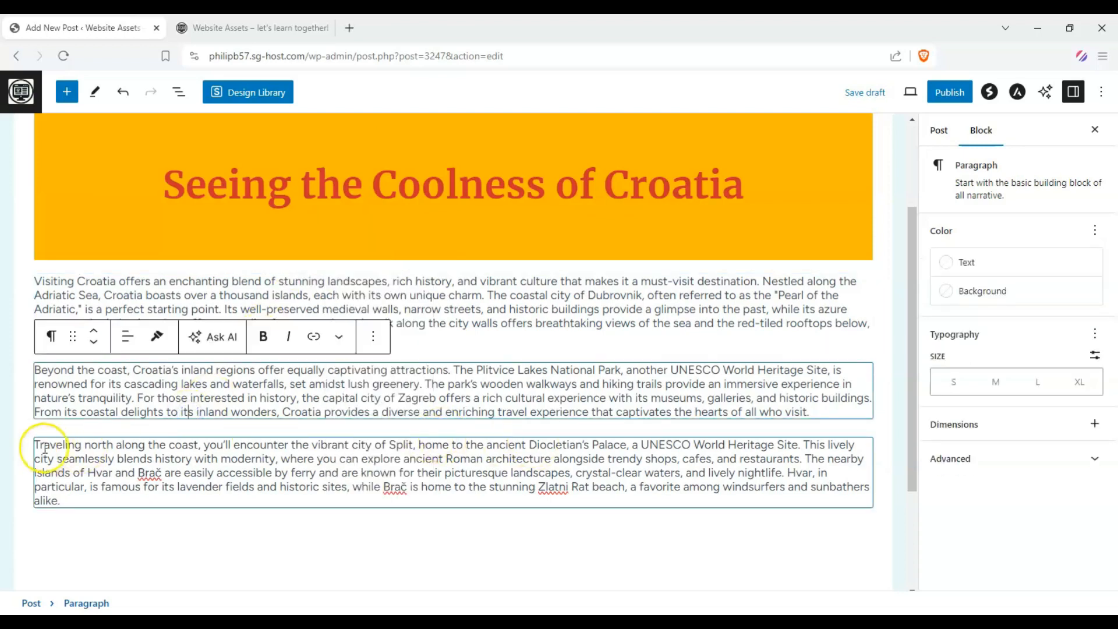
Move the paragraph beginning "Traveling north along the coast" up one position, above the "Beyond the coast" paragraph.
{"action": "left_click_drag", "start_coordinate": [36, 447], "coordinate": [128, 452]}
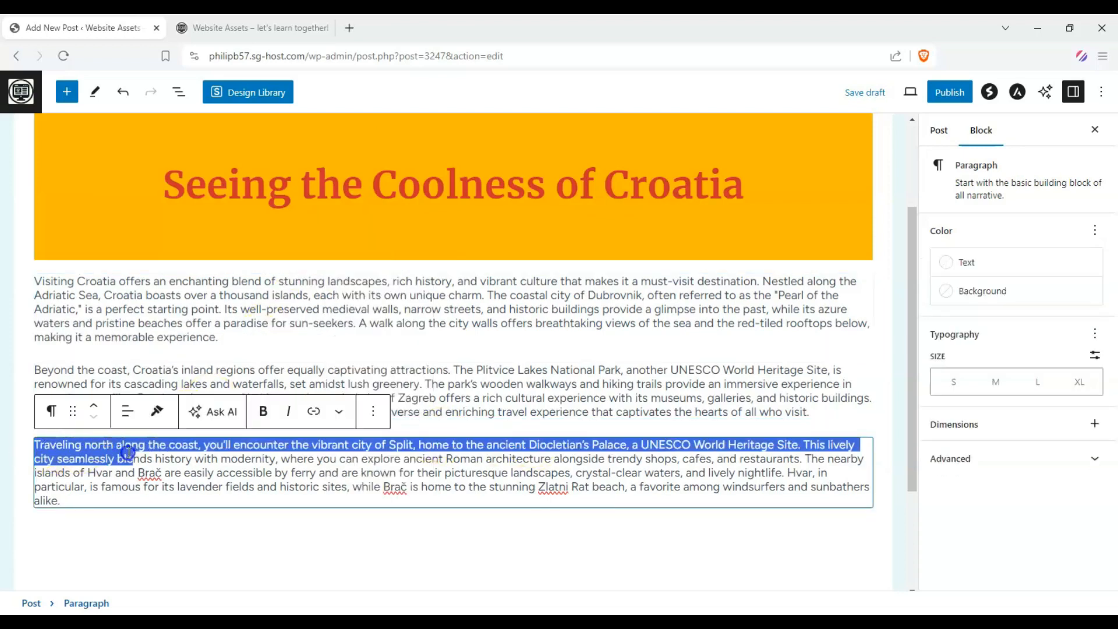
{"action": "left_click_drag", "start_coordinate": [232, 454], "coordinate": [142, 425]}
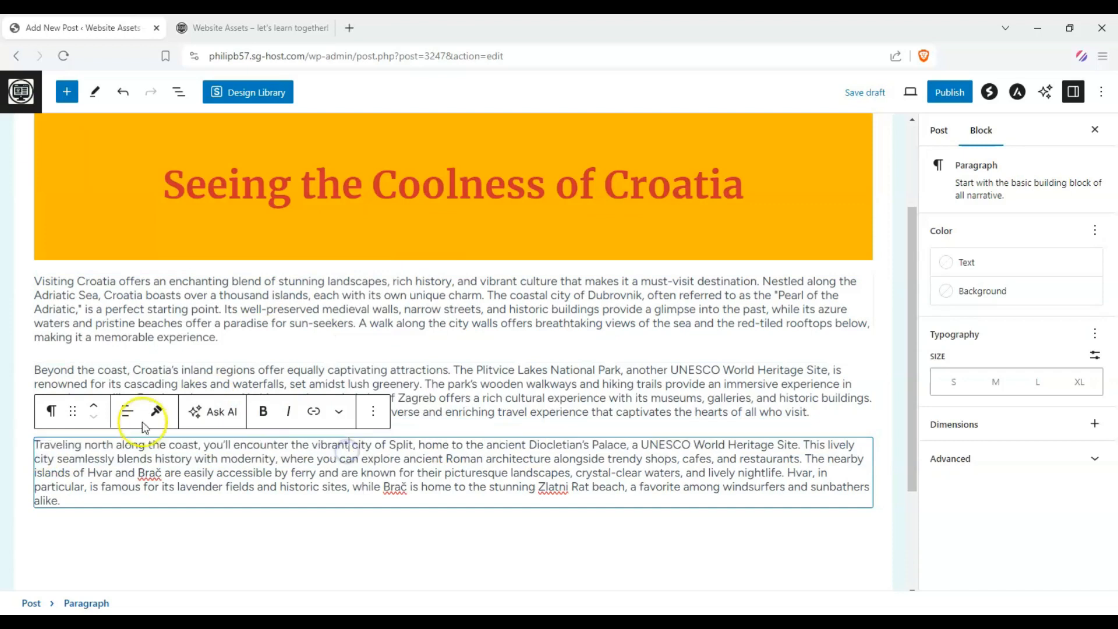
{"action": "left_click", "coordinate": [94, 406]}
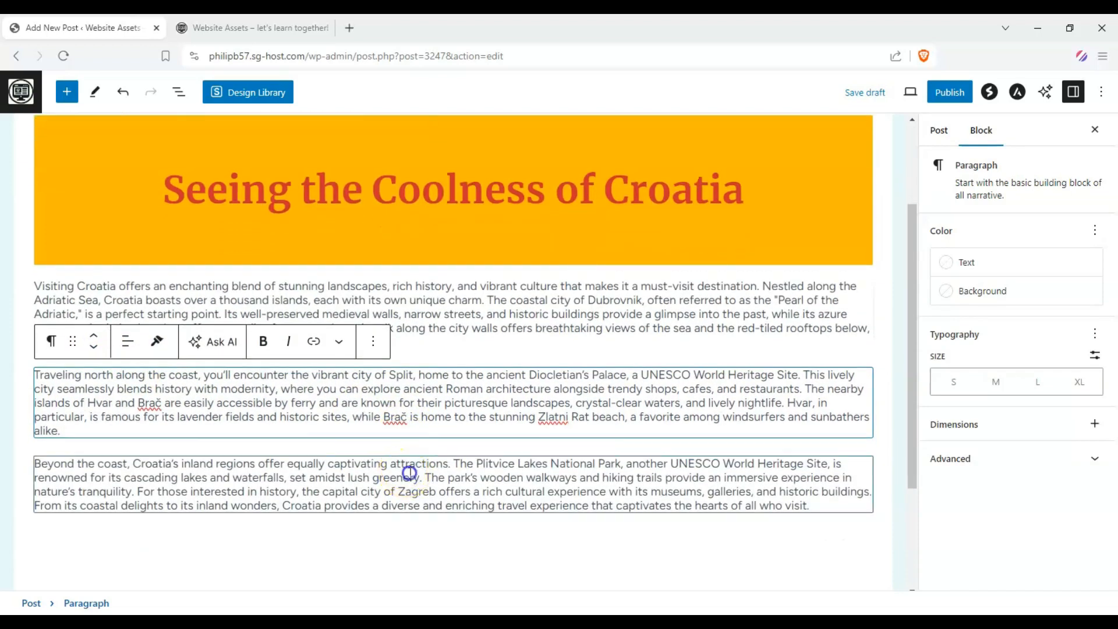
Delete the last paragraph's first two sentences, from "Beyond the coast" through "nature's tranquility.".
{"action": "left_click", "coordinate": [409, 476]}
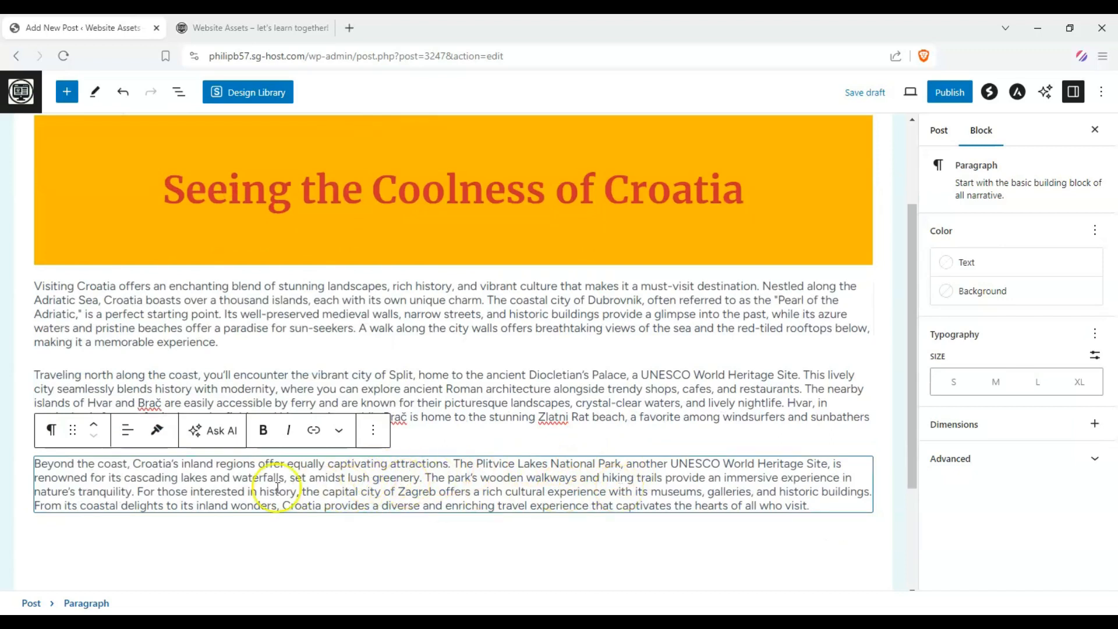
{"action": "left_click_drag", "start_coordinate": [137, 494], "coordinate": [33, 460]}
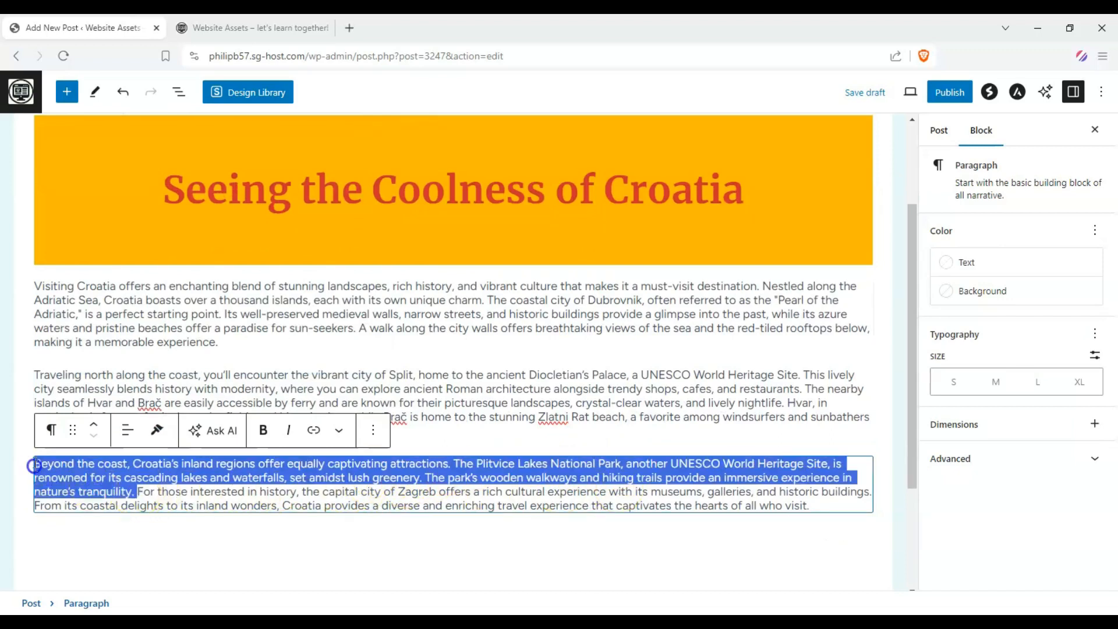
{"action": "key", "text": "BackSpace"}
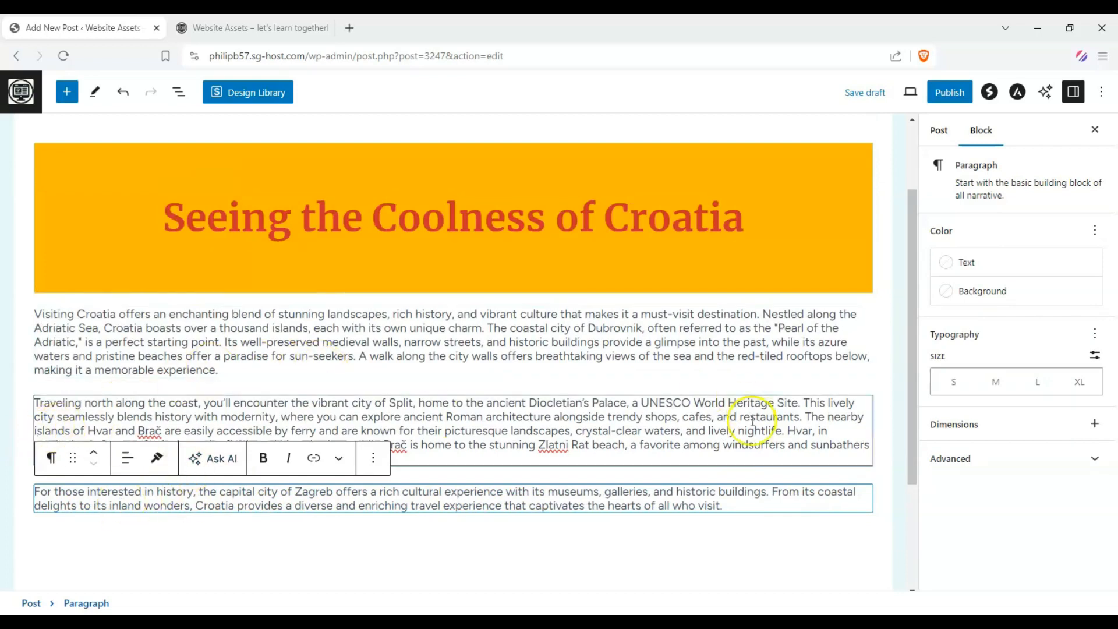
Review the three paragraph blocks below the heading by selecting each one individually.
{"action": "left_click", "coordinate": [670, 507]}
{"action": "scroll", "coordinate": [583, 309], "scroll_direction": "down", "scroll_amount": 1}
{"action": "left_click", "coordinate": [621, 286]}
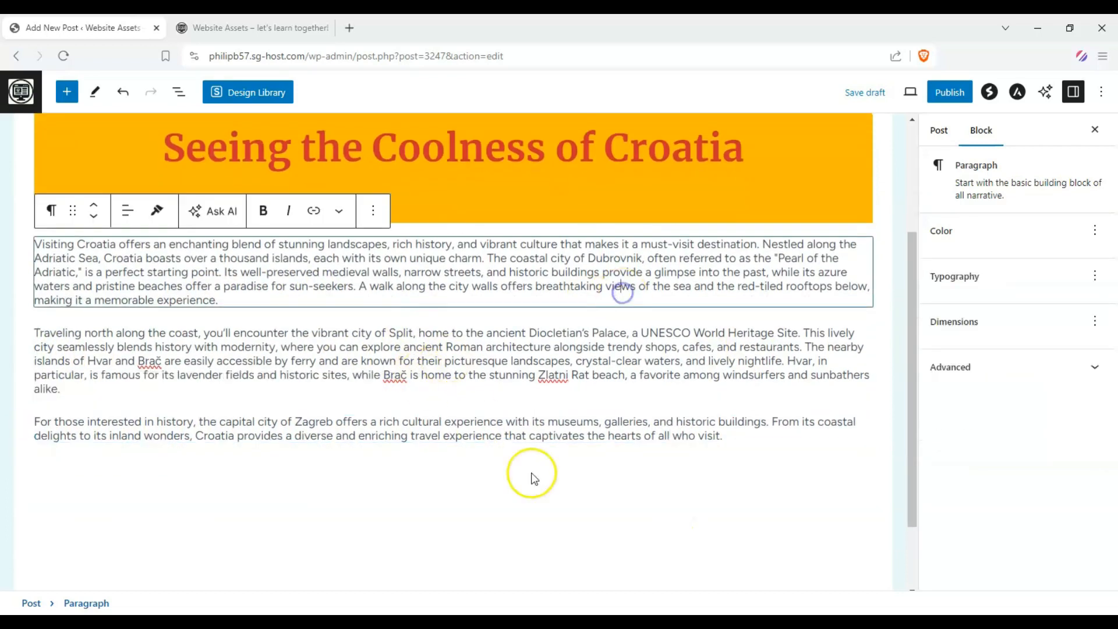
{"action": "scroll", "coordinate": [555, 391], "scroll_direction": "up", "scroll_amount": 2}
{"action": "scroll", "coordinate": [300, 425], "scroll_direction": "down", "scroll_amount": 1}
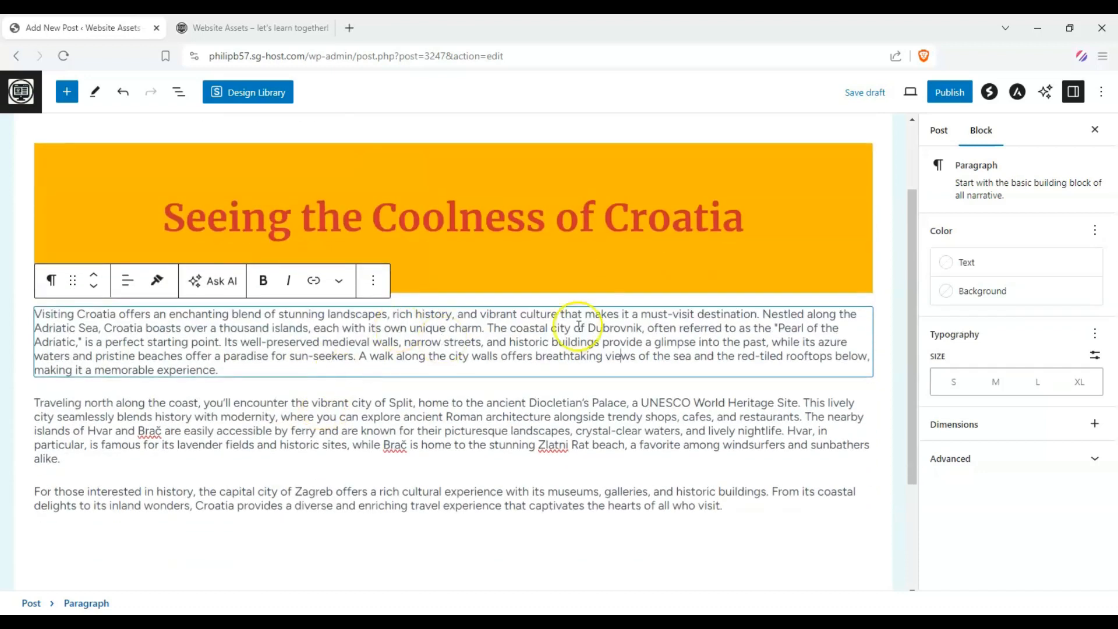
{"action": "left_click", "coordinate": [576, 448]}
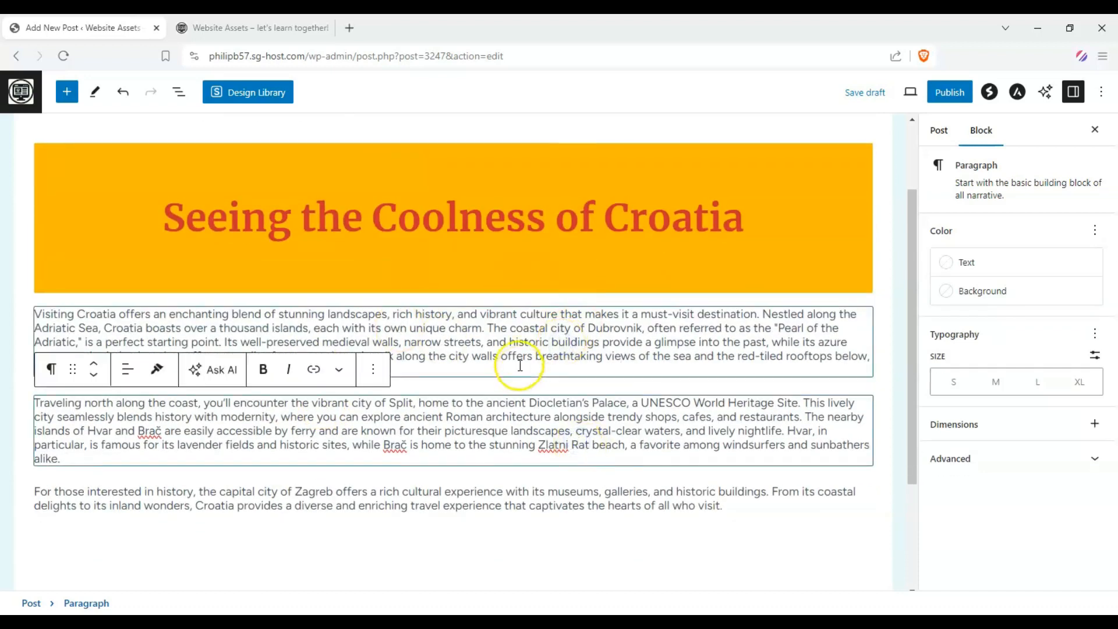
{"action": "left_click", "coordinate": [519, 336]}
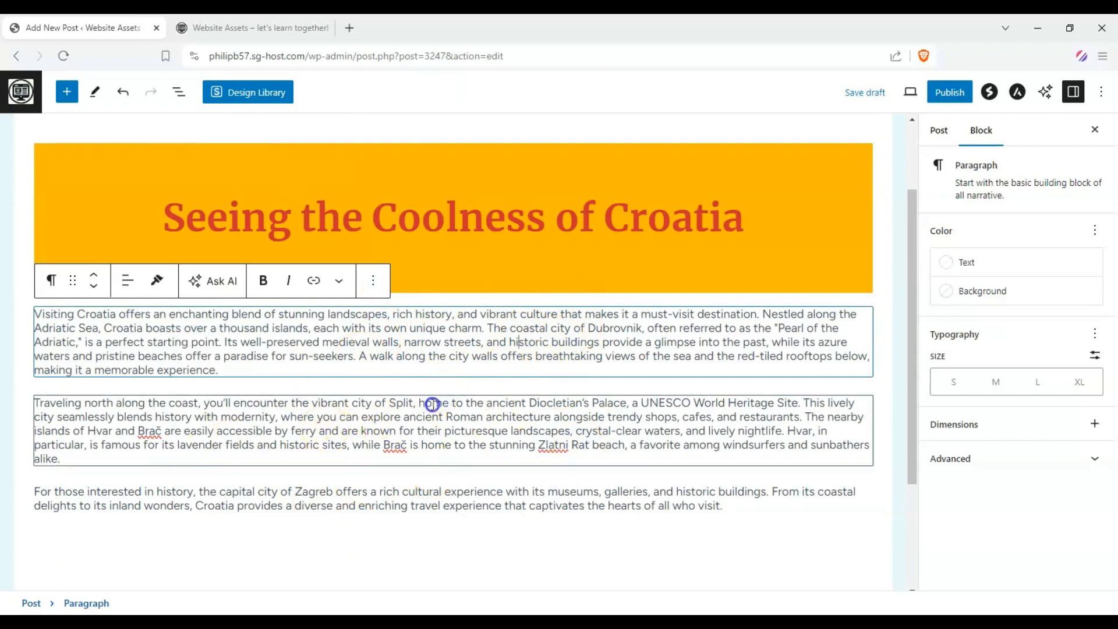
{"action": "left_click", "coordinate": [432, 403]}
{"action": "left_click", "coordinate": [465, 492]}
{"action": "left_click", "coordinate": [466, 436]}
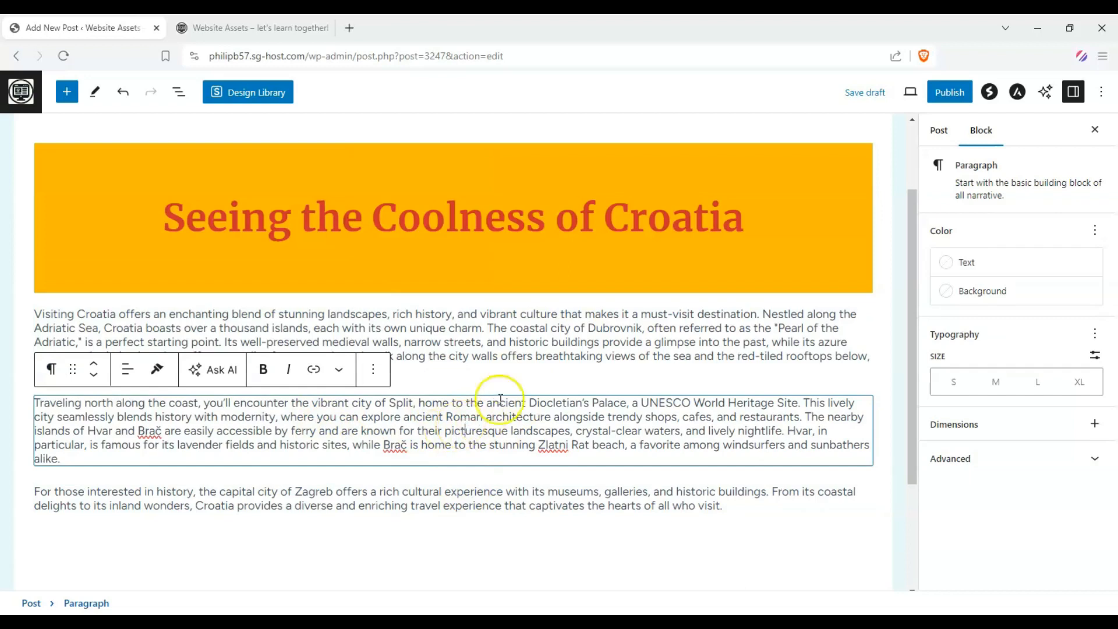
{"action": "left_click", "coordinate": [514, 321]}
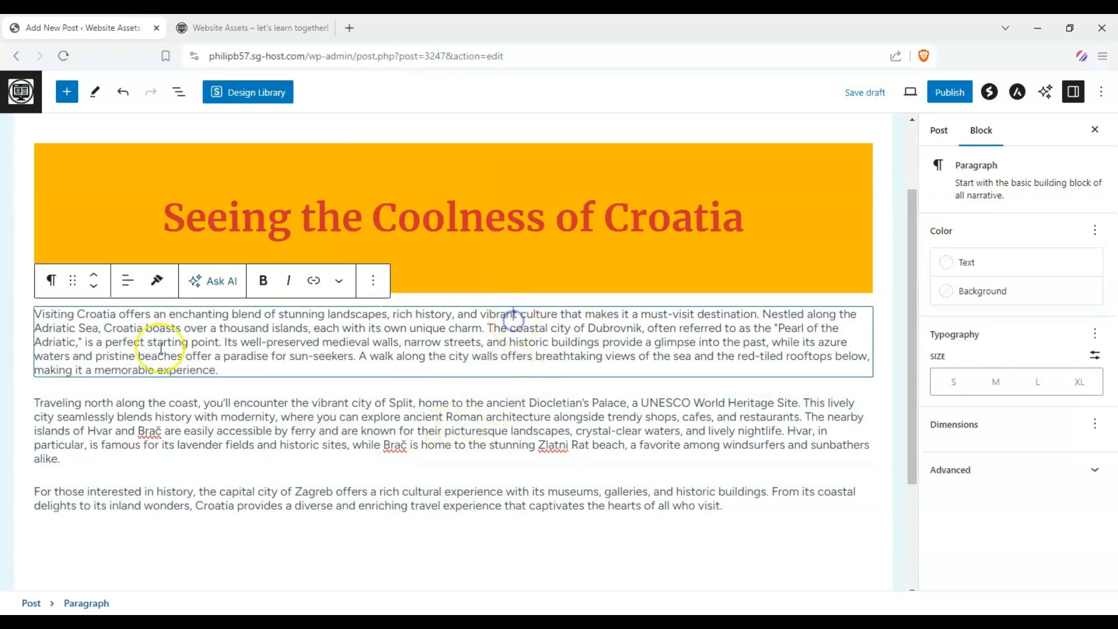
{"action": "left_click_drag", "start_coordinate": [222, 315], "coordinate": [238, 315]}
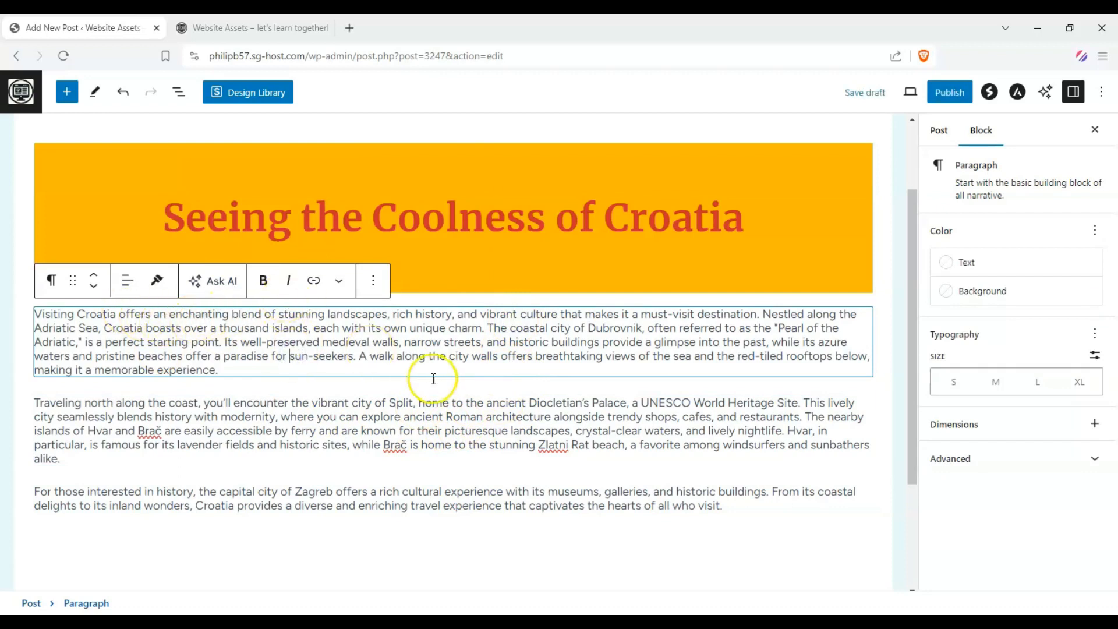
{"action": "scroll", "coordinate": [399, 378], "scroll_direction": "down", "scroll_amount": 3}
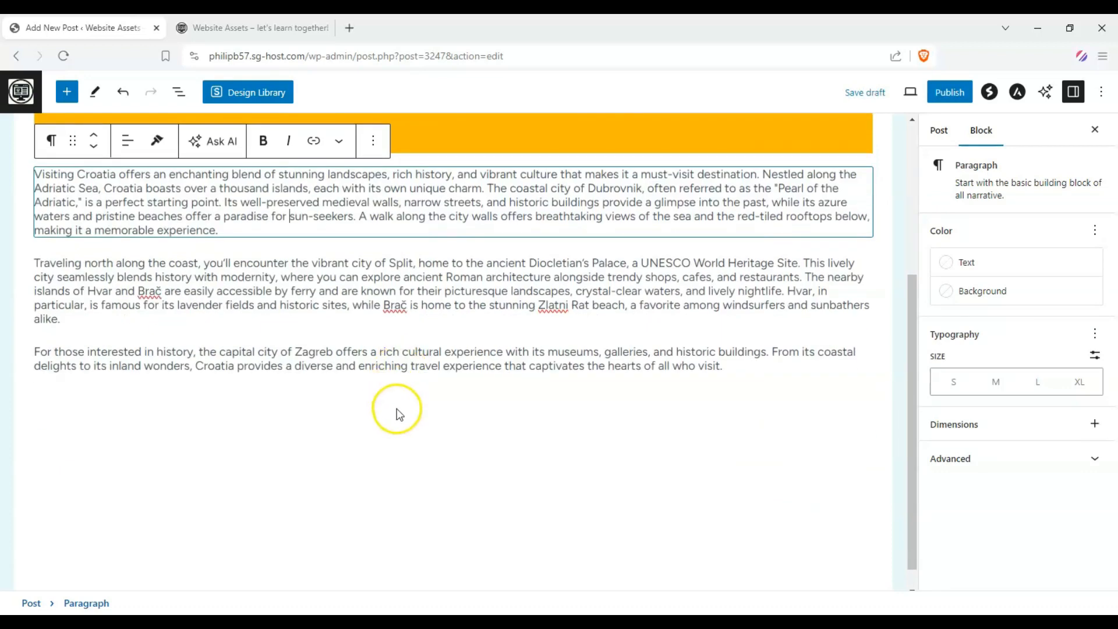
{"action": "left_click", "coordinate": [400, 412]}
{"action": "scroll", "coordinate": [400, 417], "scroll_direction": "up", "scroll_amount": 2}
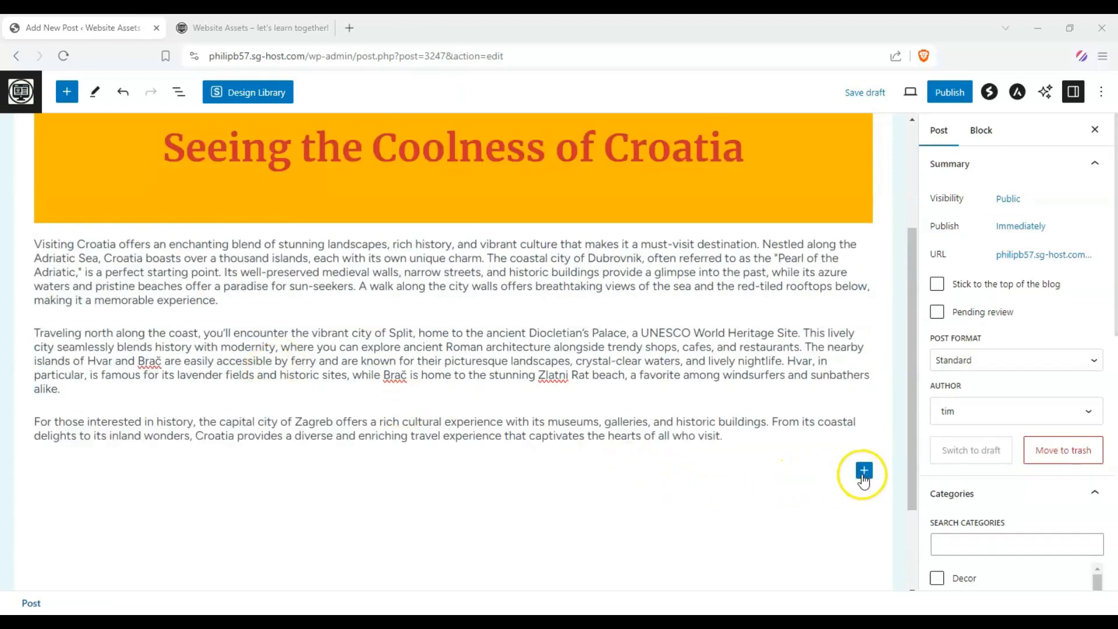
Insert a Spectra Image block between the "Visiting Croatia" and "Traveling north" paragraphs and view the media library as an image source.
{"action": "left_click", "coordinate": [864, 472]}
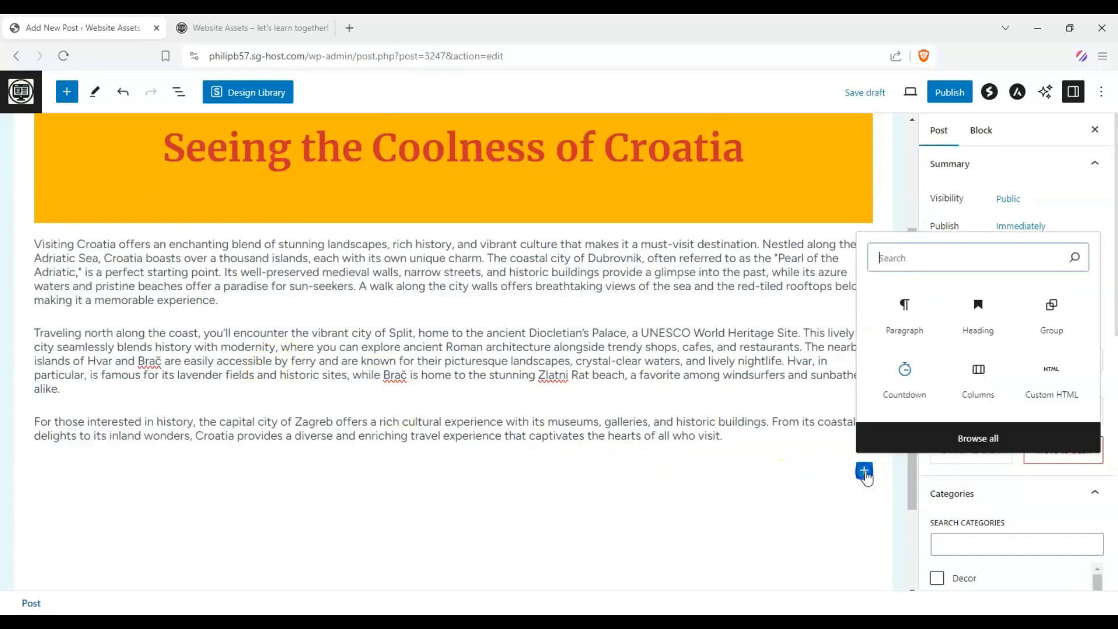
{"action": "left_click", "coordinate": [68, 98]}
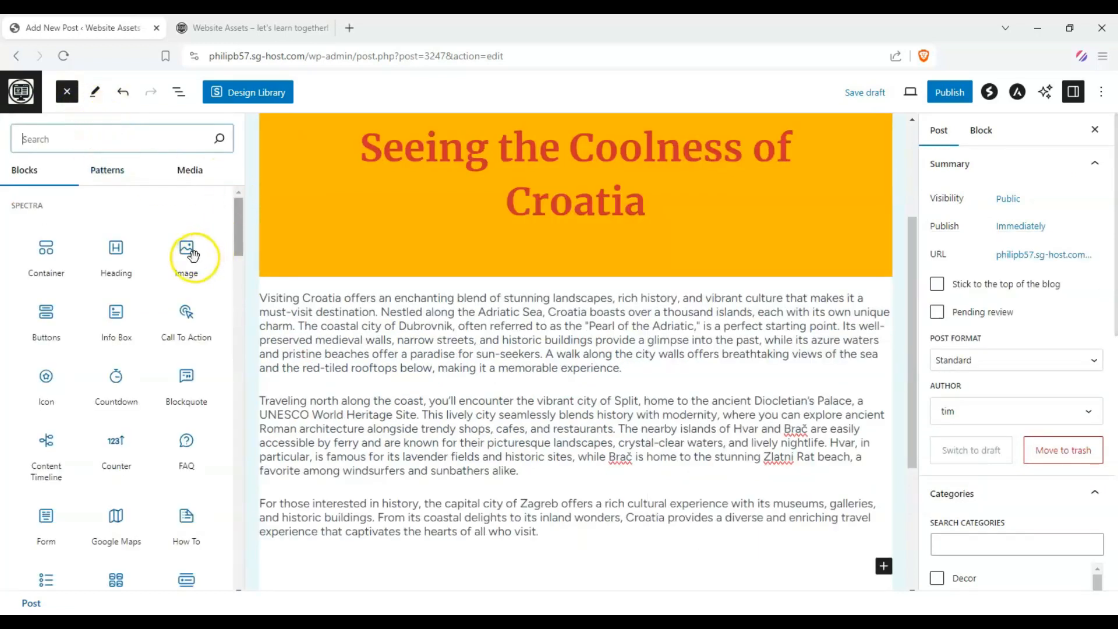
{"action": "left_click_drag", "start_coordinate": [193, 254], "coordinate": [488, 380]}
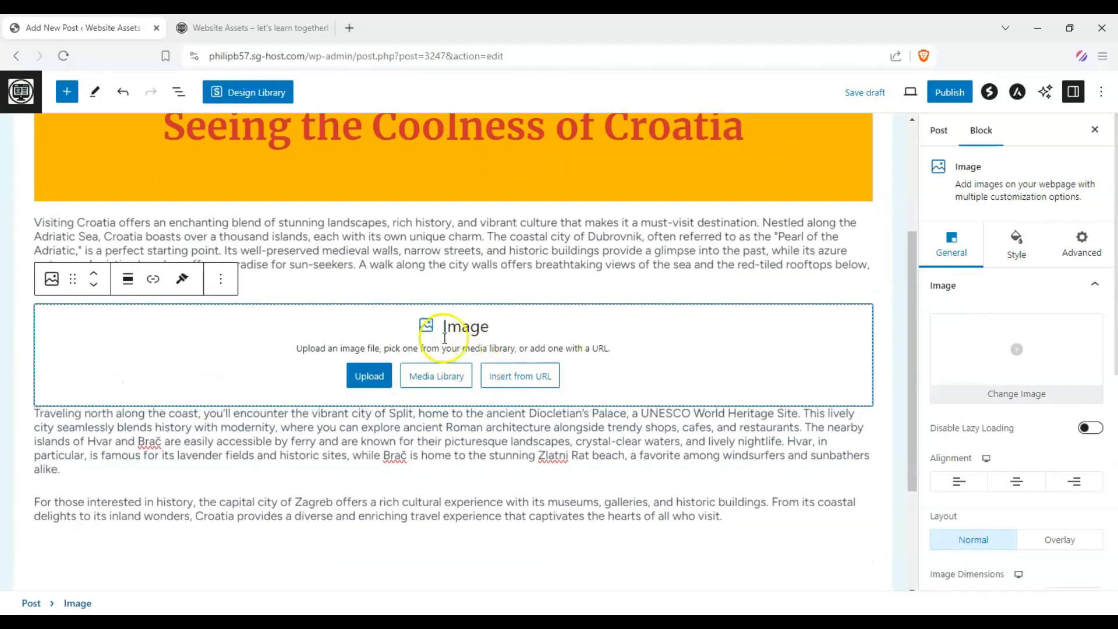
{"action": "left_click", "coordinate": [435, 376]}
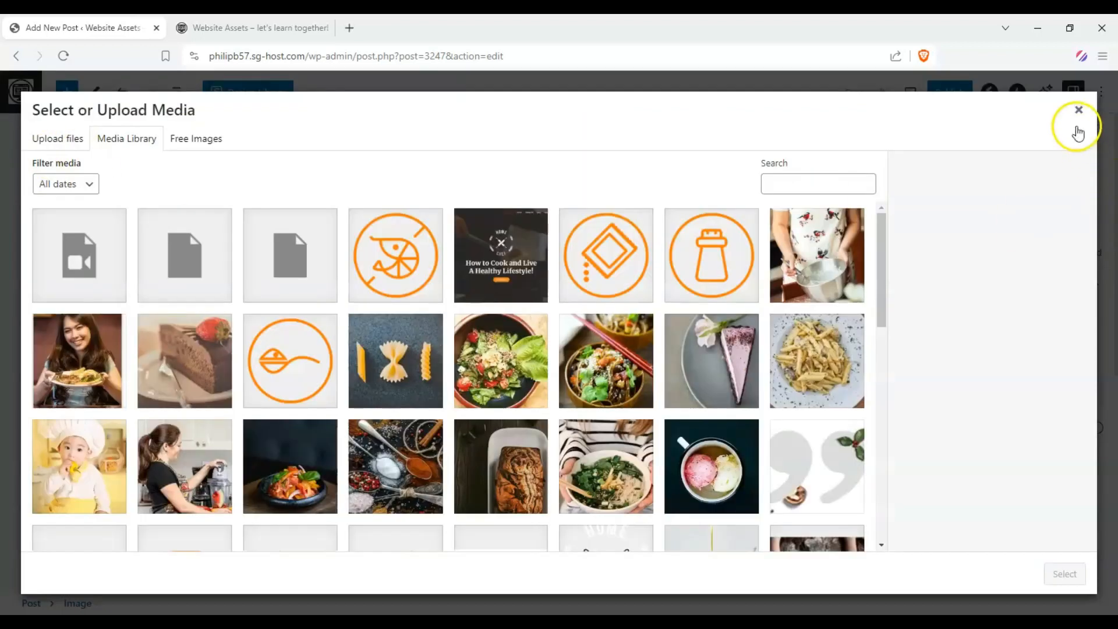
{"action": "left_click", "coordinate": [1078, 112]}
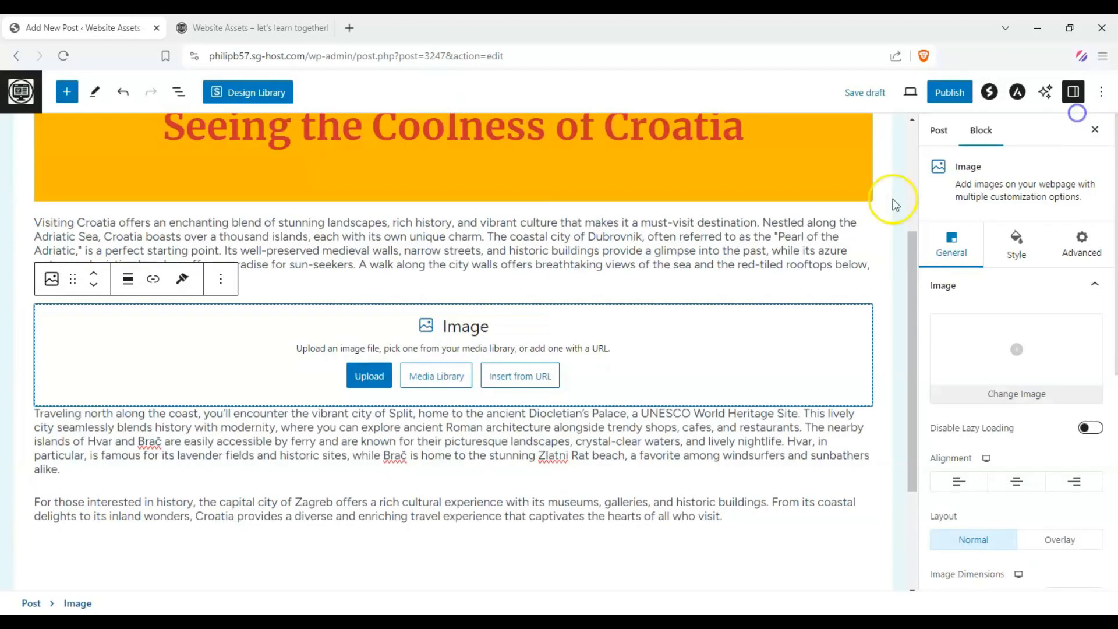
Choose to insert the image from a URL, and search the web in a new browser tab for "wikipedia croatian flag".
{"action": "left_click", "coordinate": [526, 378]}
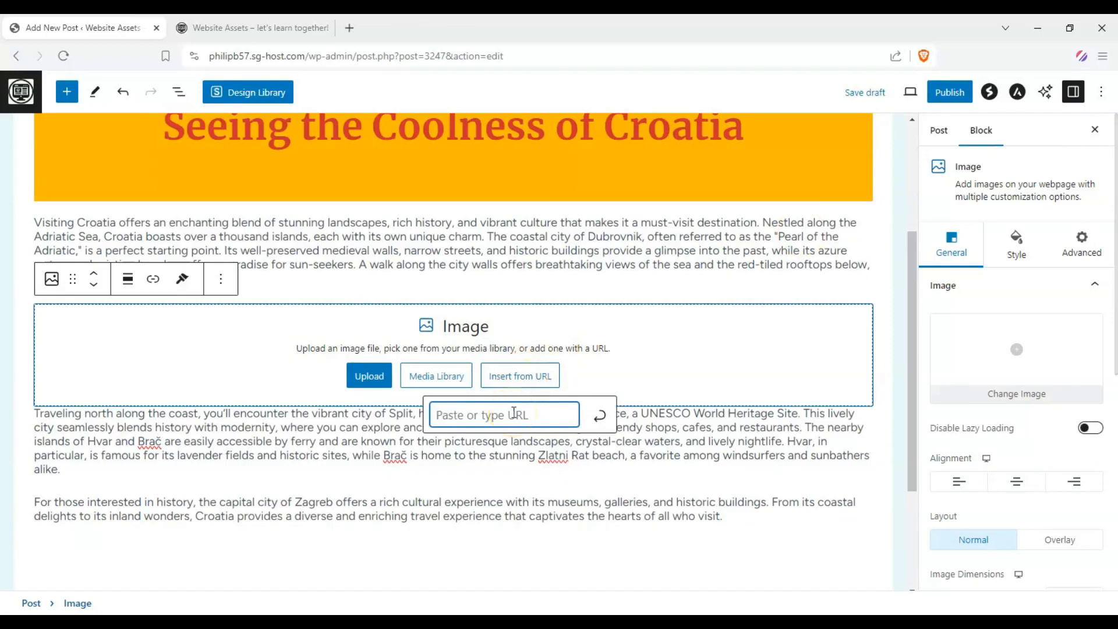
{"action": "key", "text": "ctrl+t"}
{"action": "type", "text": "wik"}
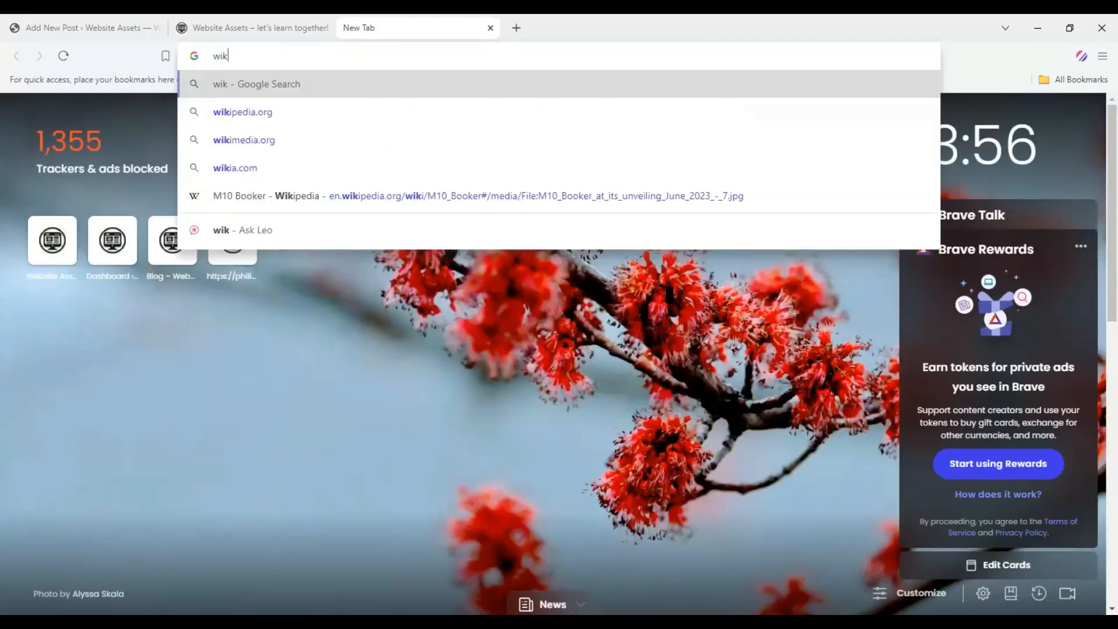
{"action": "type", "text": "ipedia c"}
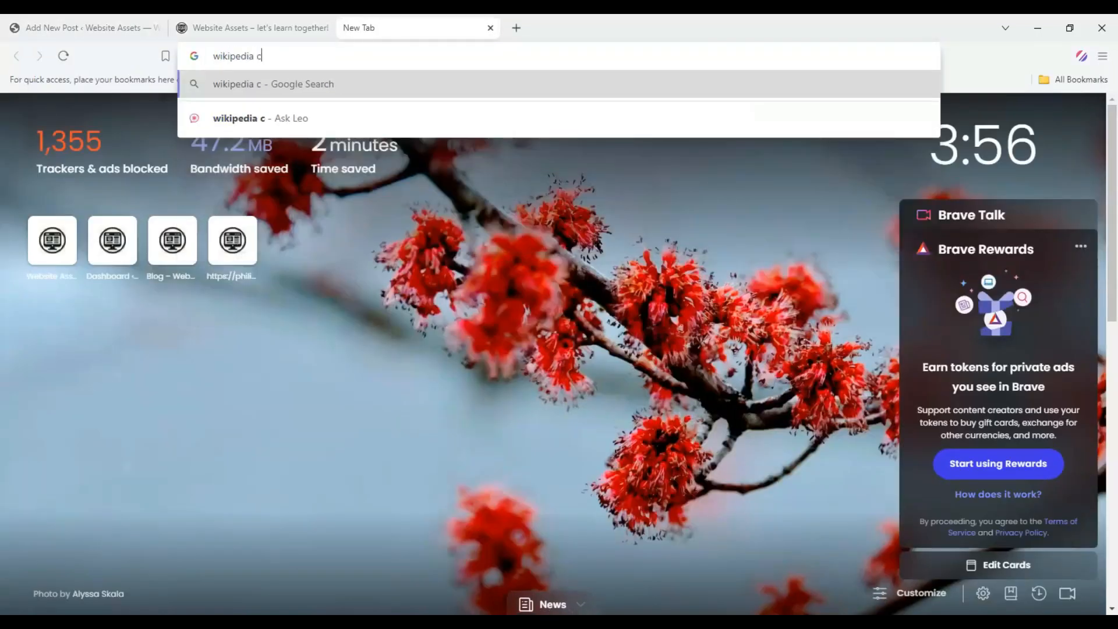
{"action": "type", "text": "roatian flag"}
{"action": "key", "text": "Return"}
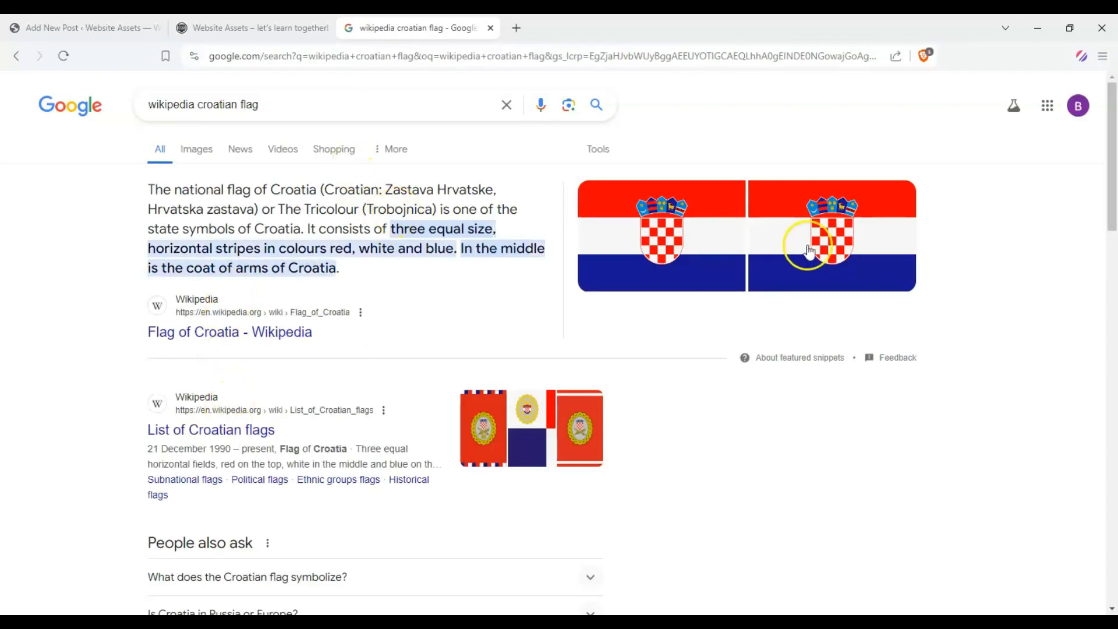
Open the Wikimedia Commons page for Flag of Croatia.svg, close the search results, and copy the flag image's link address.
{"action": "left_click", "coordinate": [662, 233]}
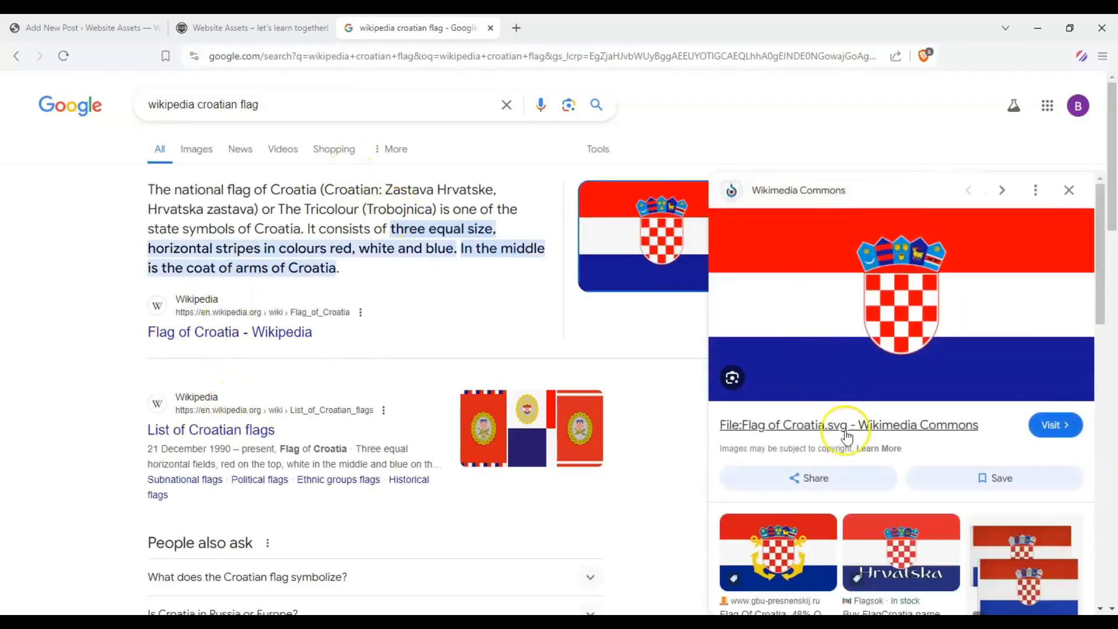
{"action": "left_click", "coordinate": [870, 327]}
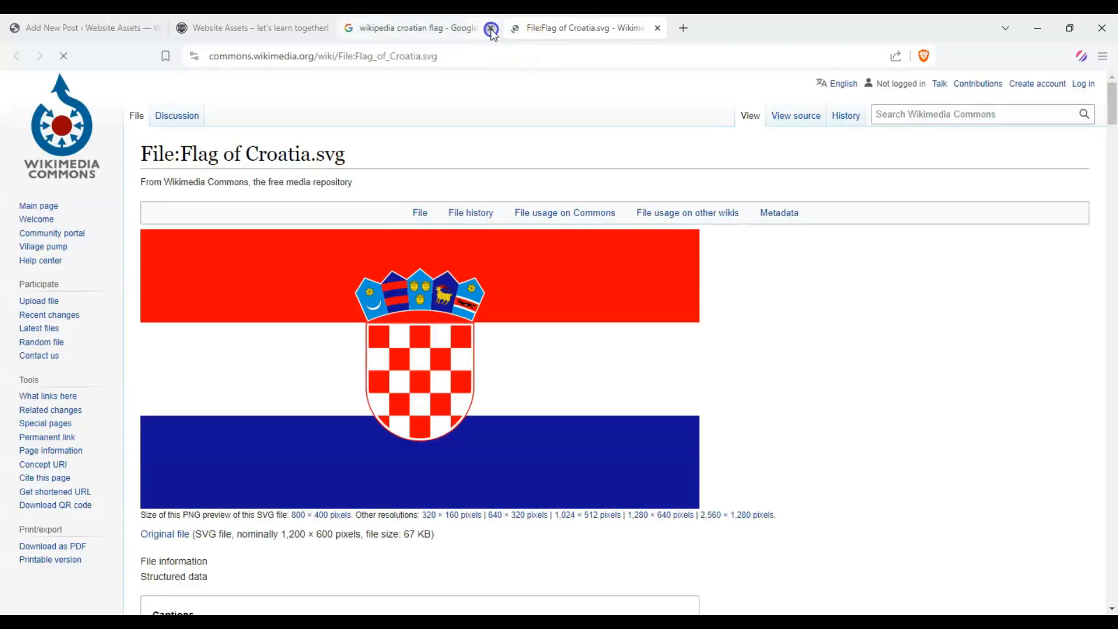
{"action": "left_click", "coordinate": [491, 28]}
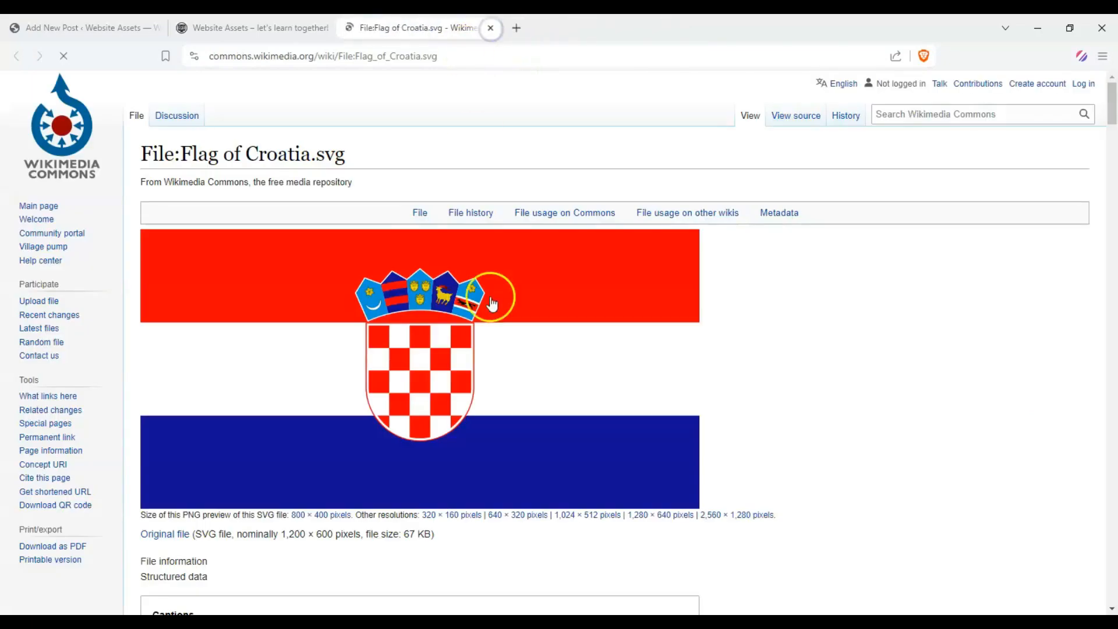
{"action": "right_click", "coordinate": [446, 252]}
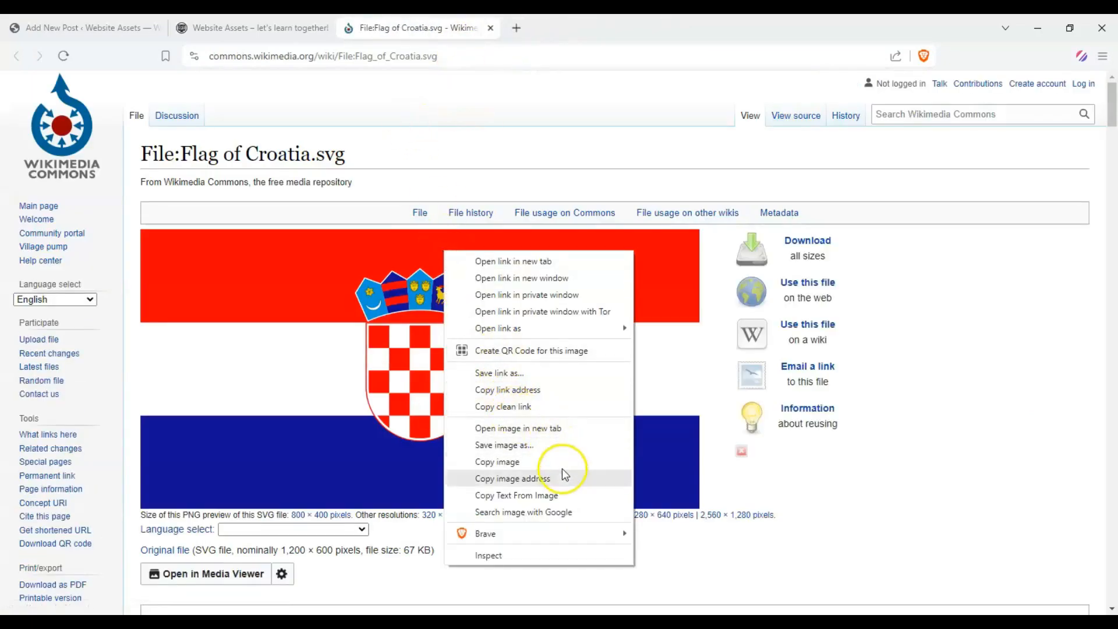
{"action": "left_click", "coordinate": [555, 389]}
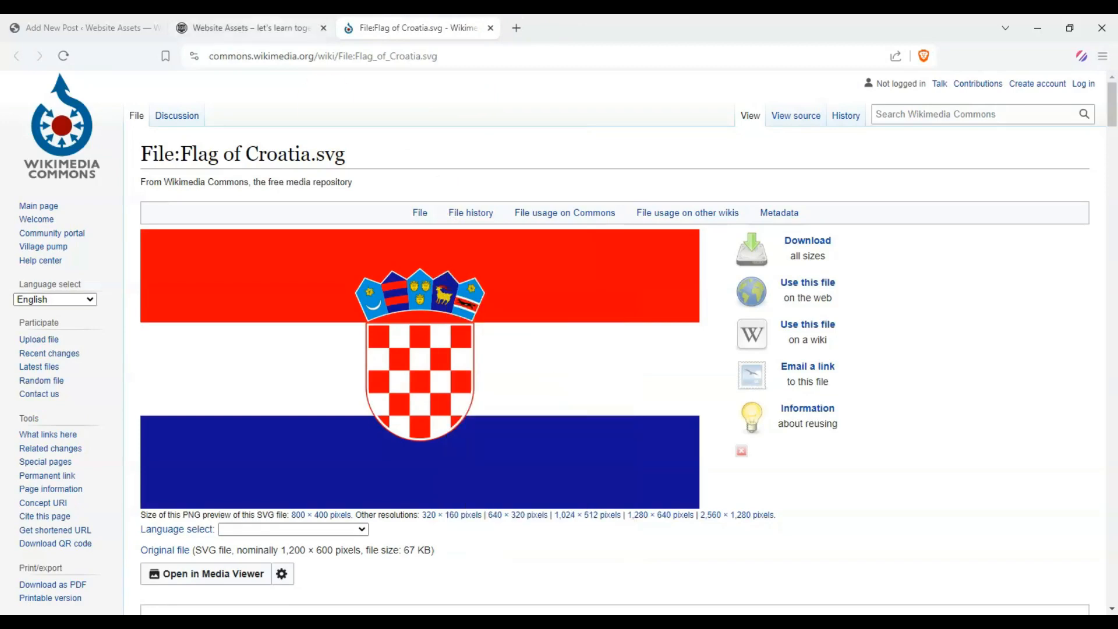
{"action": "left_click", "coordinate": [265, 28]}
{"action": "left_click_drag", "start_coordinate": [116, 28], "coordinate": [245, 31]}
{"action": "type", "text": "https://upload.wikimedia.org/wikipedia/commons/1/1b/Flag_of_Croatia.svg"}
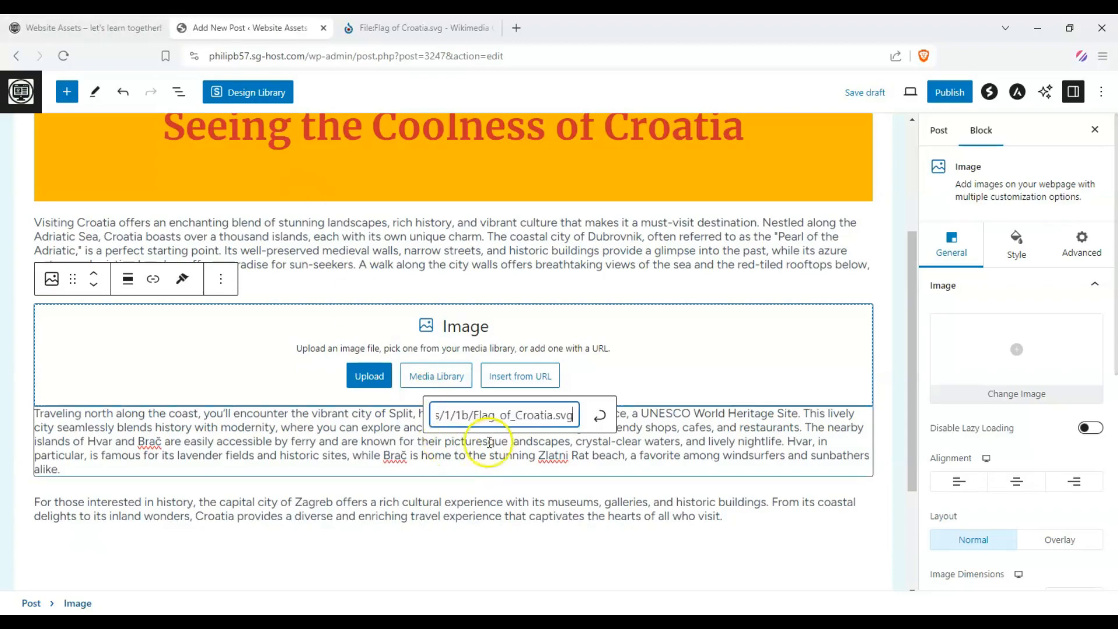
{"action": "left_click", "coordinate": [600, 415]}
{"action": "scroll", "coordinate": [502, 313], "scroll_direction": "down", "scroll_amount": 3}
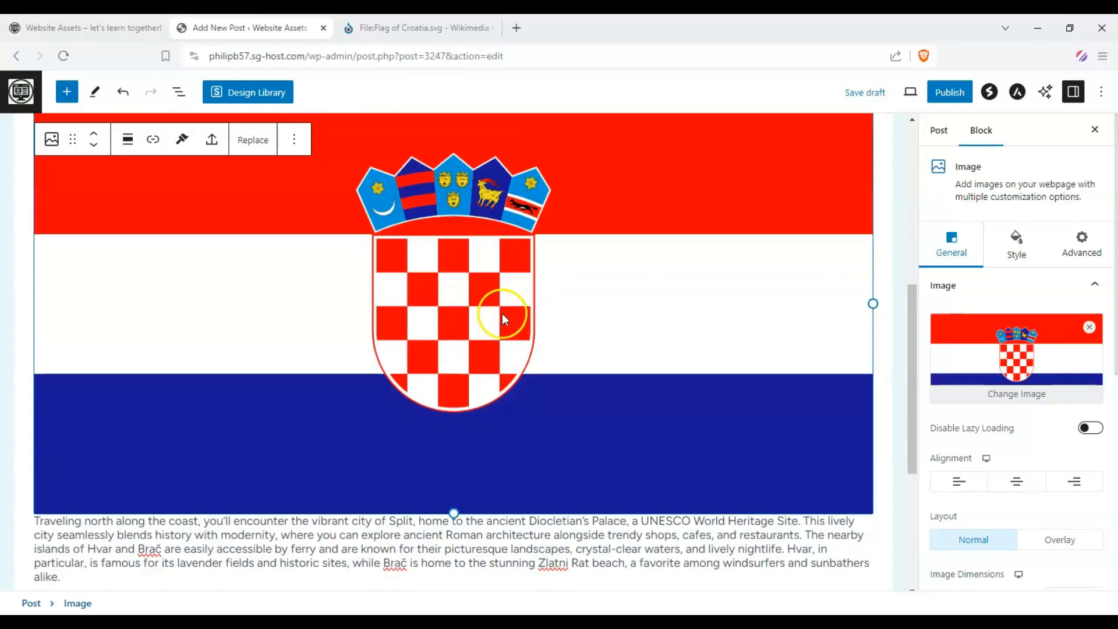
Shrink the flag image to roughly a third of the content width and align it to the center.
{"action": "scroll", "coordinate": [502, 313], "scroll_direction": "up", "scroll_amount": 4}
{"action": "scroll", "coordinate": [488, 439], "scroll_direction": "down", "scroll_amount": 3}
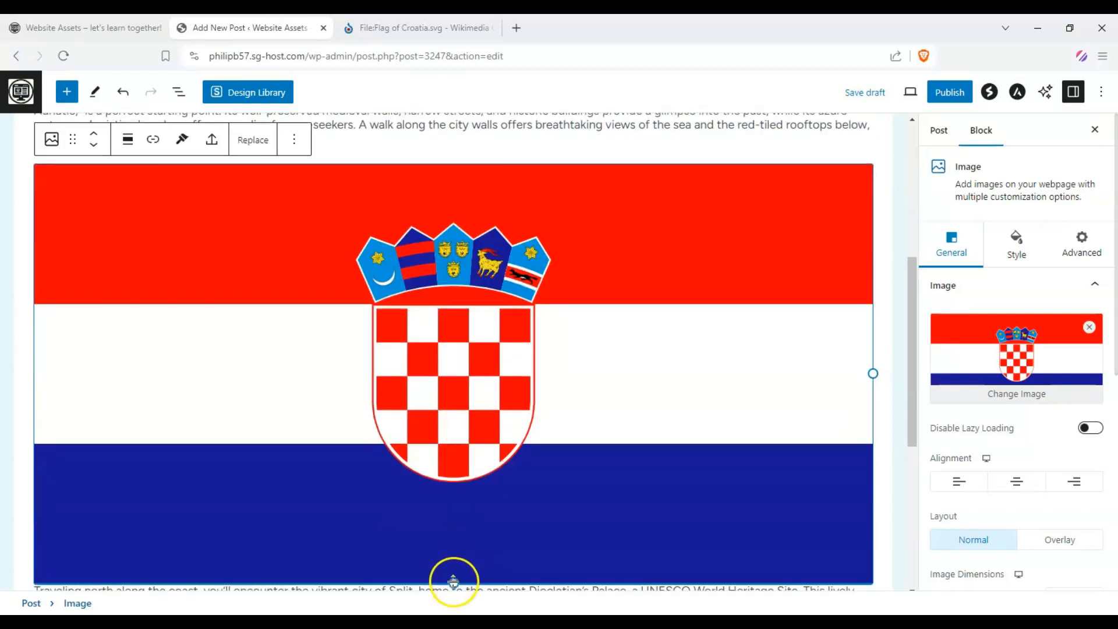
{"action": "left_click_drag", "start_coordinate": [453, 582], "coordinate": [366, 312]}
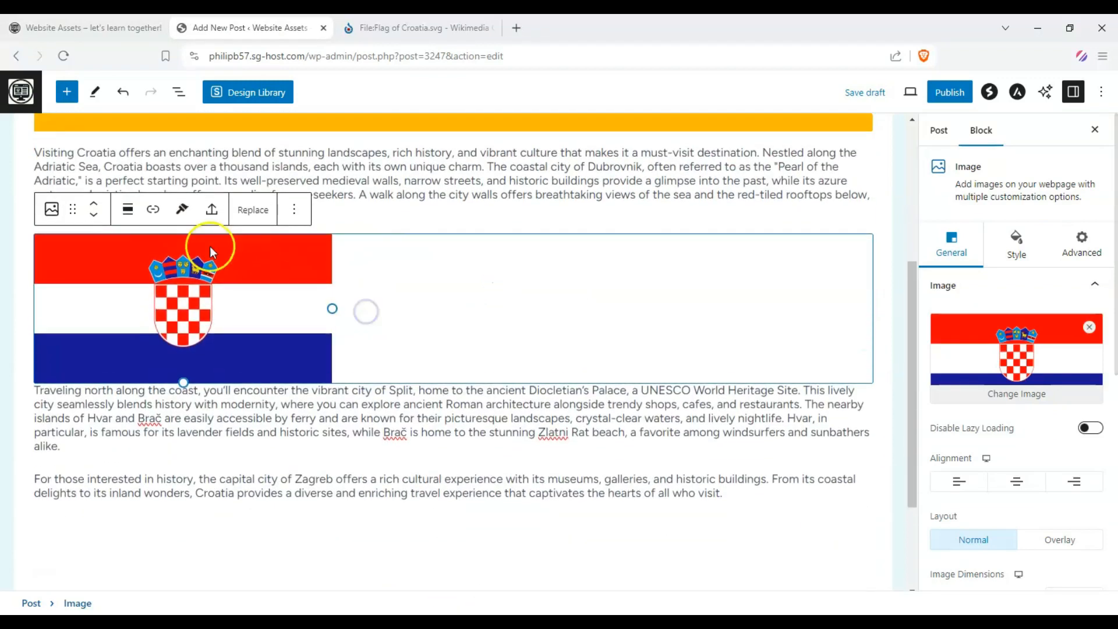
{"action": "left_click", "coordinate": [127, 210]}
{"action": "left_click", "coordinate": [175, 355]}
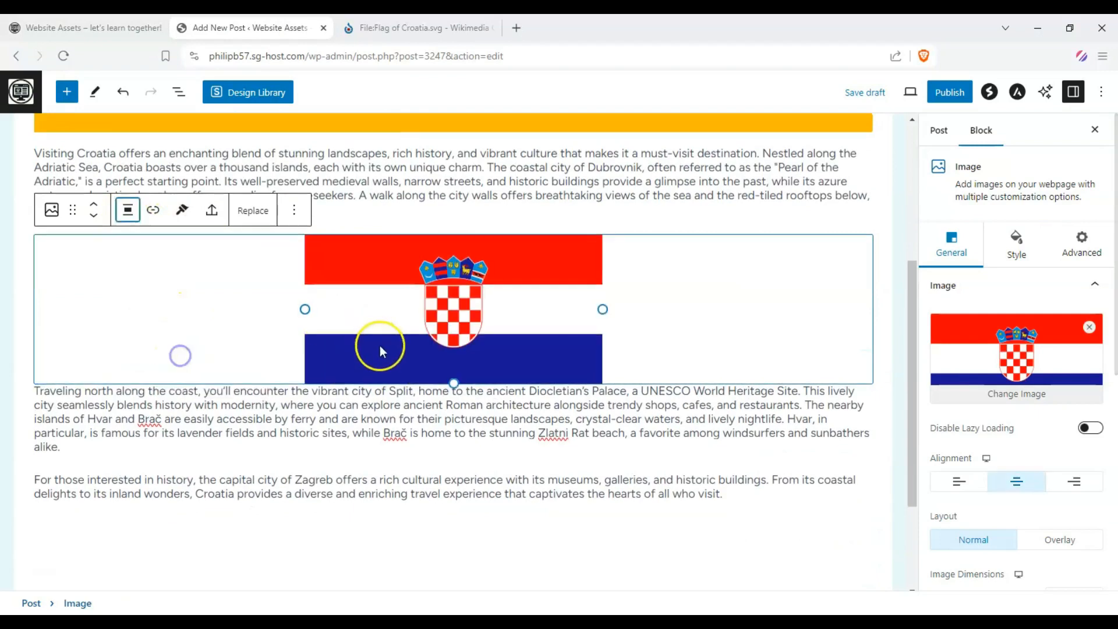
Move the flag image up one position, between the orange heading and the "Visiting Croatia" paragraph.
{"action": "scroll", "coordinate": [467, 421], "scroll_direction": "up", "scroll_amount": 3}
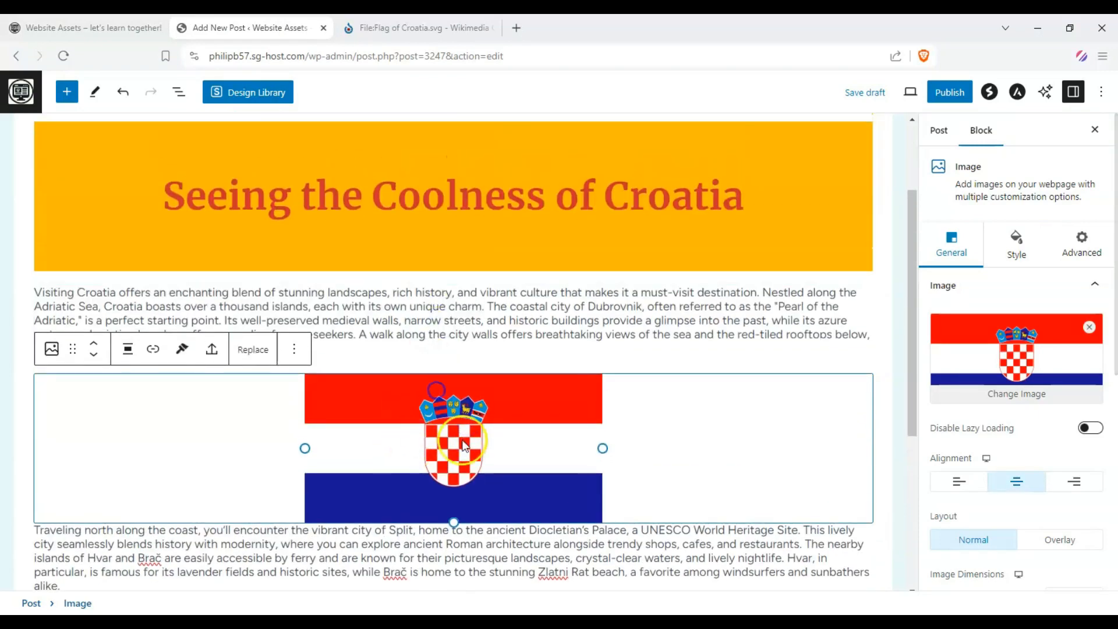
{"action": "left_click", "coordinate": [94, 346]}
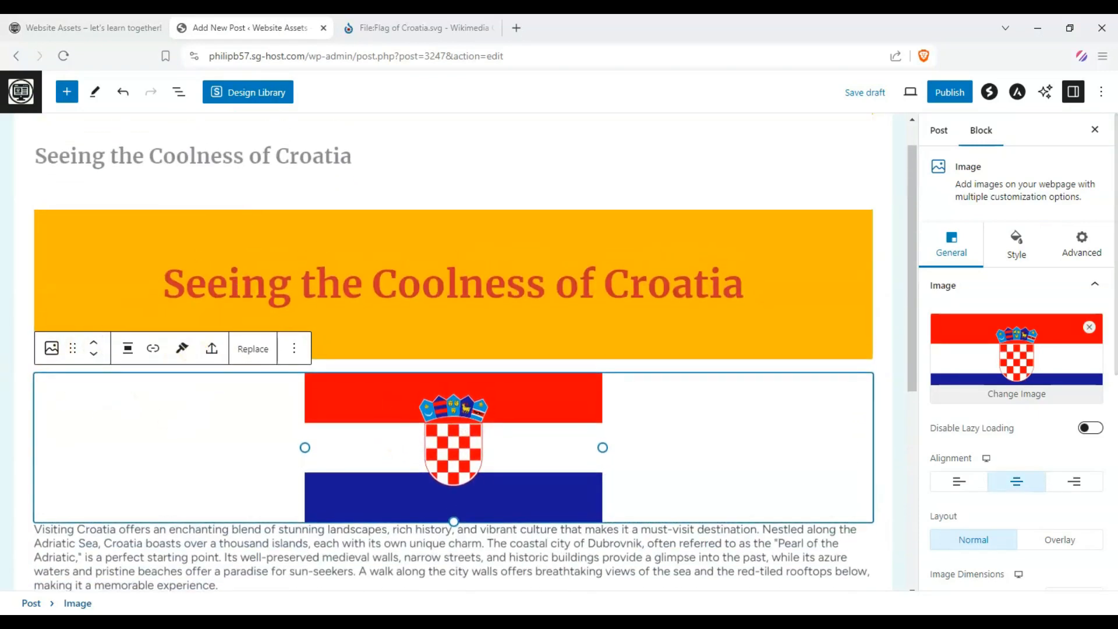
{"action": "scroll", "coordinate": [230, 393], "scroll_direction": "down", "scroll_amount": 2}
Insert another Image block between the "Visiting Croatia" and "Traveling north" paragraphs.
{"action": "left_click", "coordinate": [230, 393]}
{"action": "scroll", "coordinate": [233, 396], "scroll_direction": "down", "scroll_amount": 1}
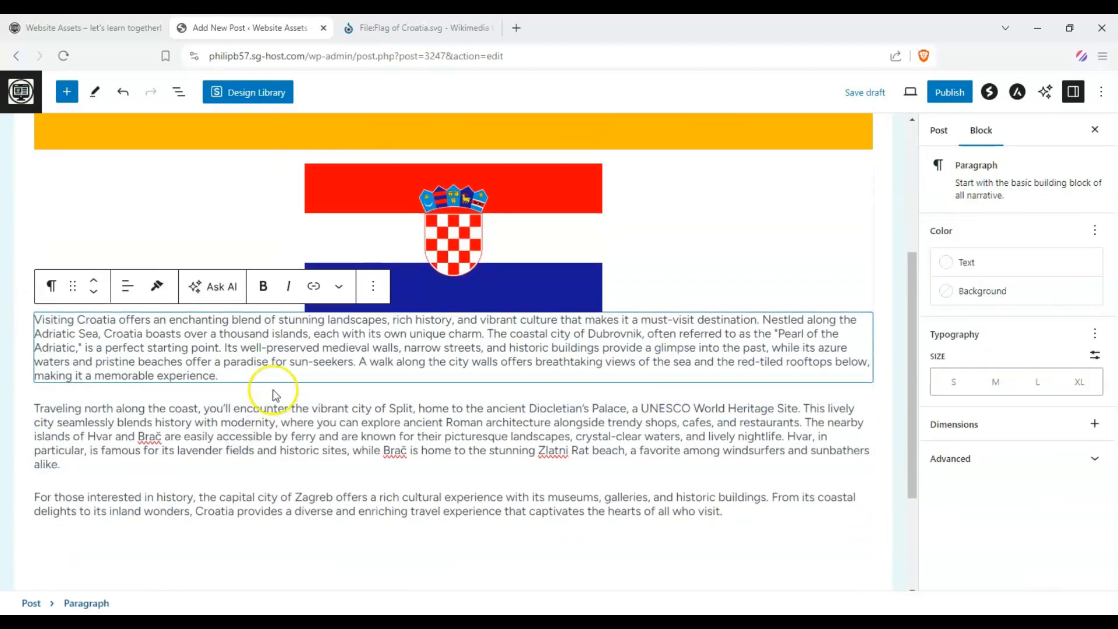
{"action": "left_click", "coordinate": [274, 390]}
{"action": "left_click", "coordinate": [453, 392]}
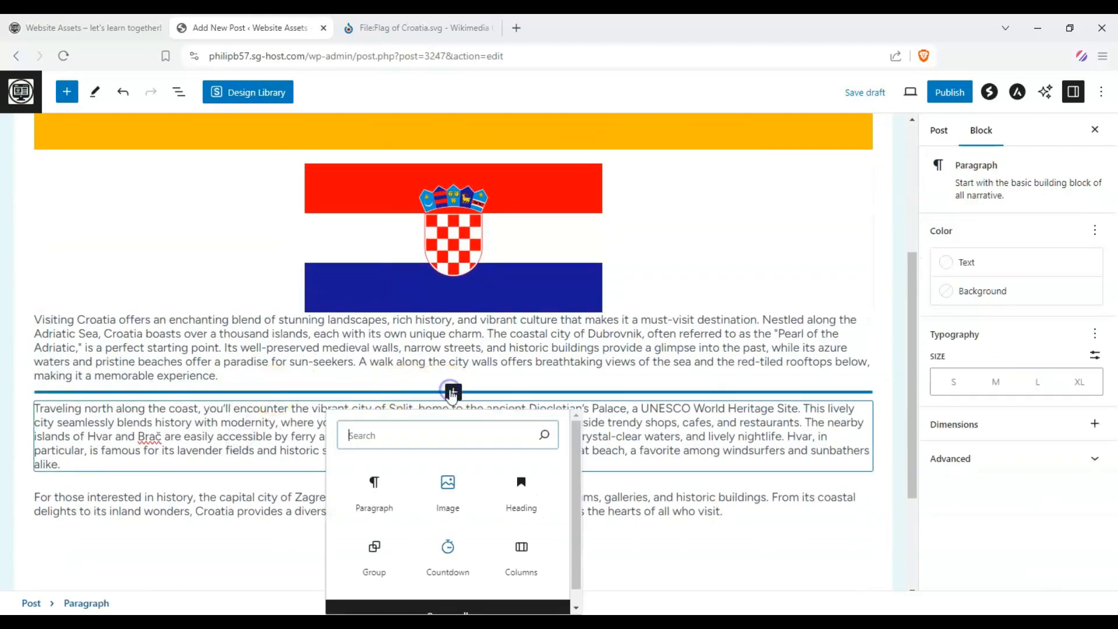
{"action": "left_click", "coordinate": [450, 488]}
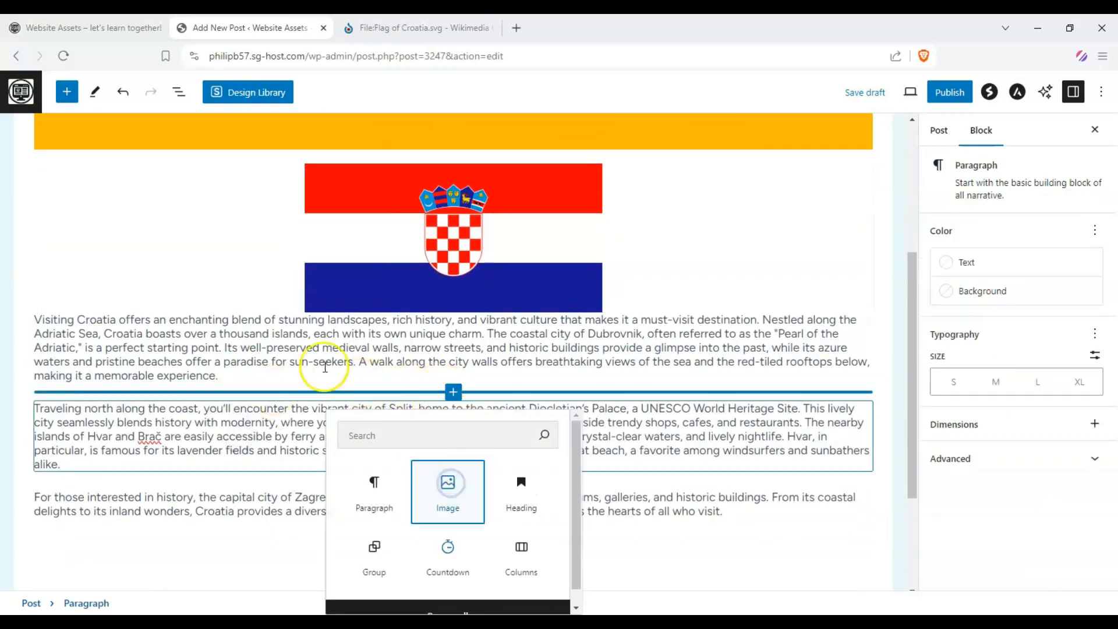
Upload zagreb.jpg, split.jpg, hvar.jpg, dubrovnik.jpg and brac.jpg from the Pictures folder to the media library for the new Image block.
{"action": "left_click", "coordinate": [412, 378]}
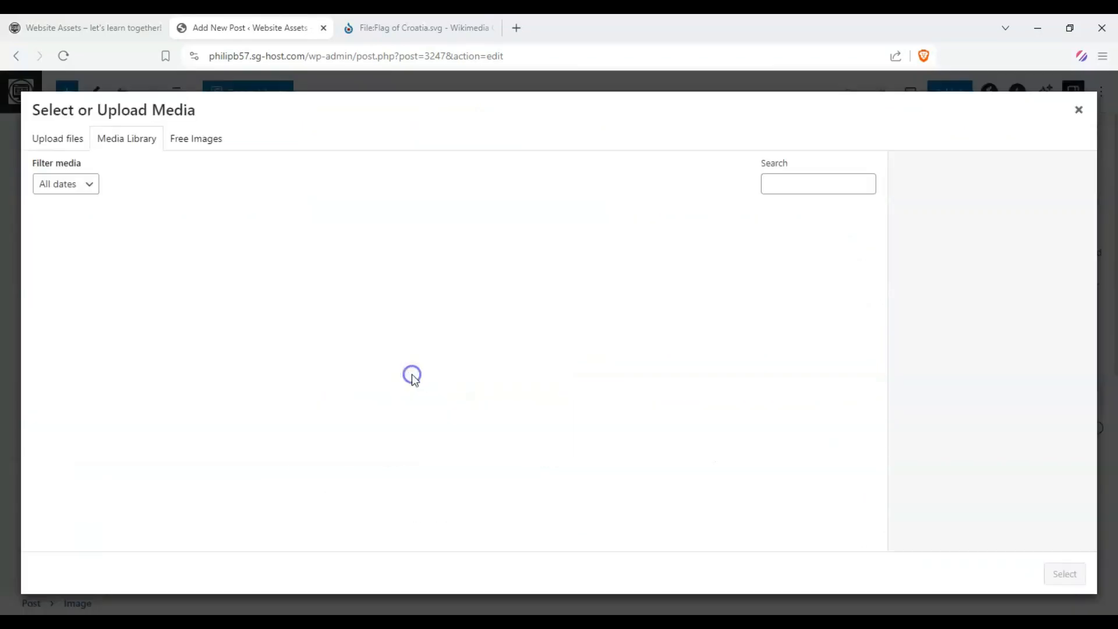
{"action": "left_click", "coordinate": [75, 140]}
{"action": "left_click", "coordinate": [523, 349]}
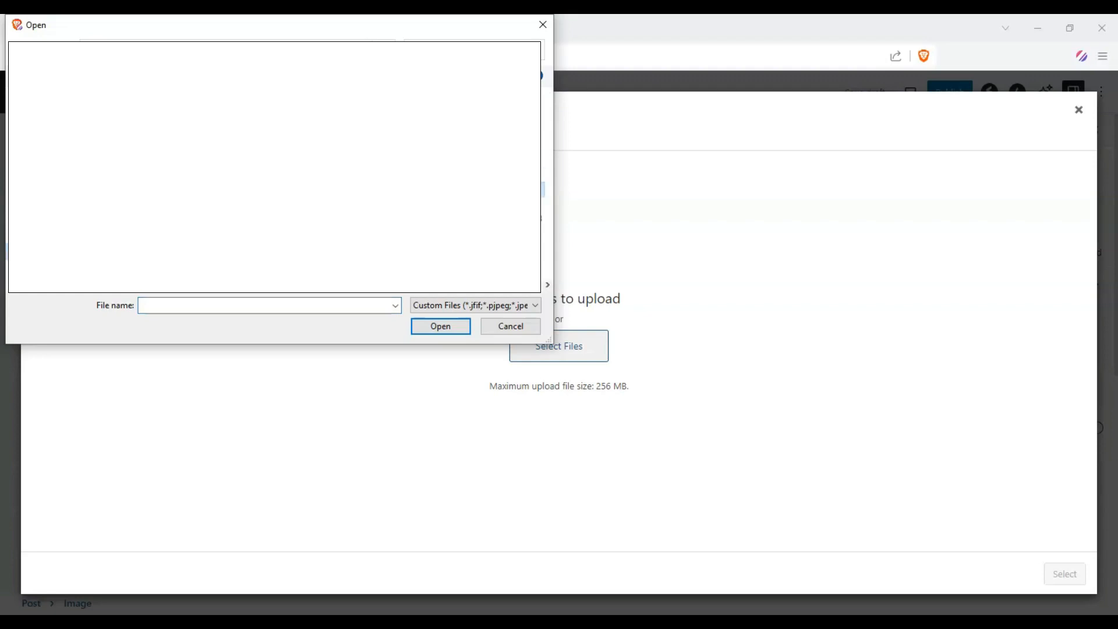
{"action": "left_click", "coordinate": [171, 97]}
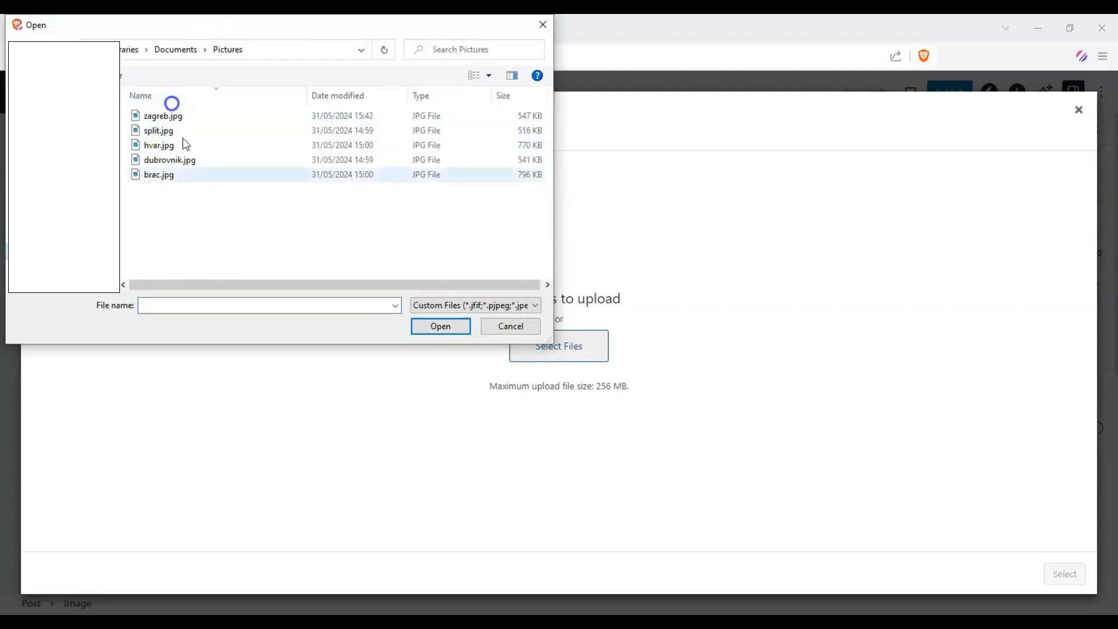
{"action": "key", "text": "ctrl+a"}
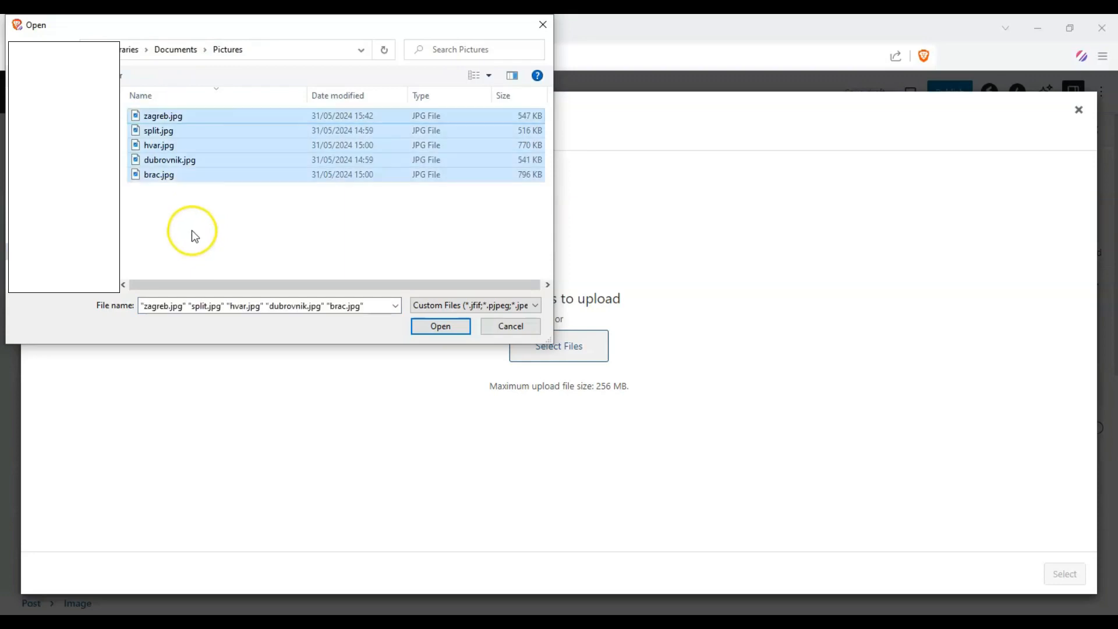
{"action": "left_click", "coordinate": [434, 327]}
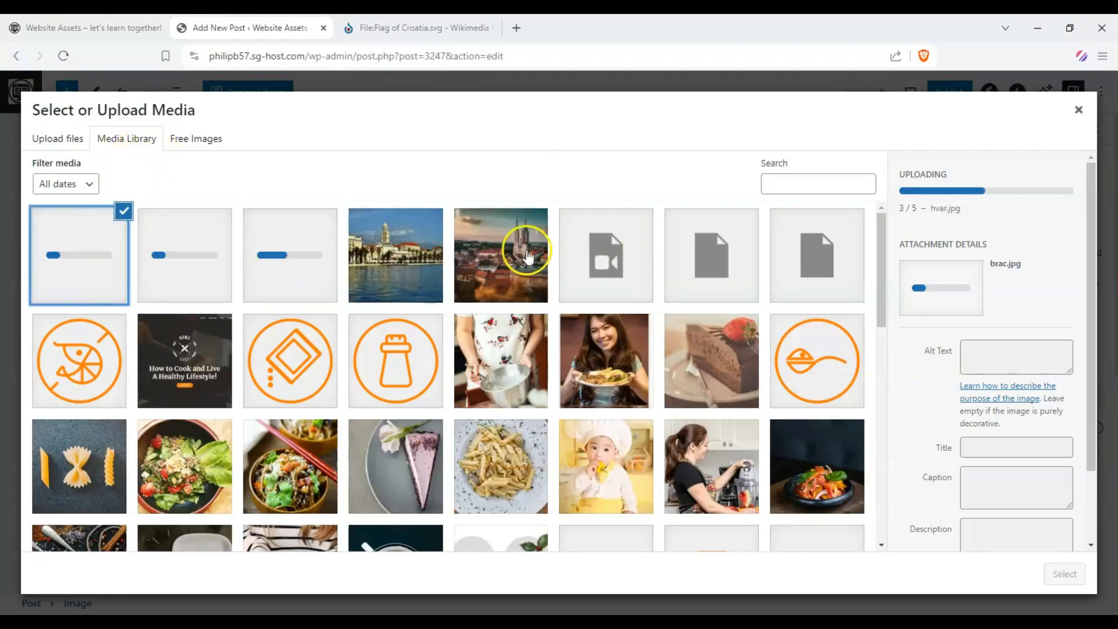
Choose dubrovnik.jpg from the uploaded photos and place it in the Image block below the "Visiting Croatia" paragraph.
{"action": "left_click", "coordinate": [522, 251]}
{"action": "left_click", "coordinate": [414, 260]}
{"action": "left_click", "coordinate": [570, 254]}
{"action": "left_click", "coordinate": [506, 256]}
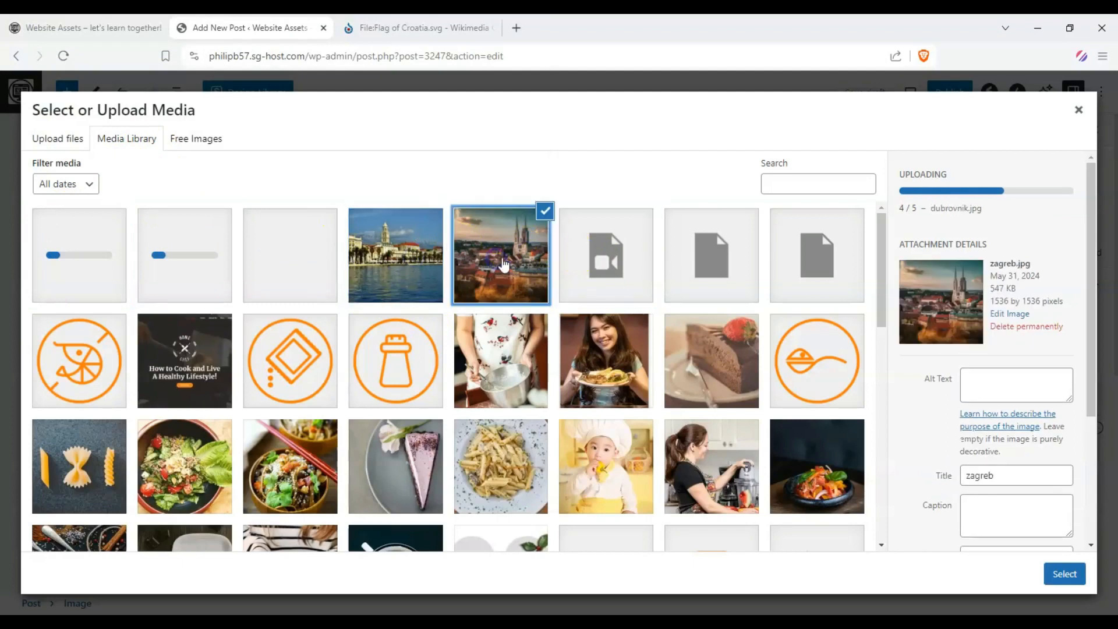
{"action": "left_click", "coordinate": [583, 256]}
{"action": "left_click", "coordinate": [390, 256]}
{"action": "left_click", "coordinate": [185, 247]}
{"action": "left_click", "coordinate": [96, 248]}
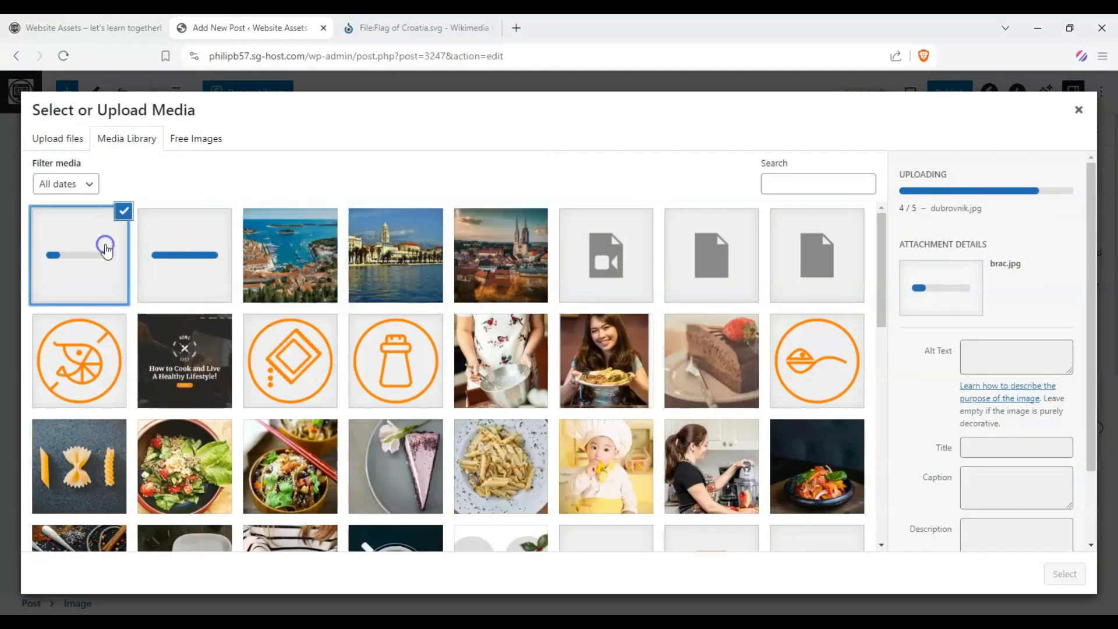
{"action": "left_click", "coordinate": [224, 258]}
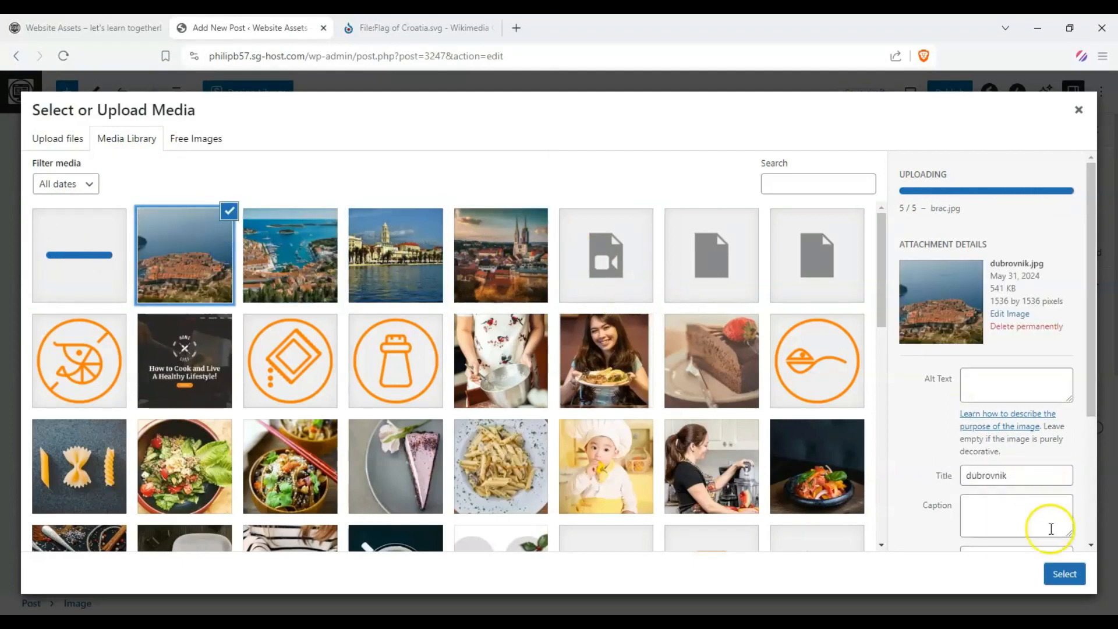
{"action": "left_click", "coordinate": [1062, 573]}
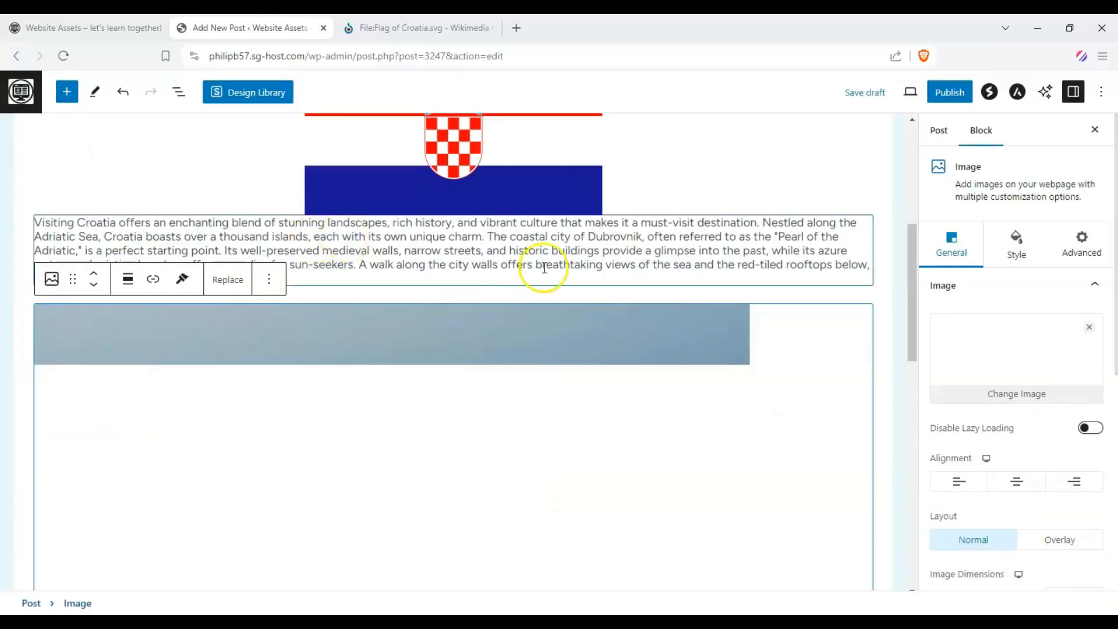
Try the wide and full width alignments on the Dubrovnik image and settle on center alignment.
{"action": "scroll", "coordinate": [464, 251], "scroll_direction": "down", "scroll_amount": 5}
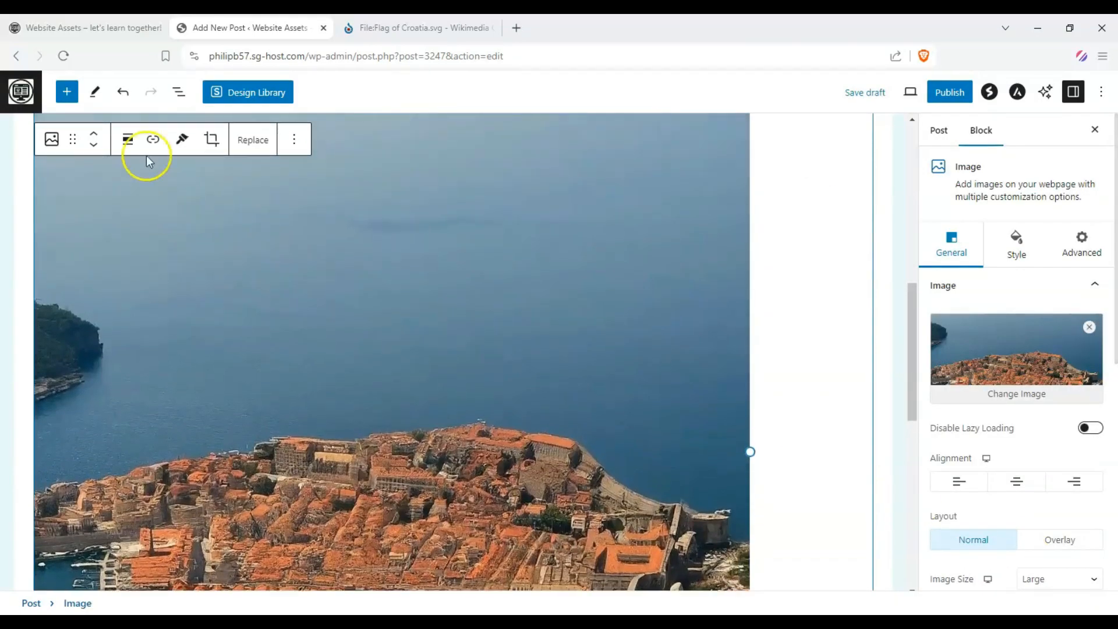
{"action": "left_click", "coordinate": [127, 139]}
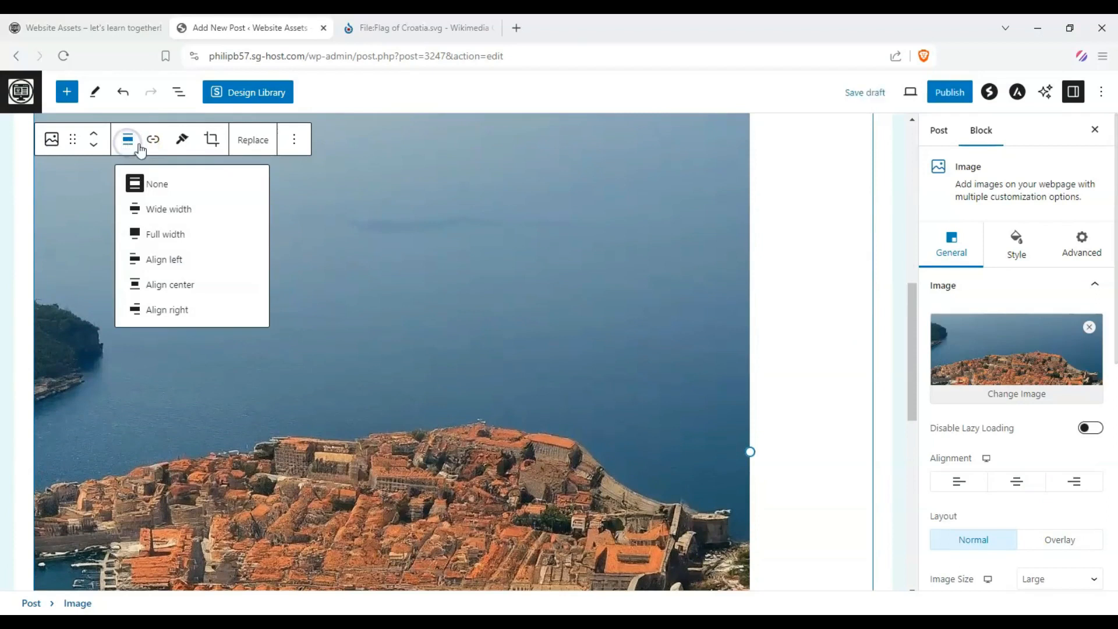
{"action": "left_click", "coordinate": [187, 210]}
{"action": "left_click", "coordinate": [110, 140]}
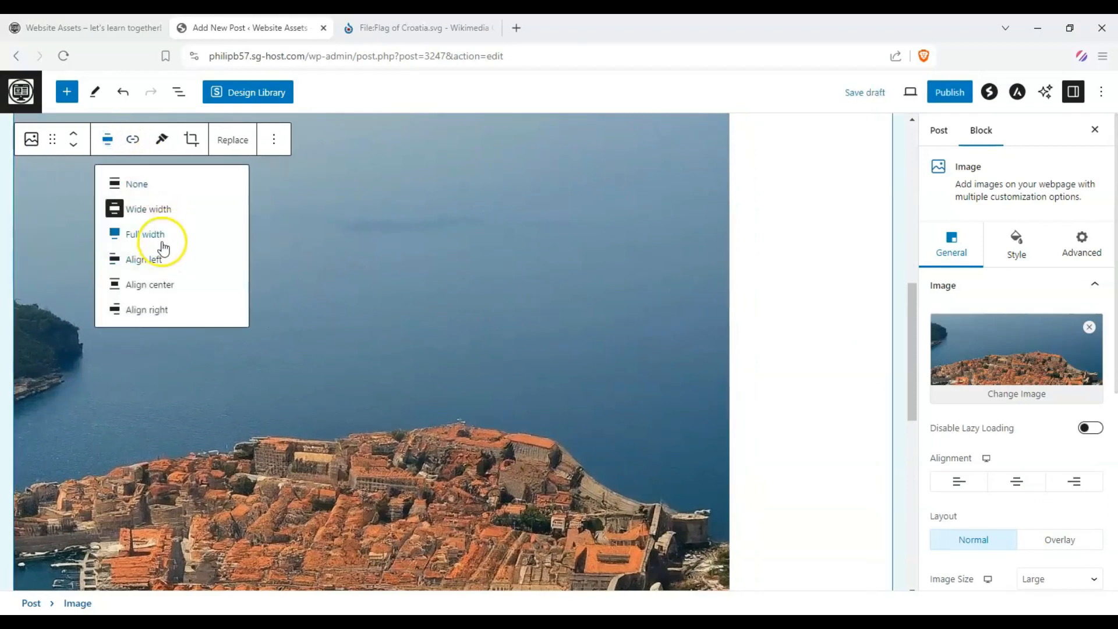
{"action": "left_click", "coordinate": [162, 234]}
{"action": "left_click", "coordinate": [109, 140]}
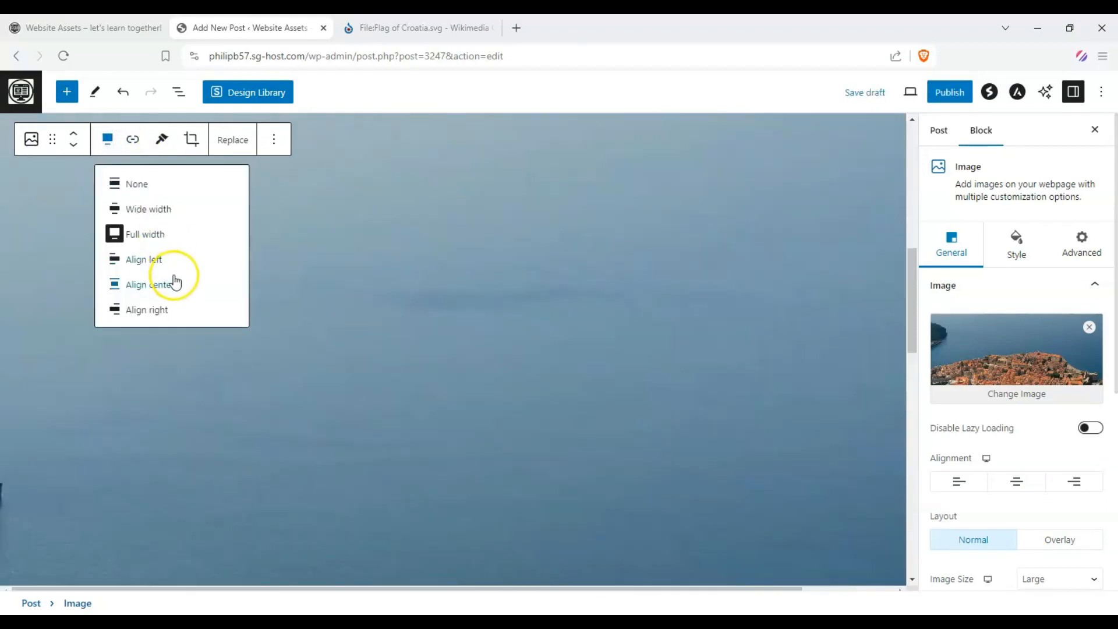
{"action": "left_click", "coordinate": [174, 283]}
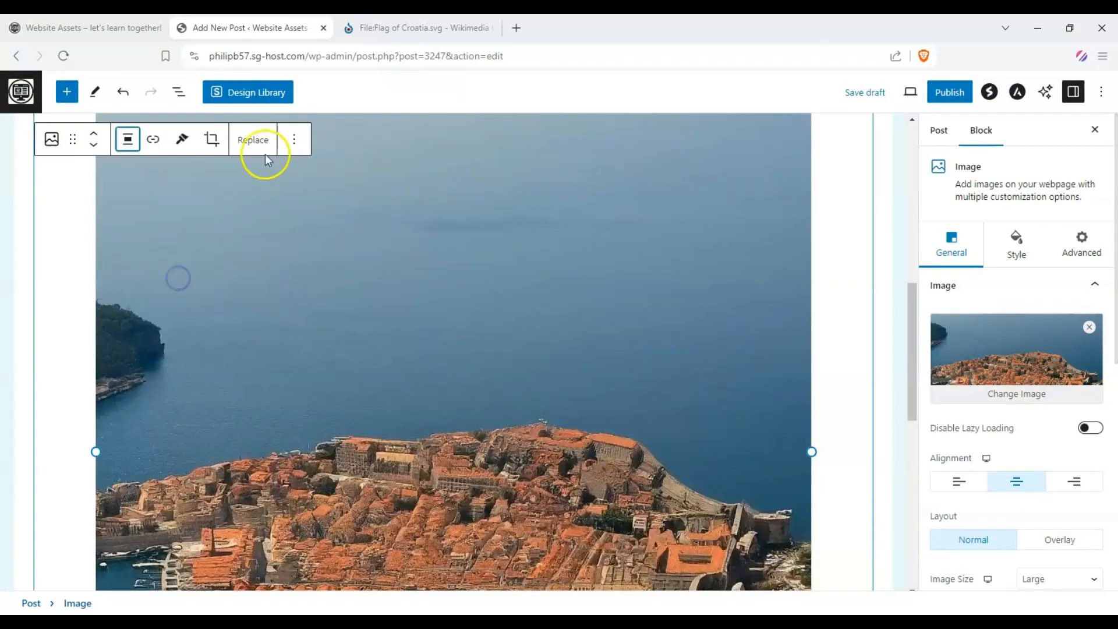
{"action": "left_click", "coordinate": [212, 139]}
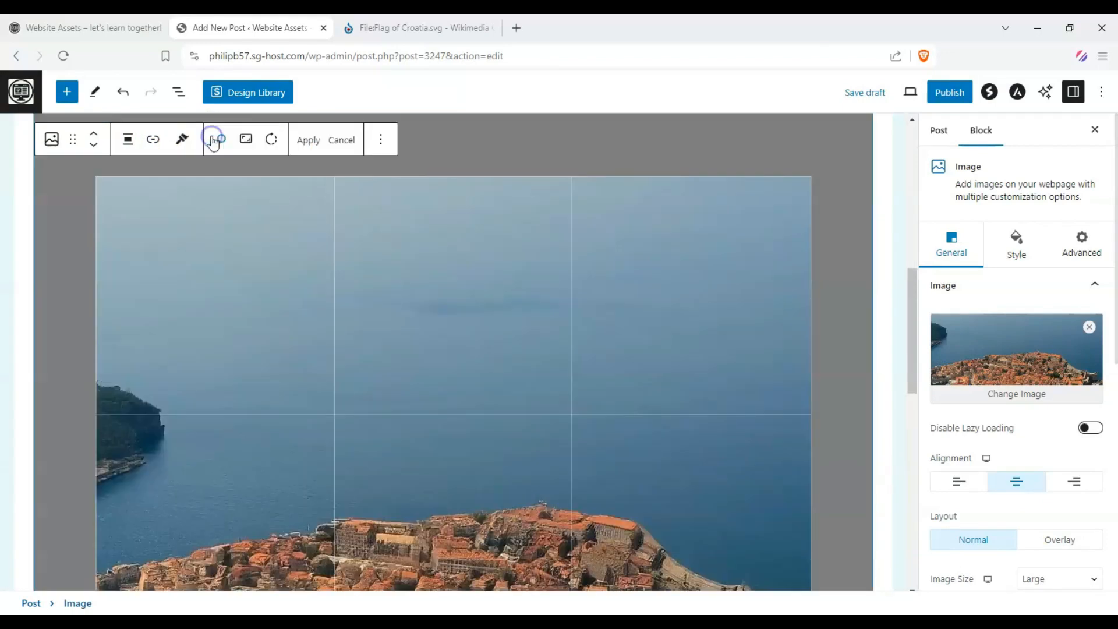
{"action": "left_click", "coordinate": [246, 141]}
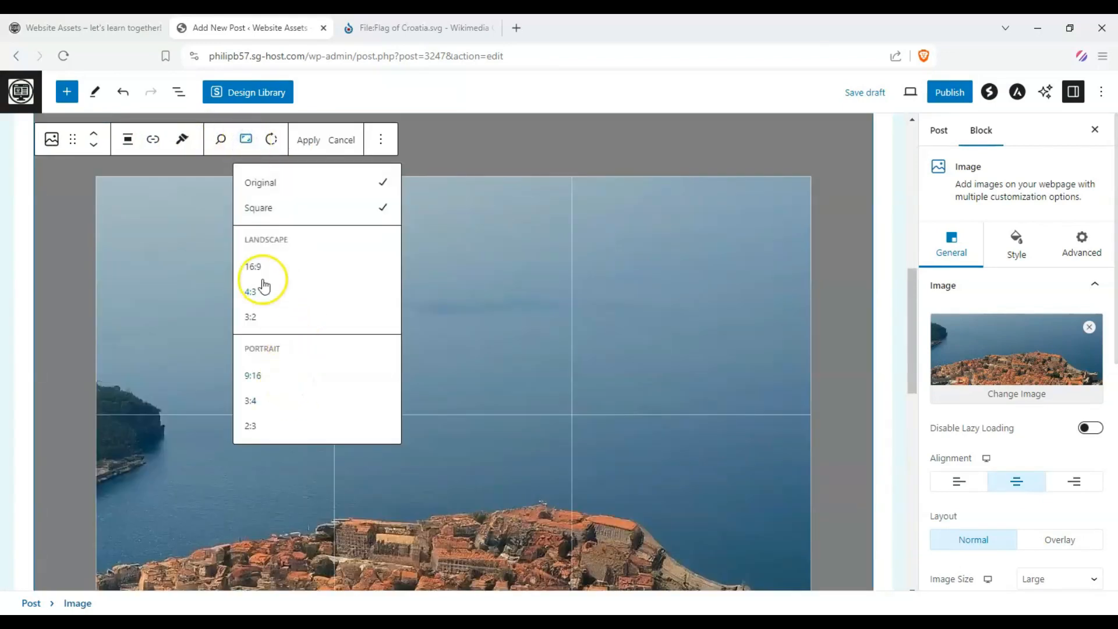
{"action": "left_click", "coordinate": [274, 263]}
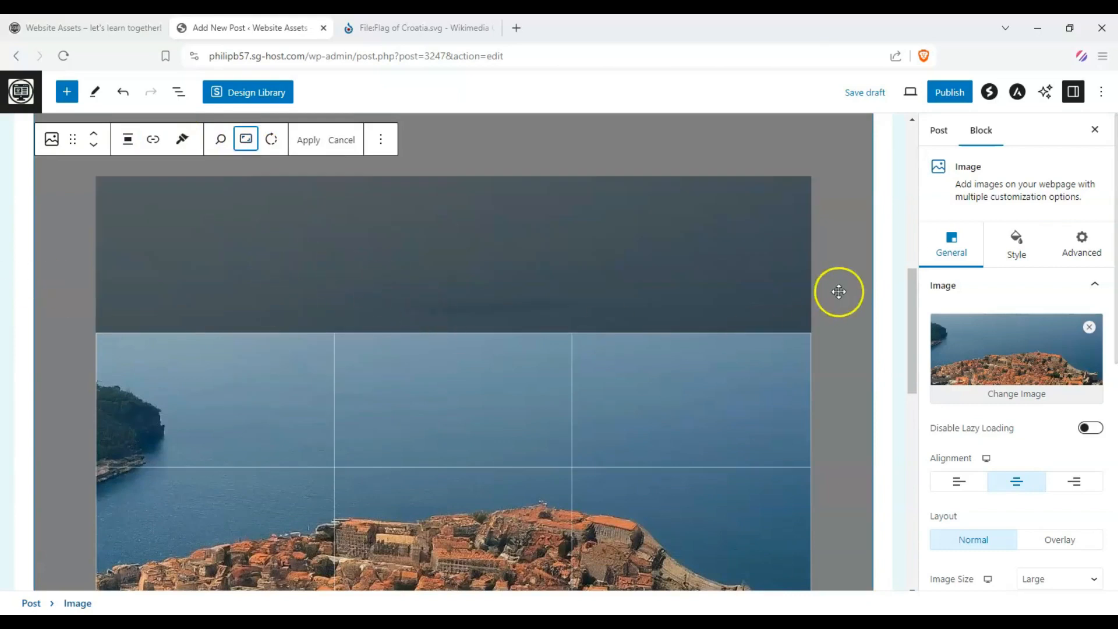
{"action": "left_click_drag", "start_coordinate": [911, 317], "coordinate": [913, 379]}
{"action": "left_click_drag", "start_coordinate": [650, 325], "coordinate": [624, 225]}
{"action": "left_click", "coordinate": [342, 142]}
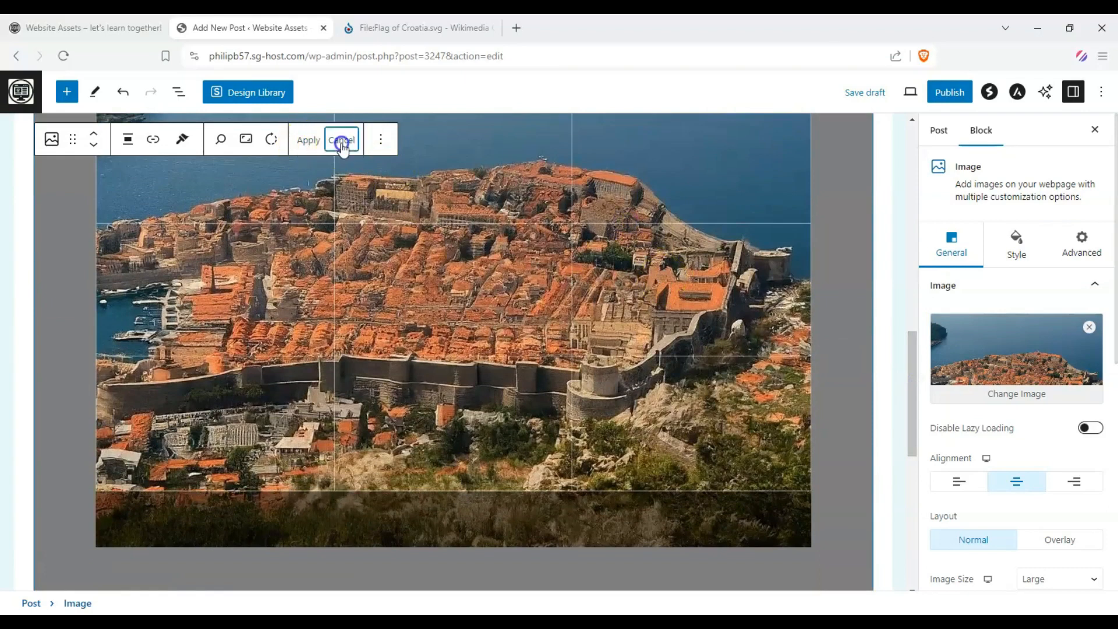
Shrink the Dubrovnik image proportionally to a little under half of the content width.
{"action": "left_click_drag", "start_coordinate": [455, 567], "coordinate": [385, 234]}
{"action": "scroll", "coordinate": [404, 270], "scroll_direction": "up", "scroll_amount": 8}
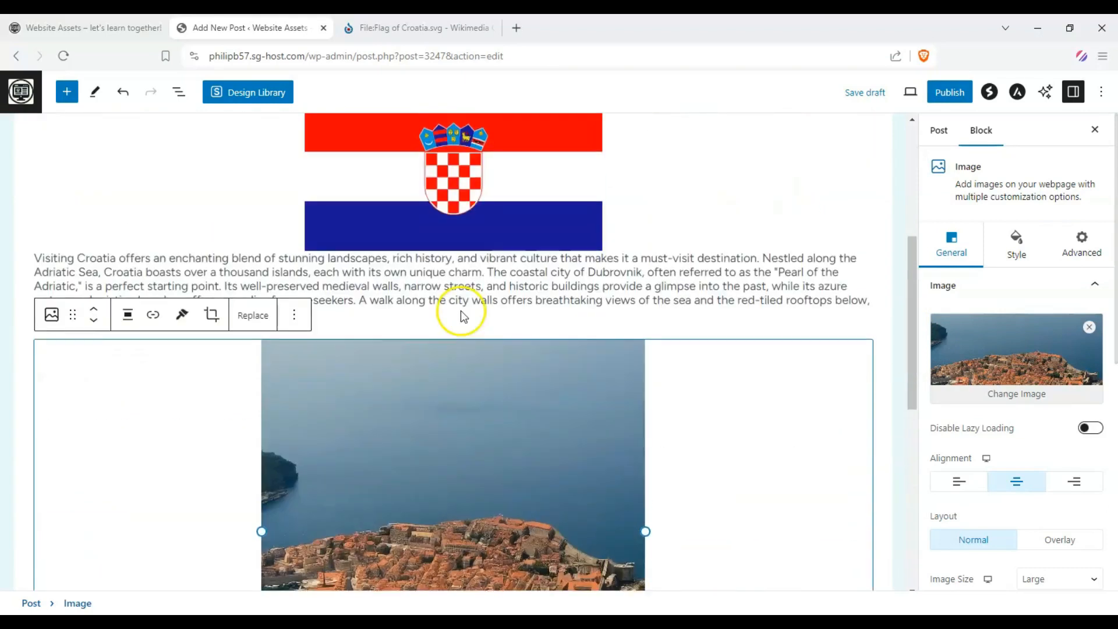
{"action": "scroll", "coordinate": [460, 316], "scroll_direction": "down", "scroll_amount": 2}
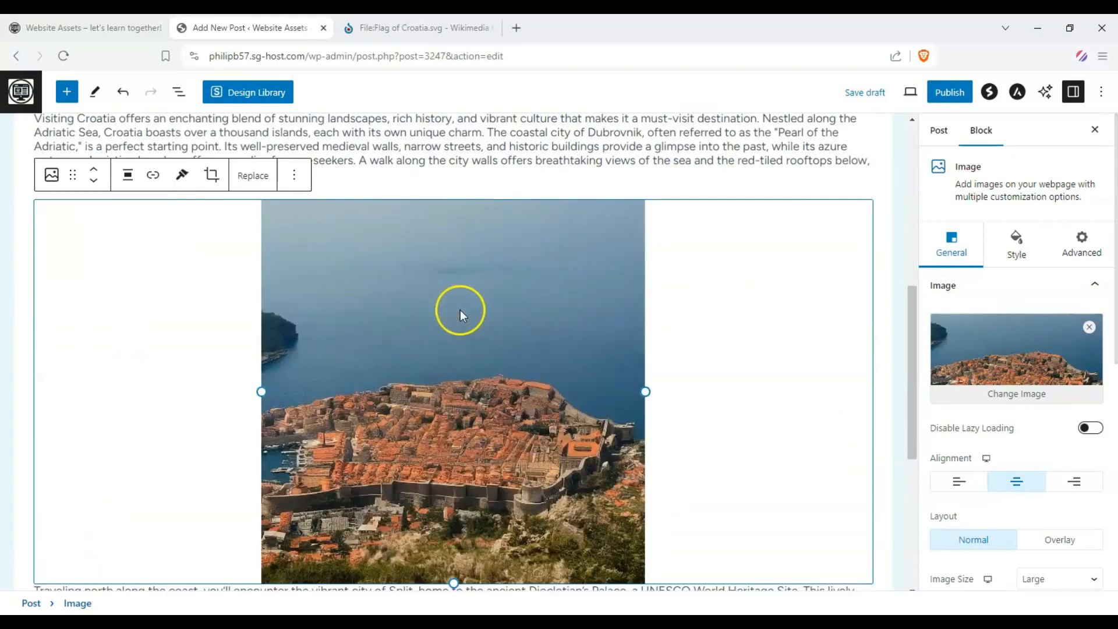
Crop the Dubrovnik image to a 16:9 landscape ratio with the old town framed in the crop area.
{"action": "left_click", "coordinate": [213, 175]}
{"action": "left_click", "coordinate": [246, 174]}
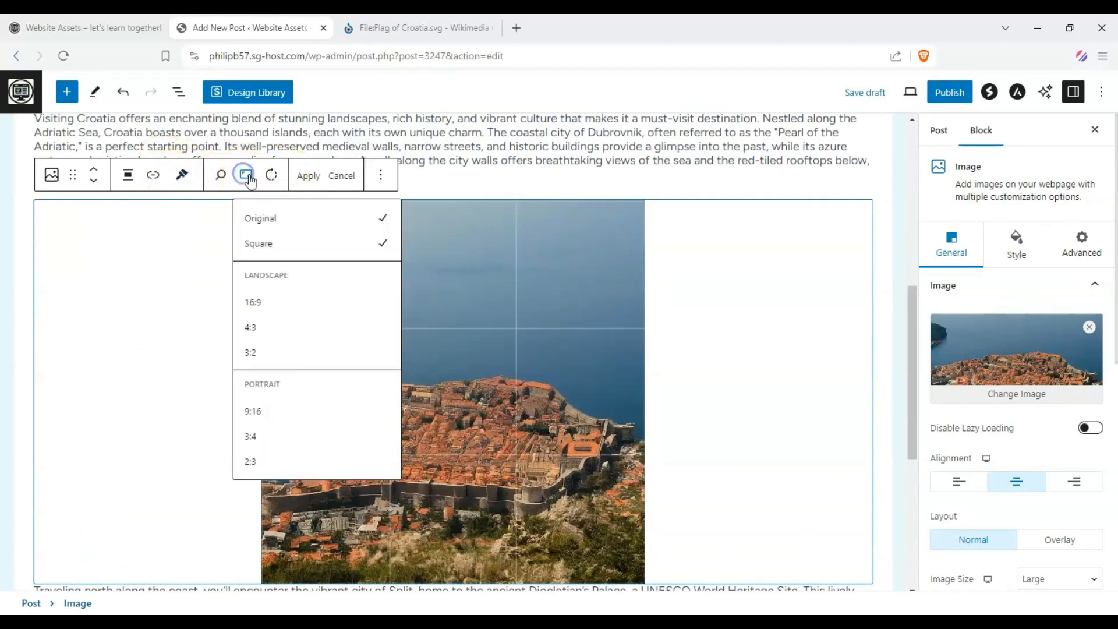
{"action": "left_click", "coordinate": [298, 302]}
{"action": "left_click_drag", "start_coordinate": [491, 392], "coordinate": [481, 320]}
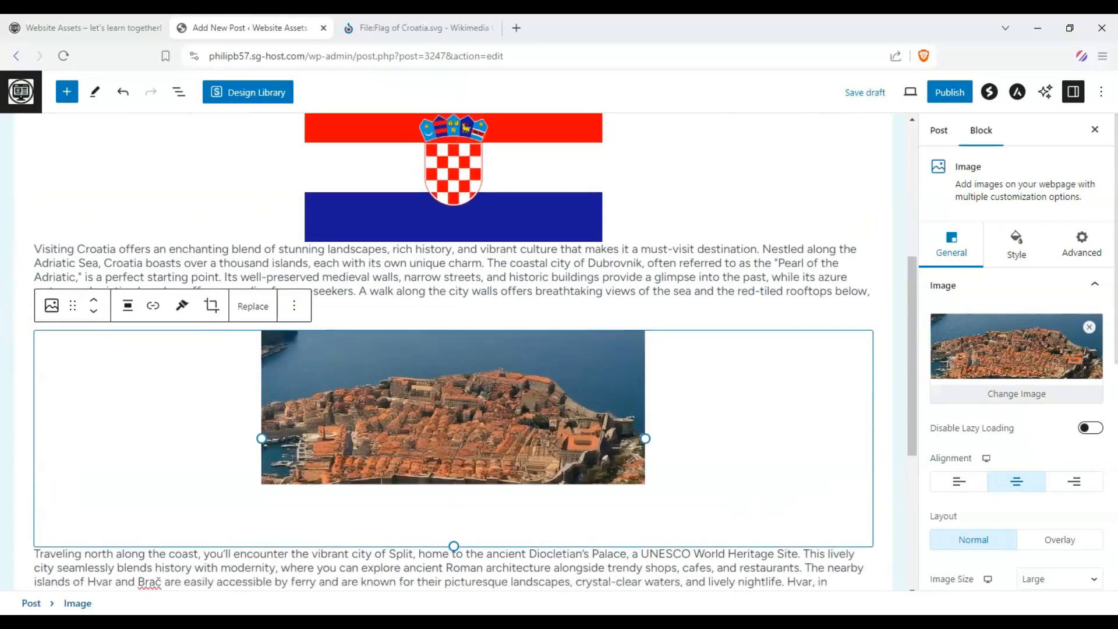
Insert an Image block between the "Traveling north" and "For those interested" paragraphs and fill it with the Split waterfront photo from the media library.
{"action": "left_click", "coordinate": [425, 494]}
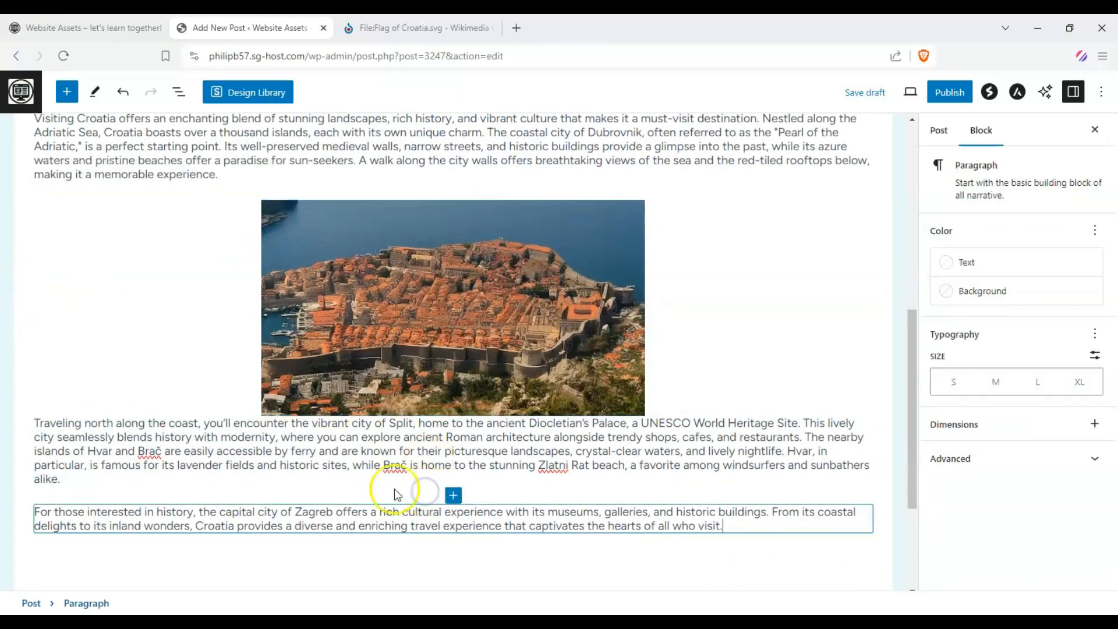
{"action": "left_click", "coordinate": [454, 496]}
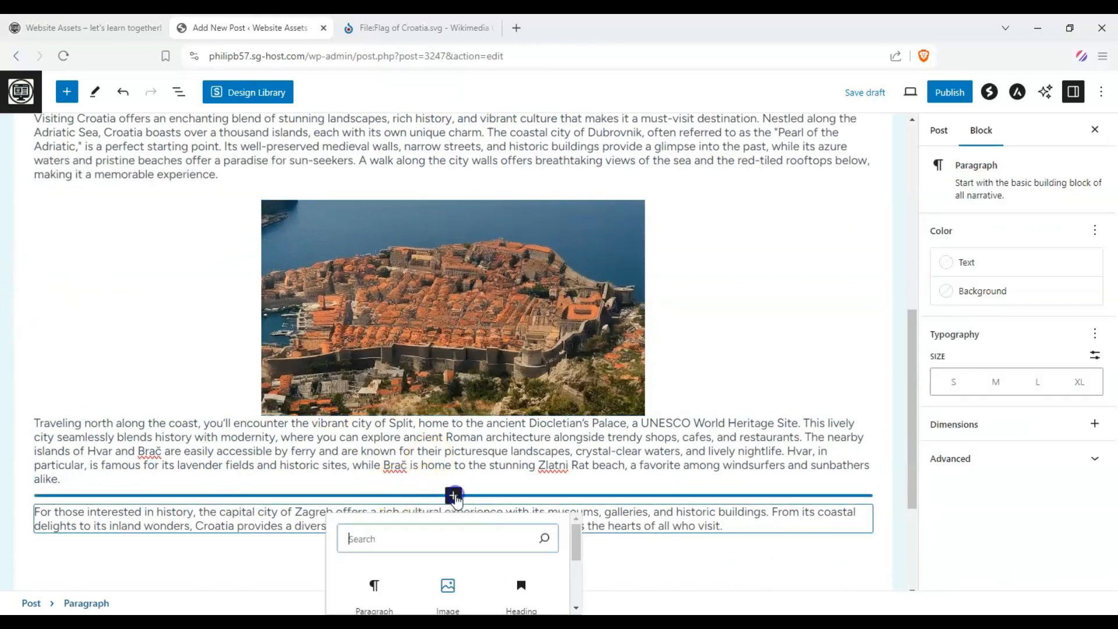
{"action": "left_click", "coordinate": [448, 585]}
{"action": "left_click", "coordinate": [433, 382]}
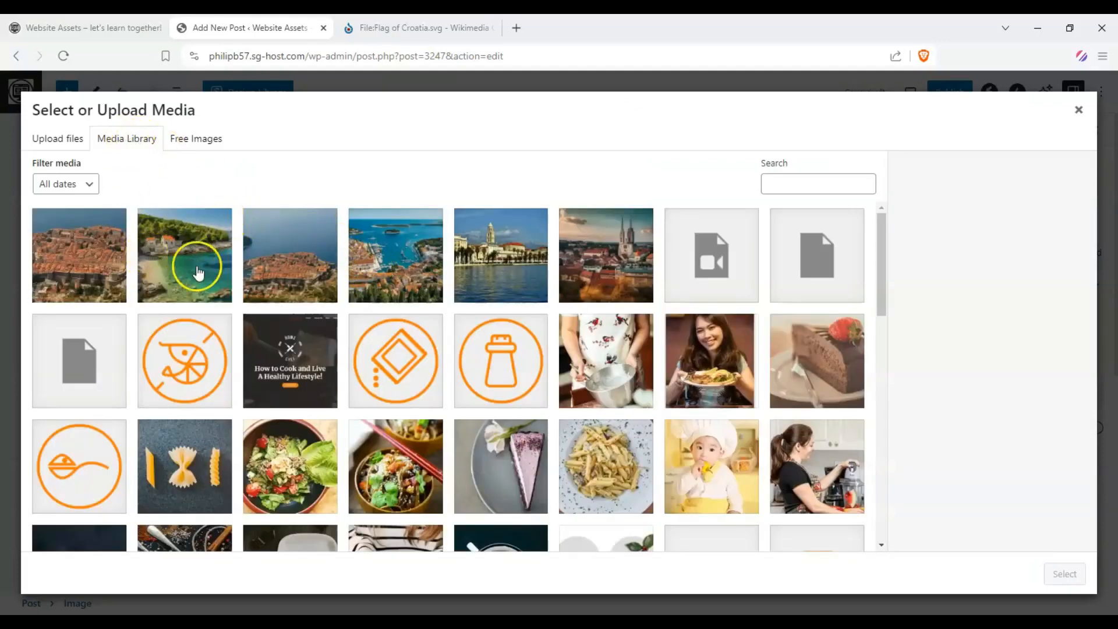
{"action": "left_click", "coordinate": [497, 265]}
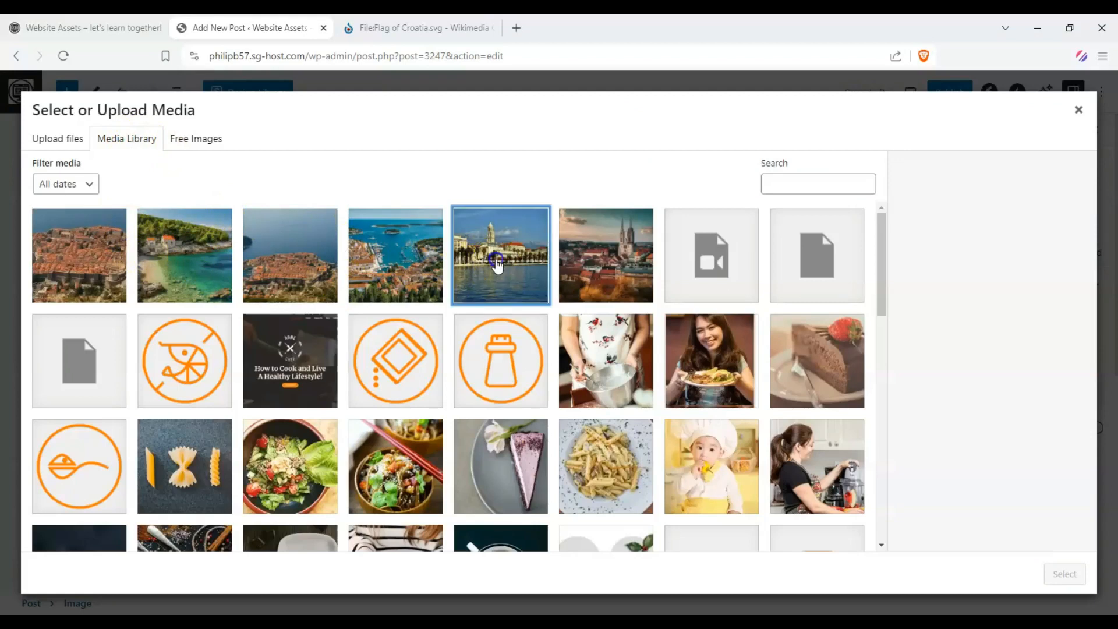
{"action": "left_click", "coordinate": [1064, 573]}
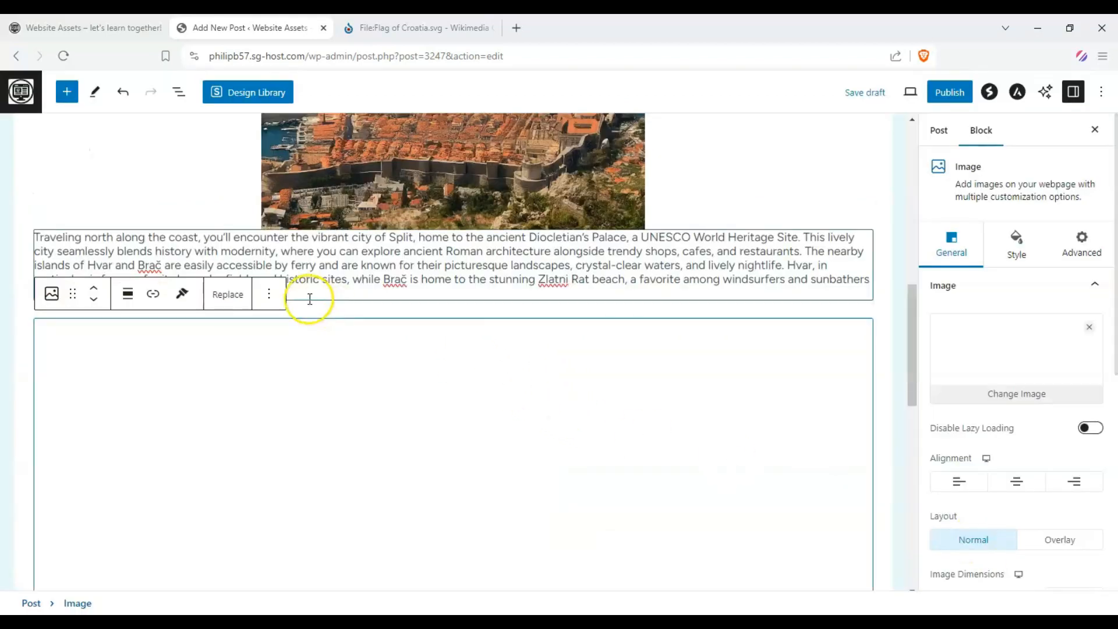
Align the Split image to the center and shrink it to a little under half of the content width.
{"action": "scroll", "coordinate": [219, 346], "scroll_direction": "down", "scroll_amount": 1}
{"action": "scroll", "coordinate": [218, 344], "scroll_direction": "down", "scroll_amount": 4}
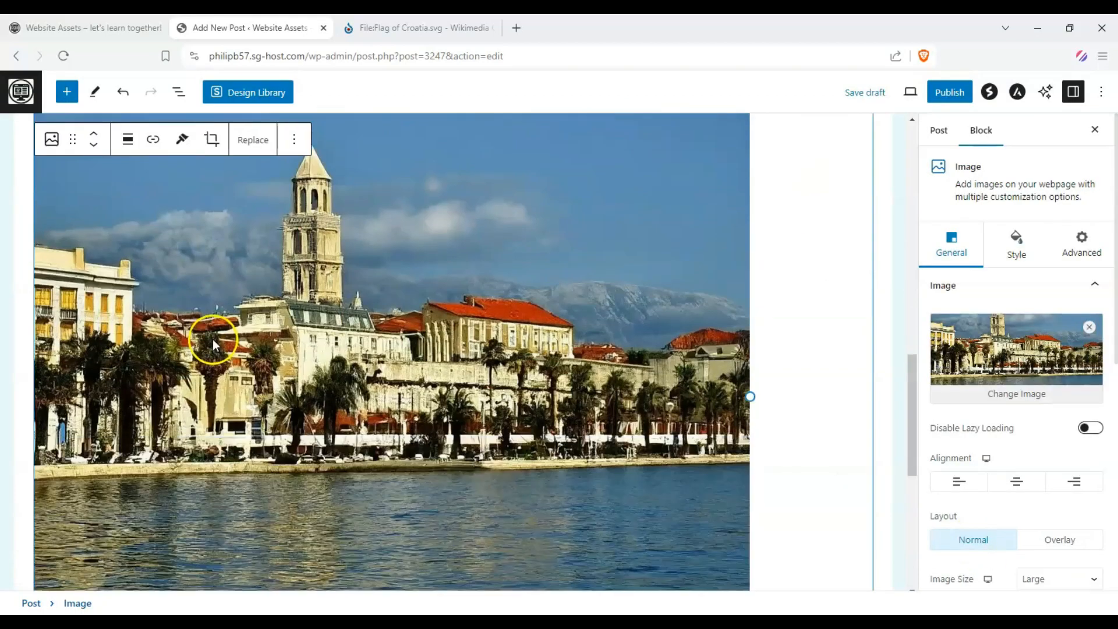
{"action": "scroll", "coordinate": [212, 339], "scroll_direction": "up", "scroll_amount": 2}
{"action": "left_click", "coordinate": [130, 155]}
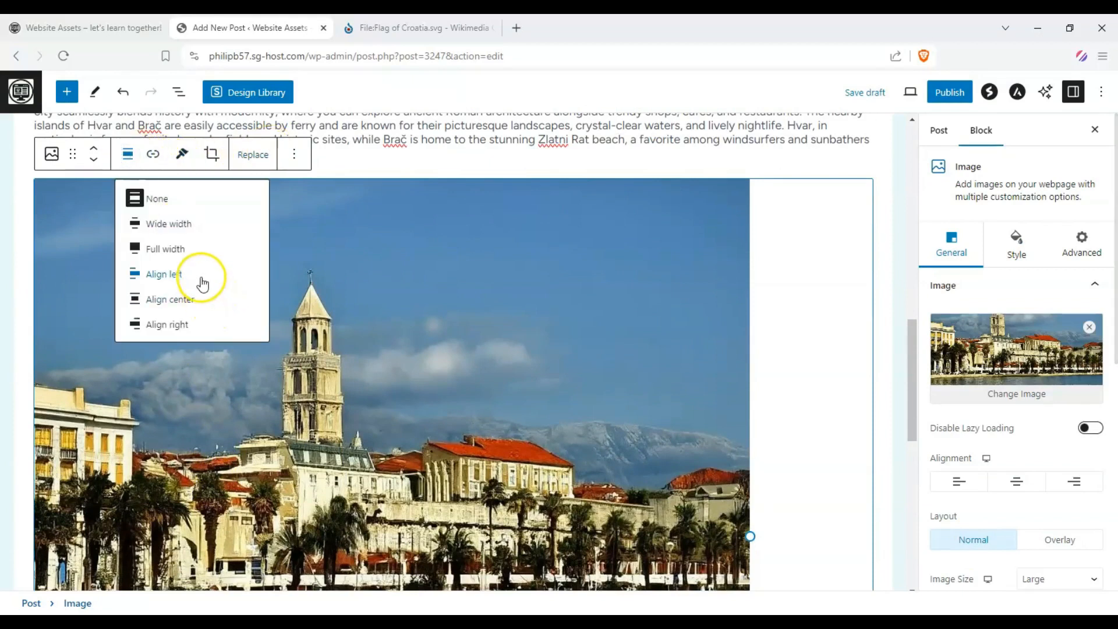
{"action": "left_click", "coordinate": [202, 298]}
{"action": "scroll", "coordinate": [559, 421], "scroll_direction": "down", "scroll_amount": 6}
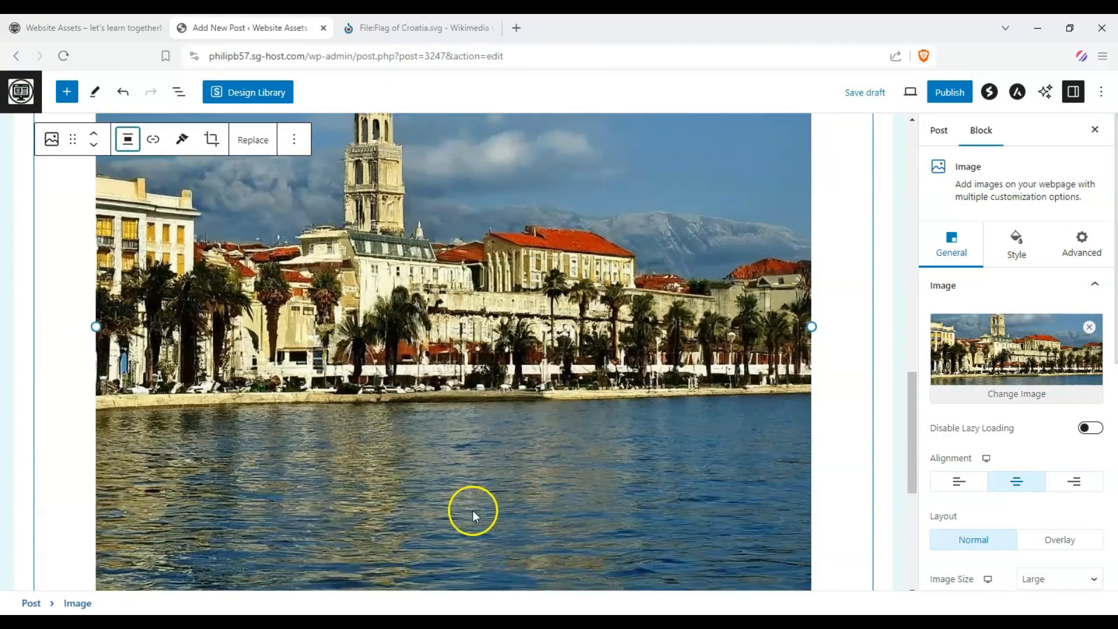
{"action": "left_click_drag", "start_coordinate": [454, 544], "coordinate": [413, 207]}
{"action": "scroll", "coordinate": [406, 273], "scroll_direction": "up", "scroll_amount": 5}
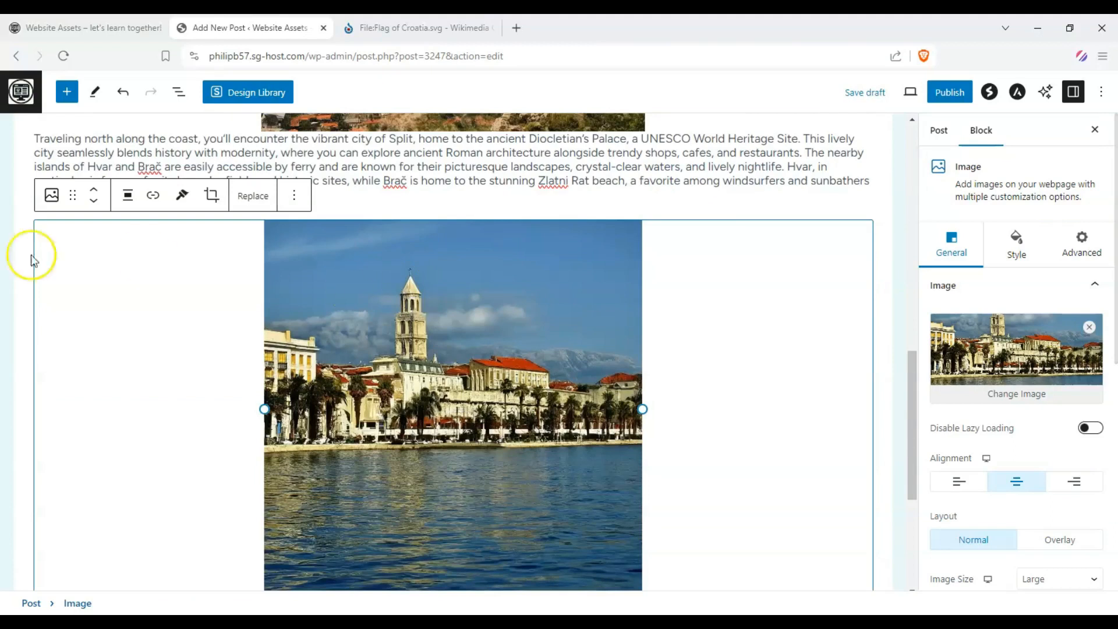
{"action": "left_click", "coordinate": [26, 275]}
{"action": "scroll", "coordinate": [325, 253], "scroll_direction": "up", "scroll_amount": 3}
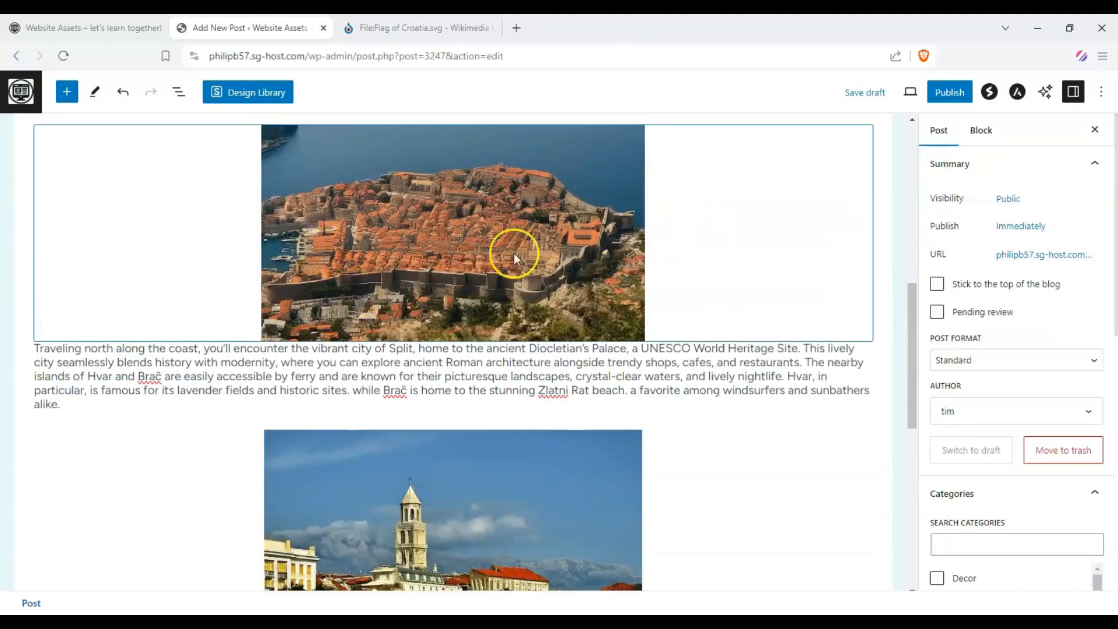
Add a Container block with three equal columns below the "For those interested" paragraph.
{"action": "scroll", "coordinate": [370, 376], "scroll_direction": "down", "scroll_amount": 6}
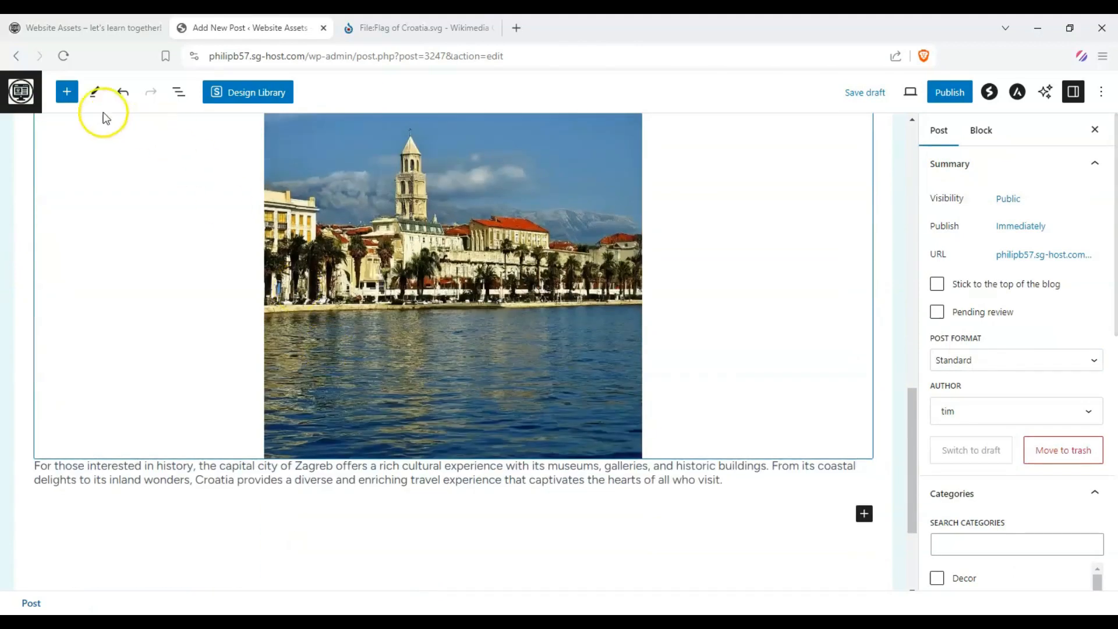
{"action": "left_click", "coordinate": [69, 92]}
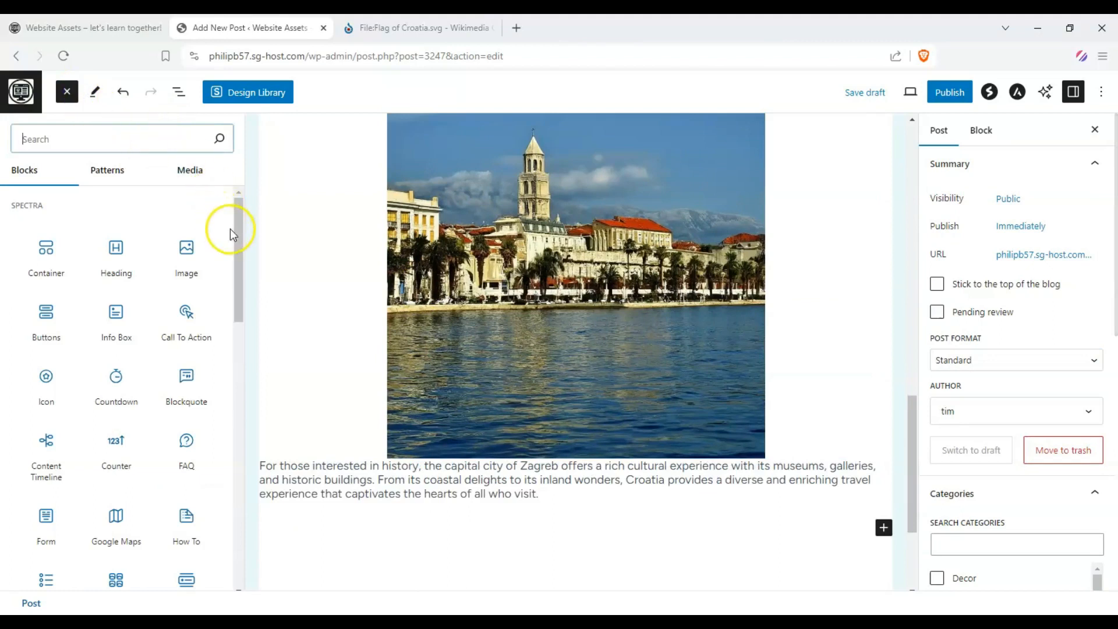
{"action": "left_click_drag", "start_coordinate": [47, 244], "coordinate": [600, 487]}
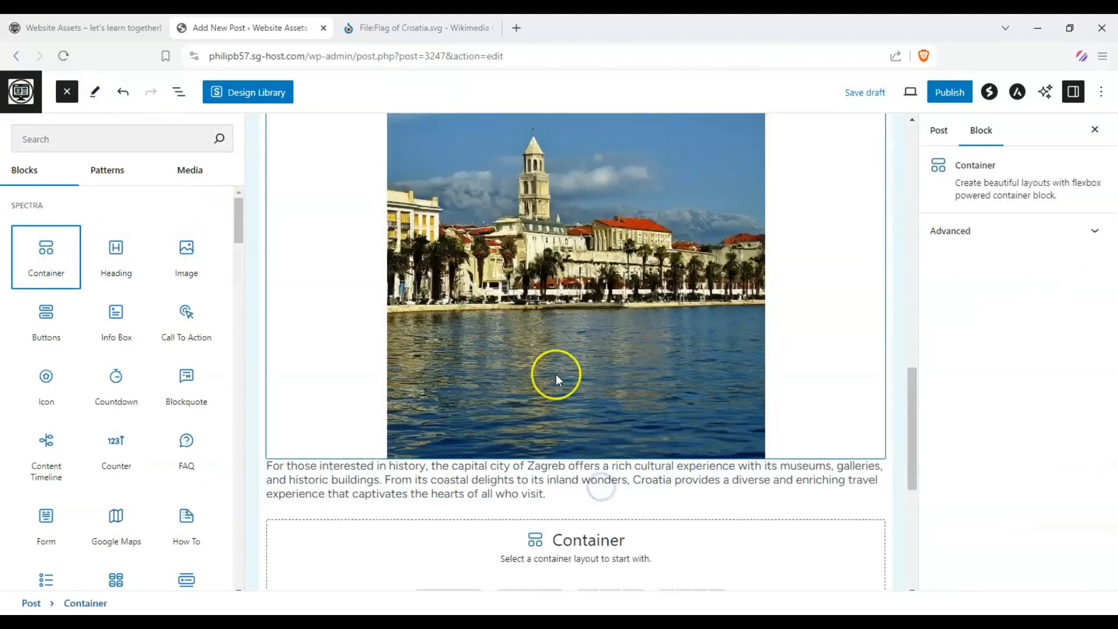
{"action": "scroll", "coordinate": [554, 408], "scroll_direction": "down", "scroll_amount": 1}
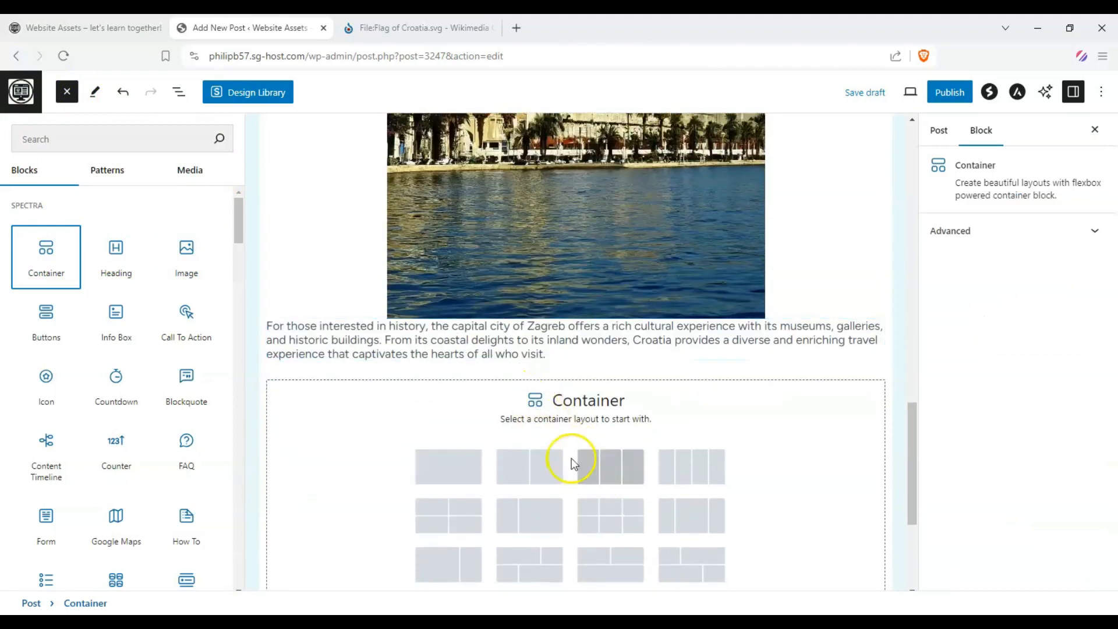
{"action": "left_click", "coordinate": [599, 464]}
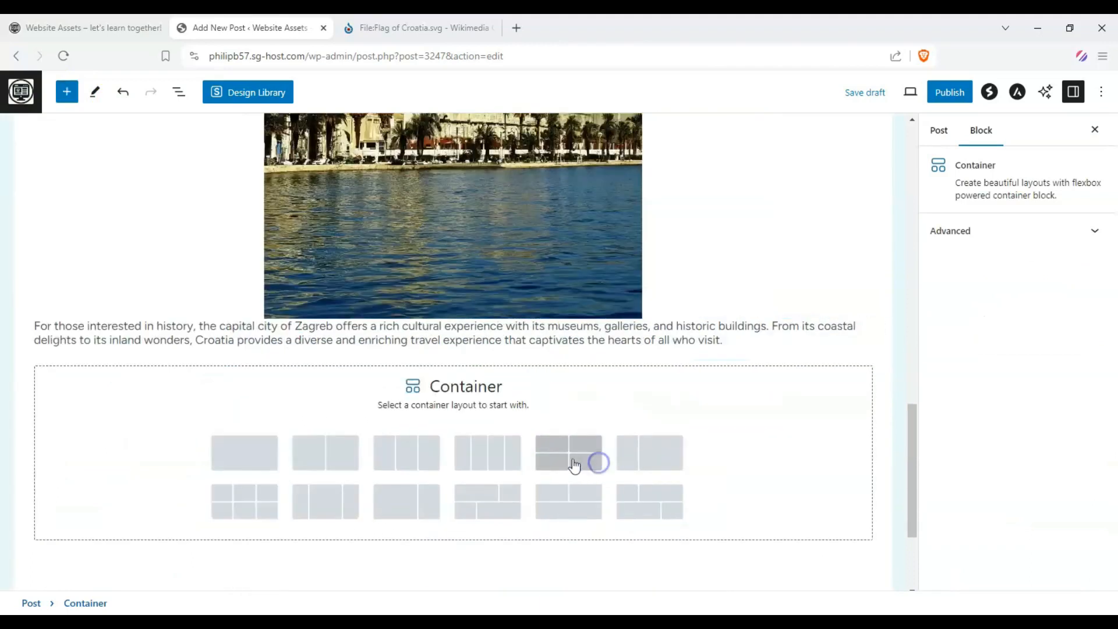
{"action": "left_click", "coordinate": [397, 453]}
Insert an Image block in the container's first column and fill it with hvar.jpg from the media library.
{"action": "left_click", "coordinate": [176, 354]}
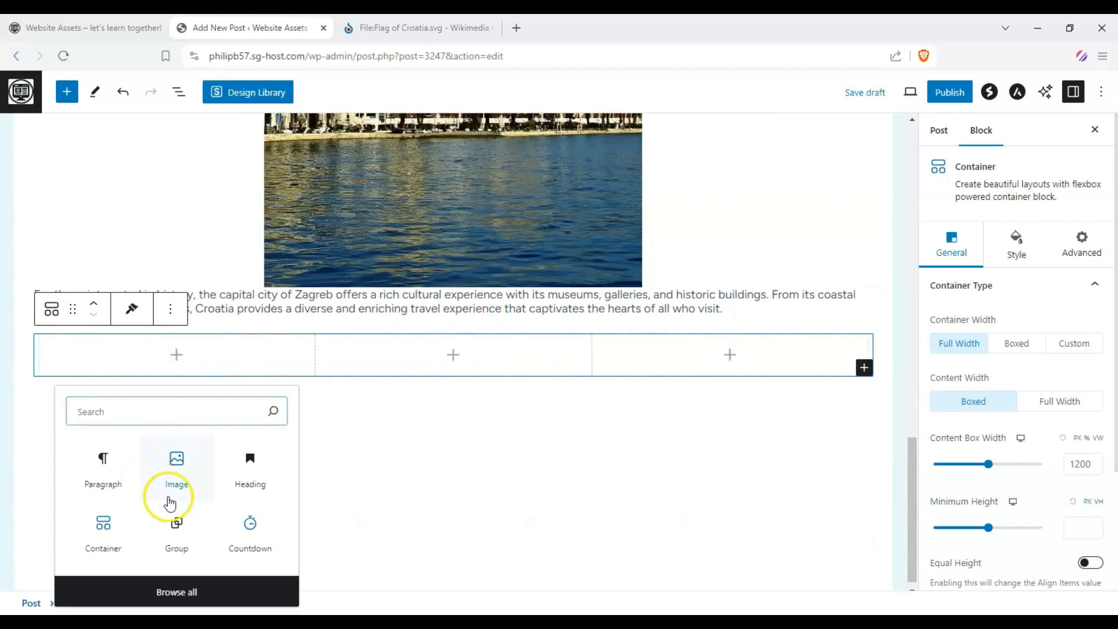
{"action": "left_click", "coordinate": [167, 473]}
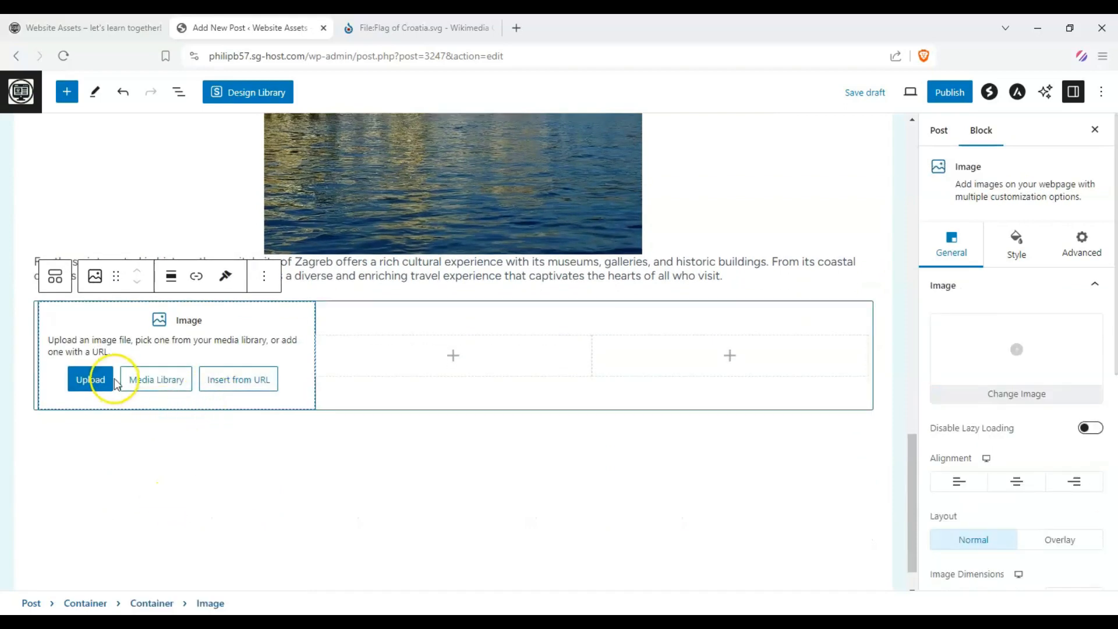
{"action": "left_click", "coordinate": [124, 380]}
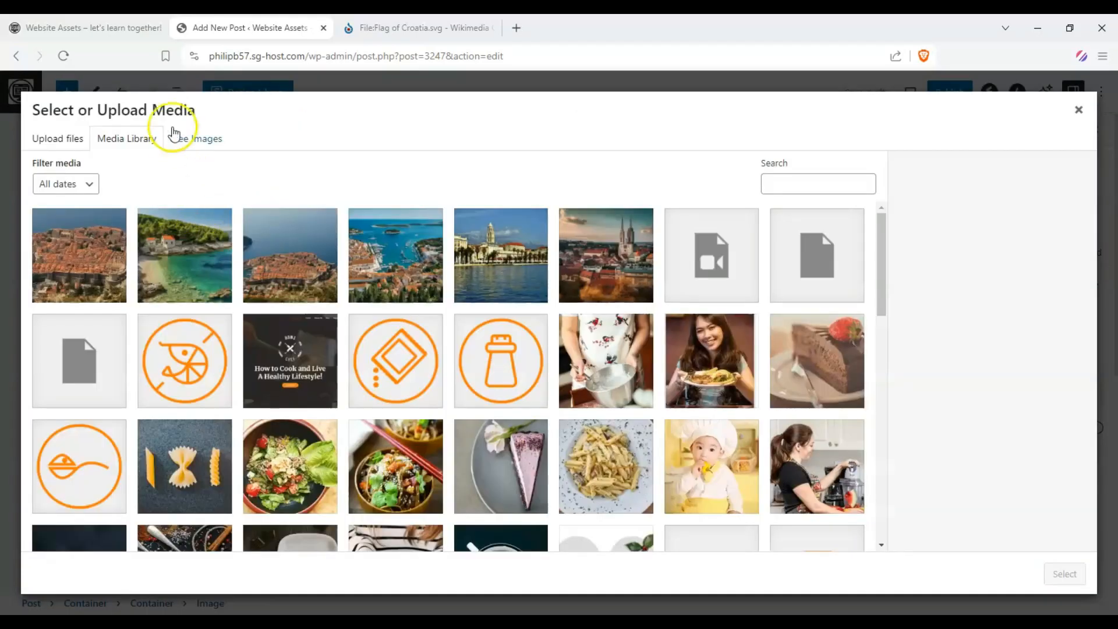
{"action": "left_click", "coordinate": [423, 247]}
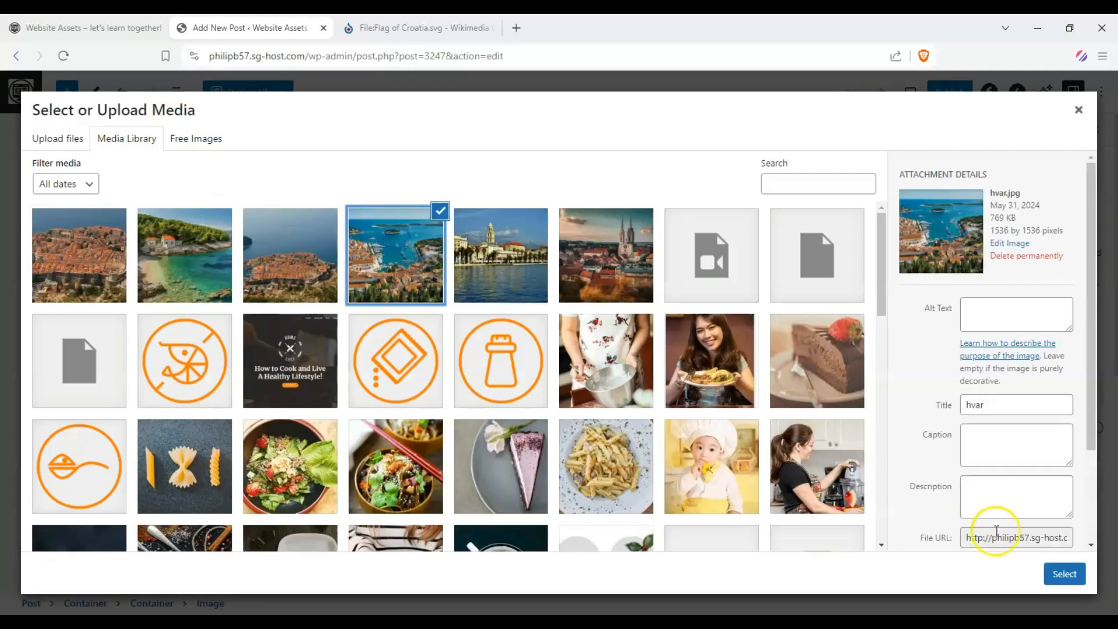
{"action": "left_click", "coordinate": [1065, 574]}
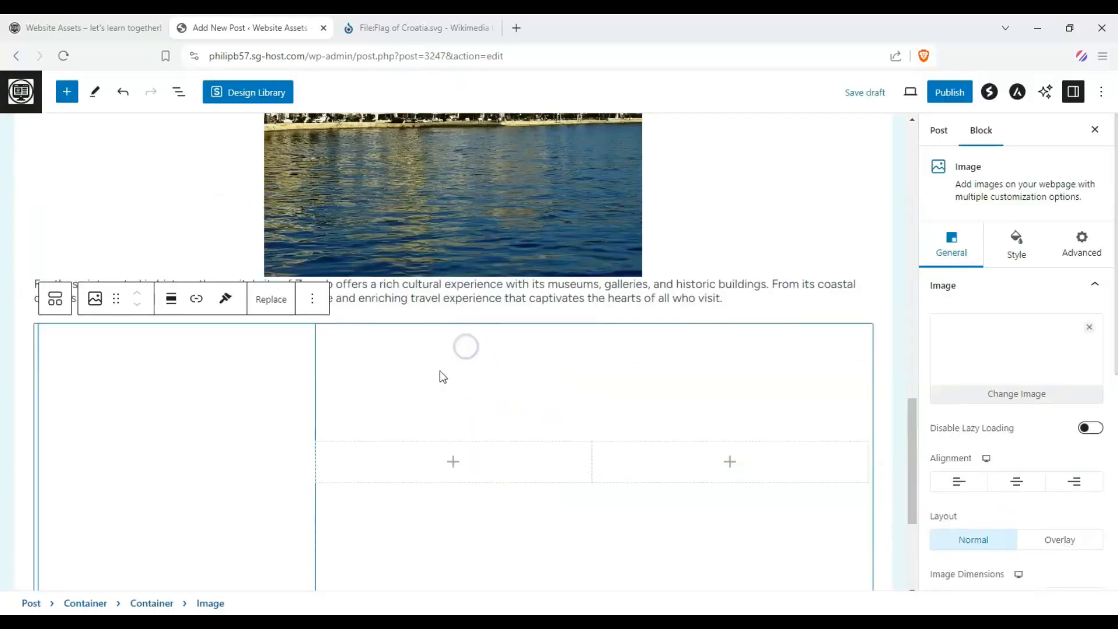
Insert an Image block in the container's second column and fill it with zagreb.jpg from the media library.
{"action": "left_click", "coordinate": [453, 462]}
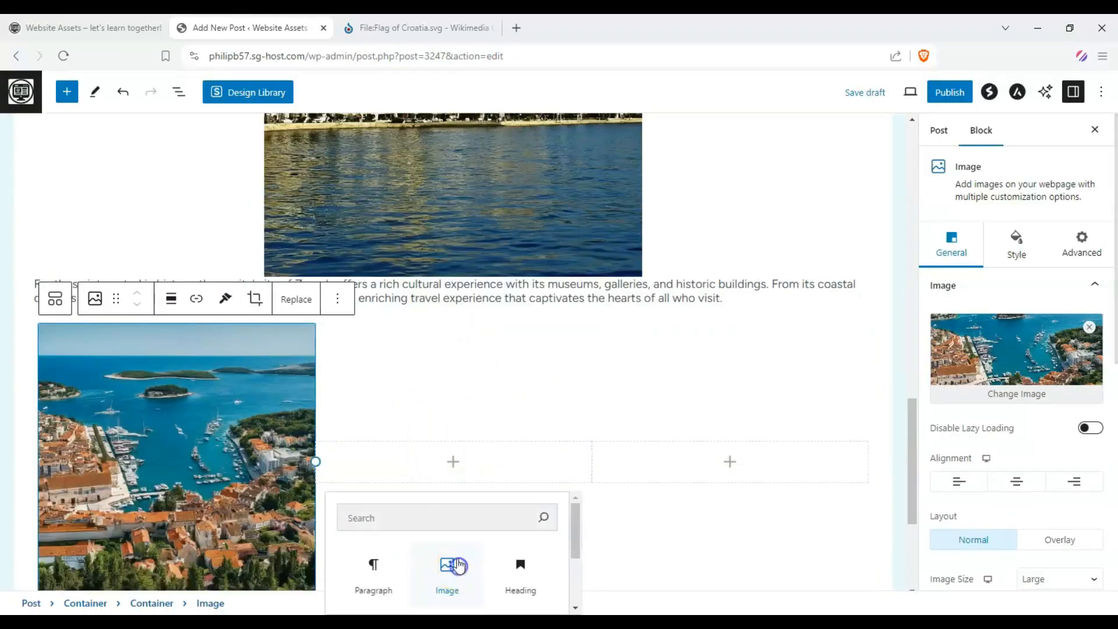
{"action": "left_click", "coordinate": [449, 567]}
{"action": "scroll", "coordinate": [449, 470], "scroll_direction": "down", "scroll_amount": 2}
{"action": "left_click", "coordinate": [423, 385]}
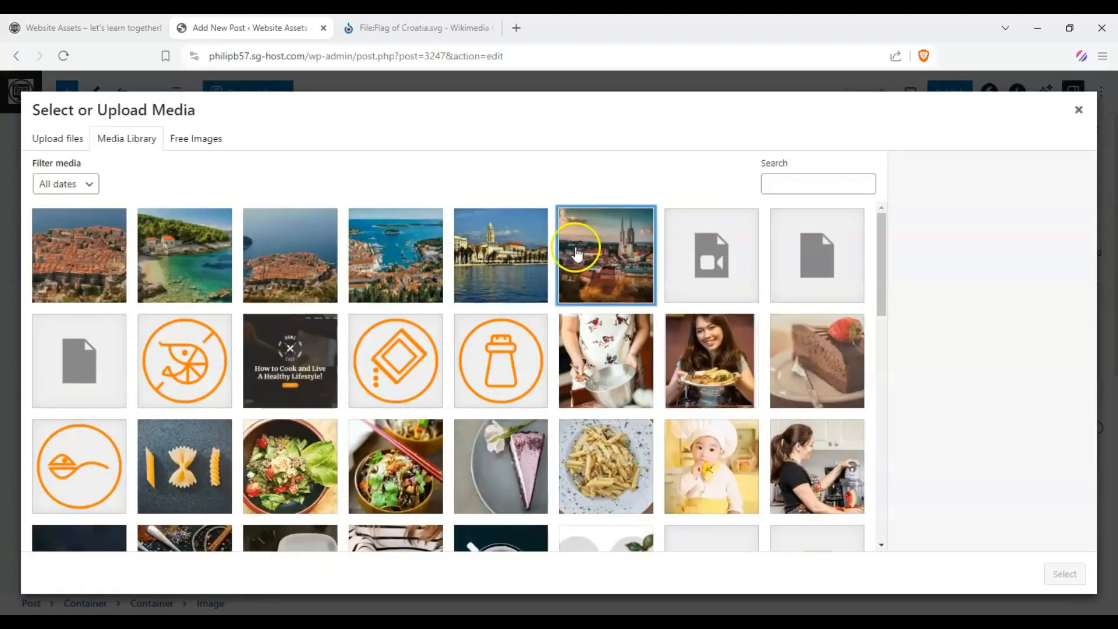
{"action": "left_click", "coordinate": [577, 251]}
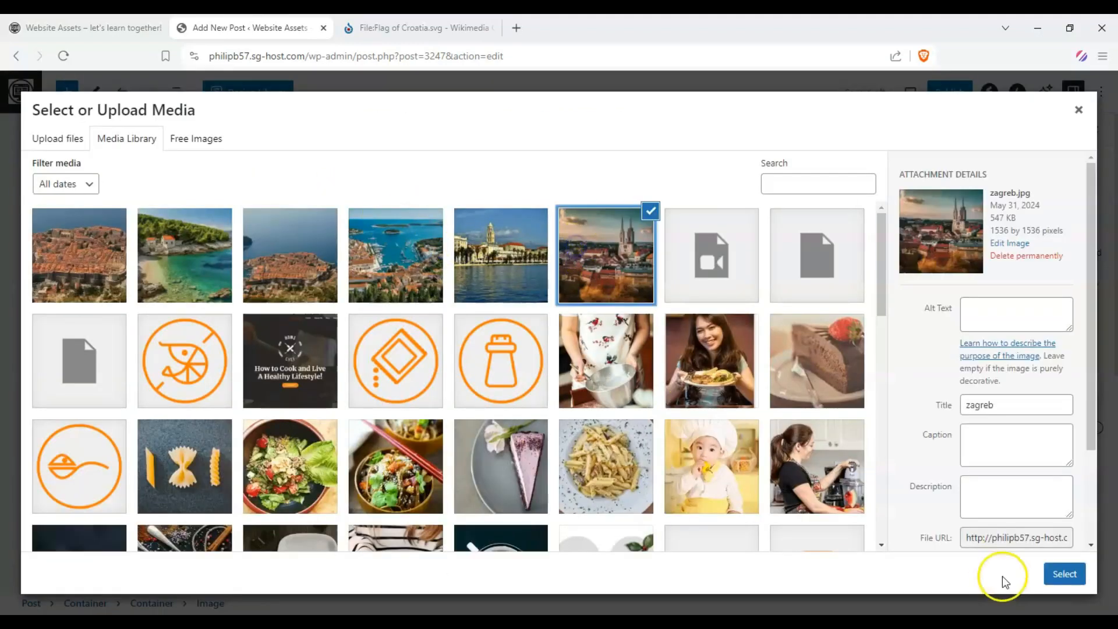
{"action": "left_click", "coordinate": [1064, 574]}
Insert an Image block in the container's third column and fill it with brac.jpg from the media library.
{"action": "left_click", "coordinate": [736, 366]}
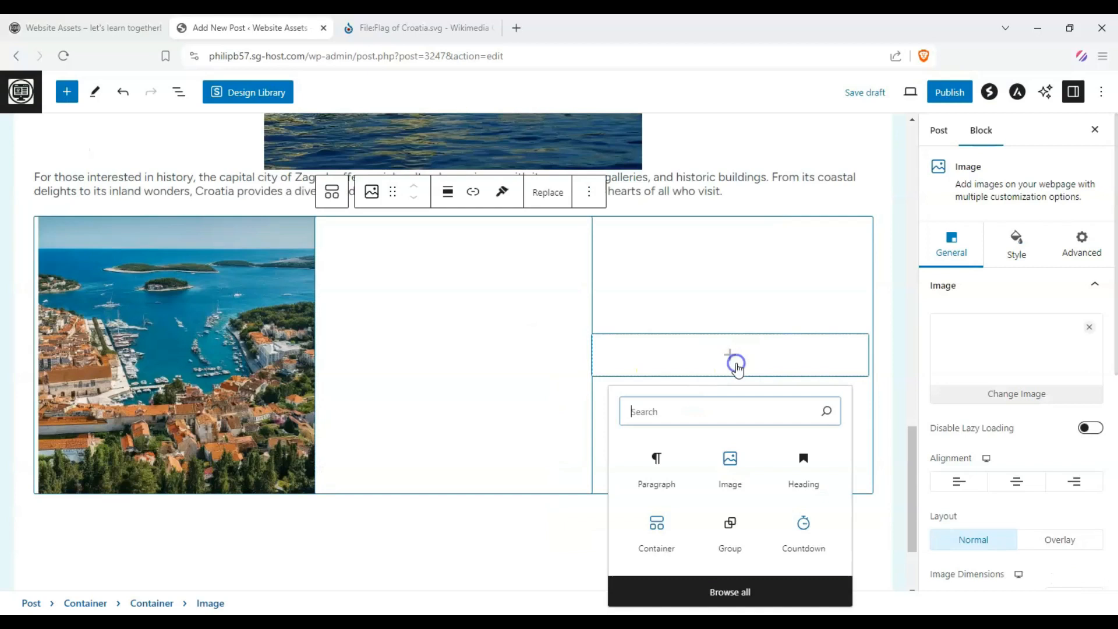
{"action": "left_click", "coordinate": [740, 473]}
{"action": "left_click", "coordinate": [710, 380]}
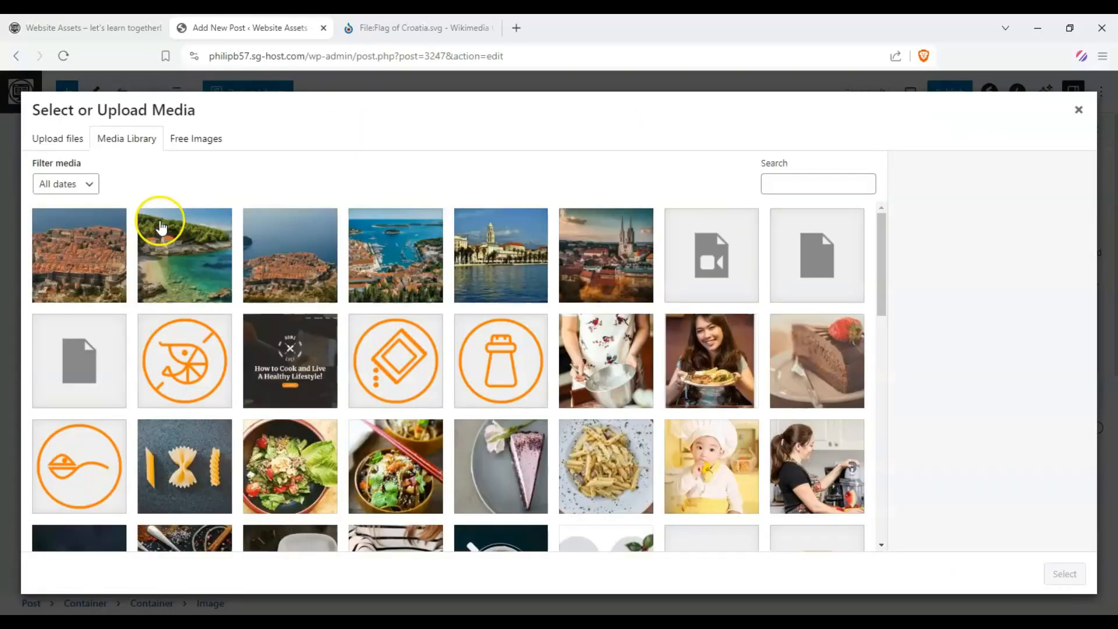
{"action": "left_click", "coordinate": [160, 229]}
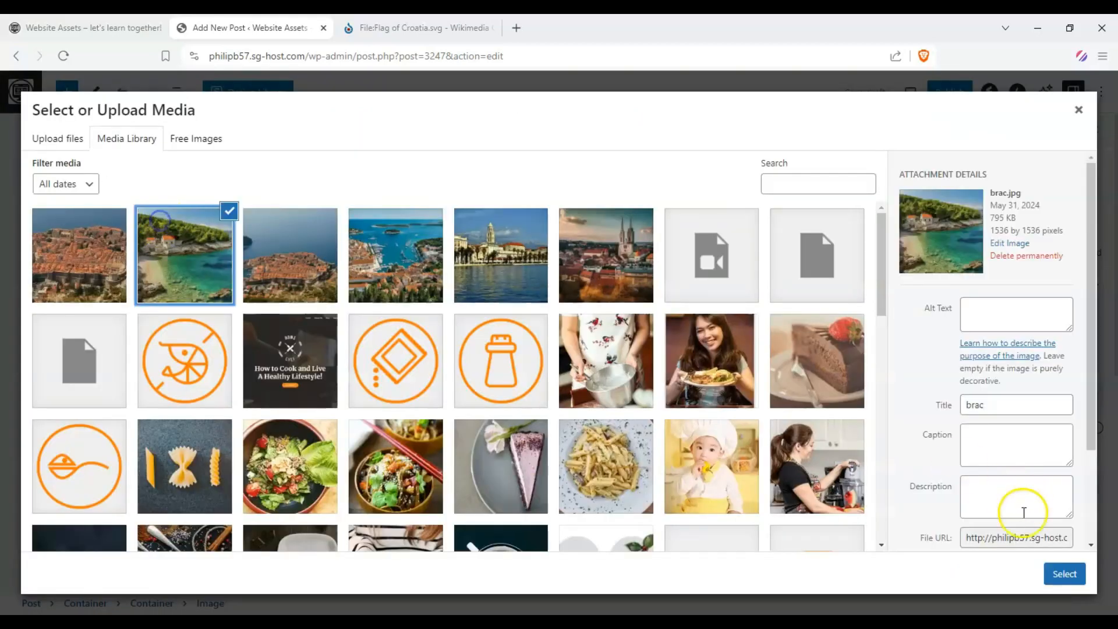
{"action": "left_click", "coordinate": [1064, 574]}
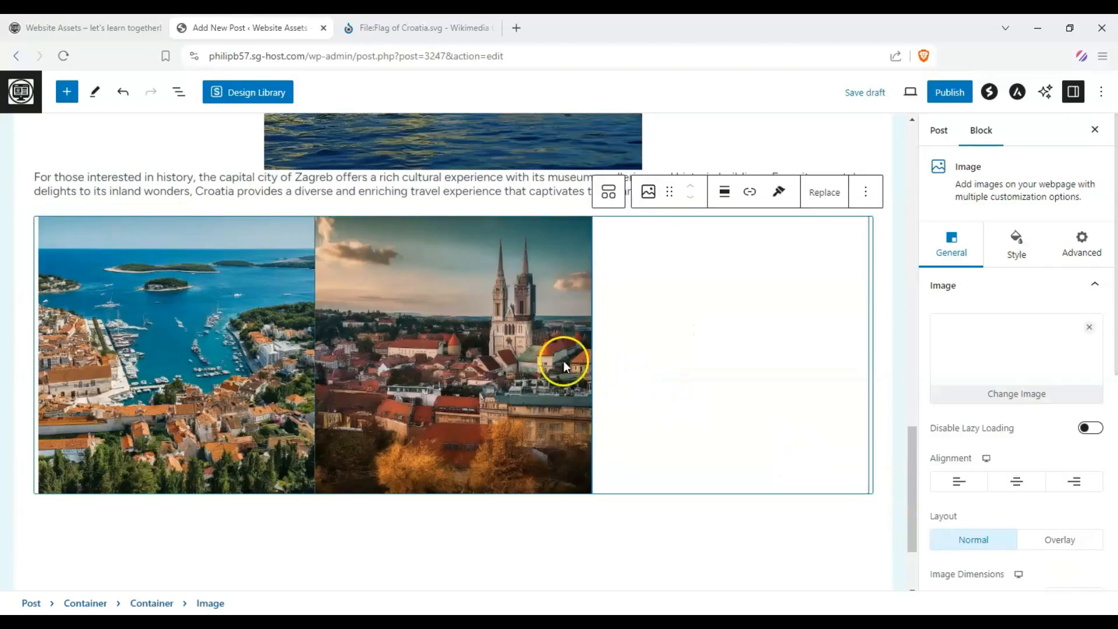
Move the three-column image container above the Split waterfront image, directly after the "Traveling north" paragraph.
{"action": "scroll", "coordinate": [394, 271], "scroll_direction": "up", "scroll_amount": 10}
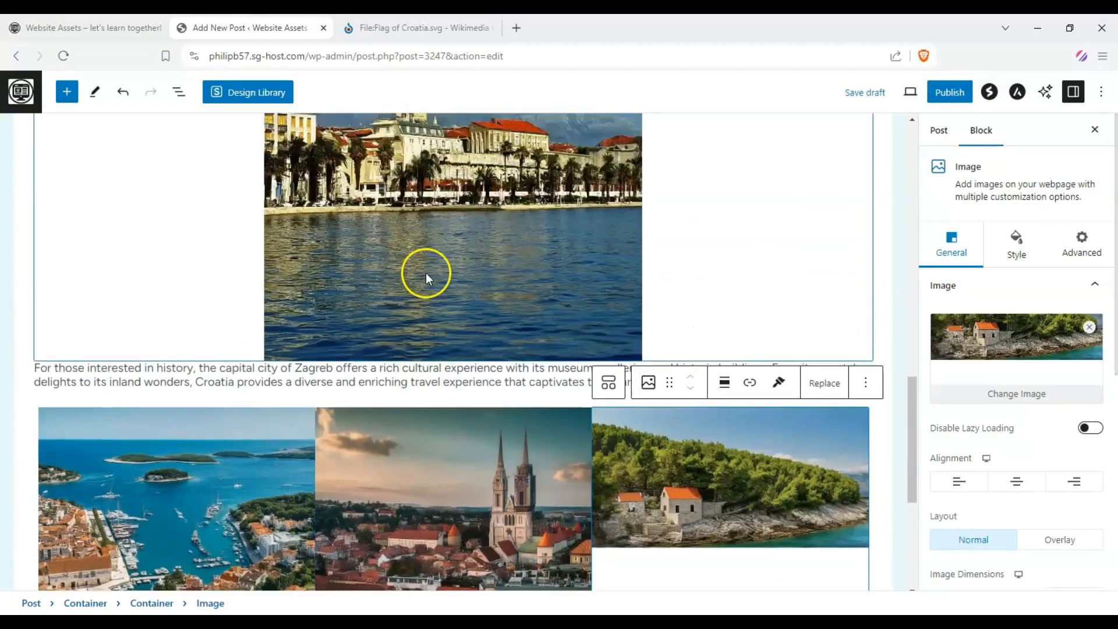
{"action": "scroll", "coordinate": [408, 282], "scroll_direction": "down", "scroll_amount": 5}
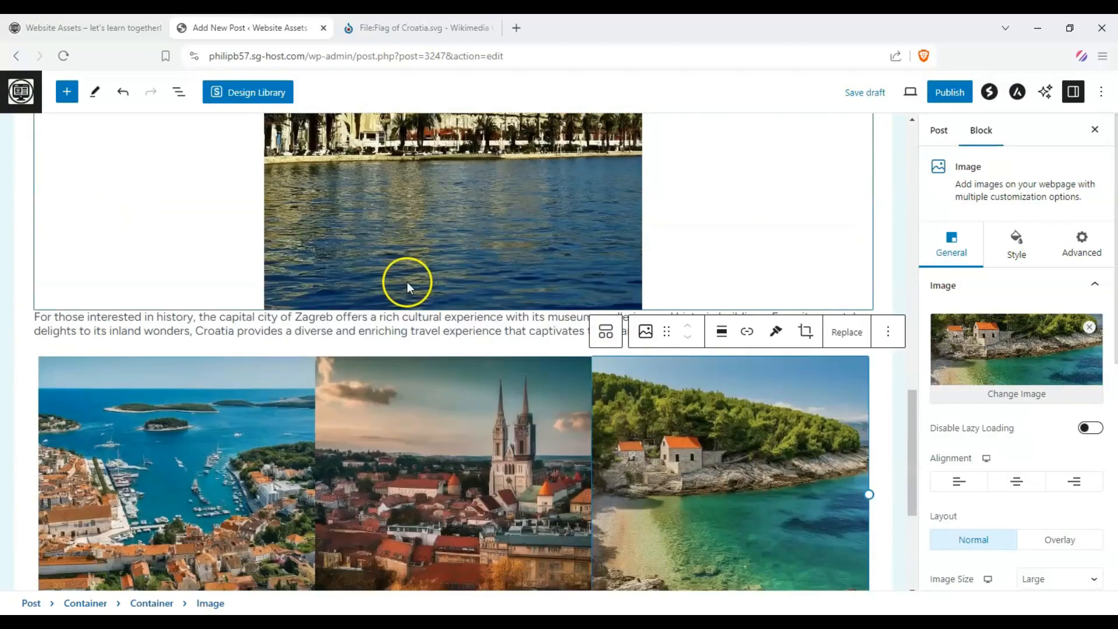
{"action": "scroll", "coordinate": [287, 383], "scroll_direction": "down", "scroll_amount": 2}
{"action": "scroll", "coordinate": [408, 495], "scroll_direction": "up", "scroll_amount": 8}
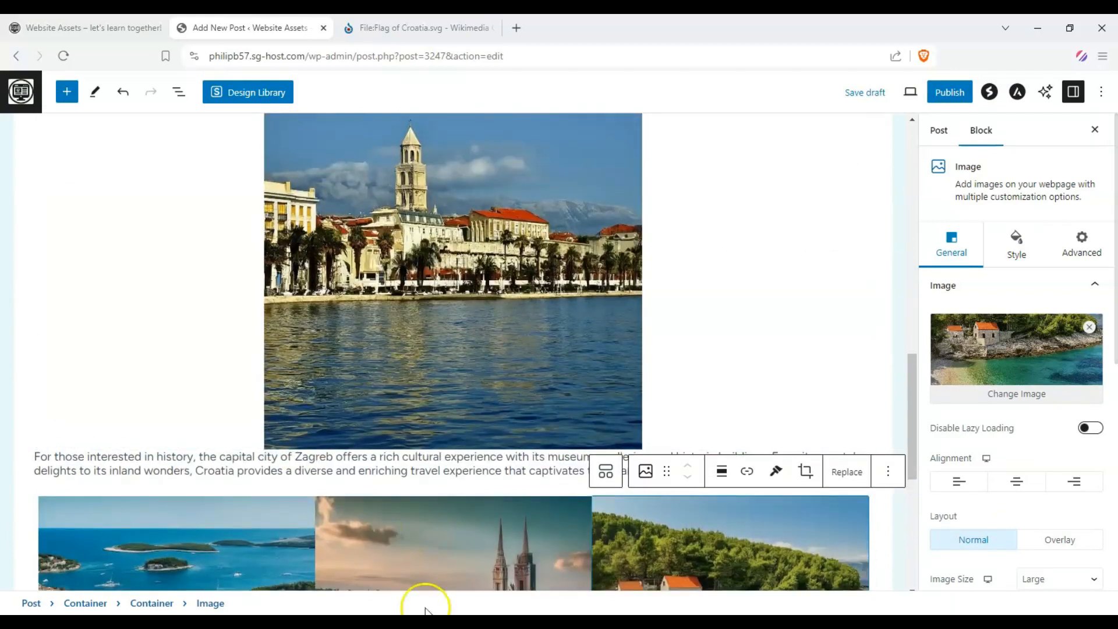
{"action": "scroll", "coordinate": [456, 540], "scroll_direction": "down", "scroll_amount": 5}
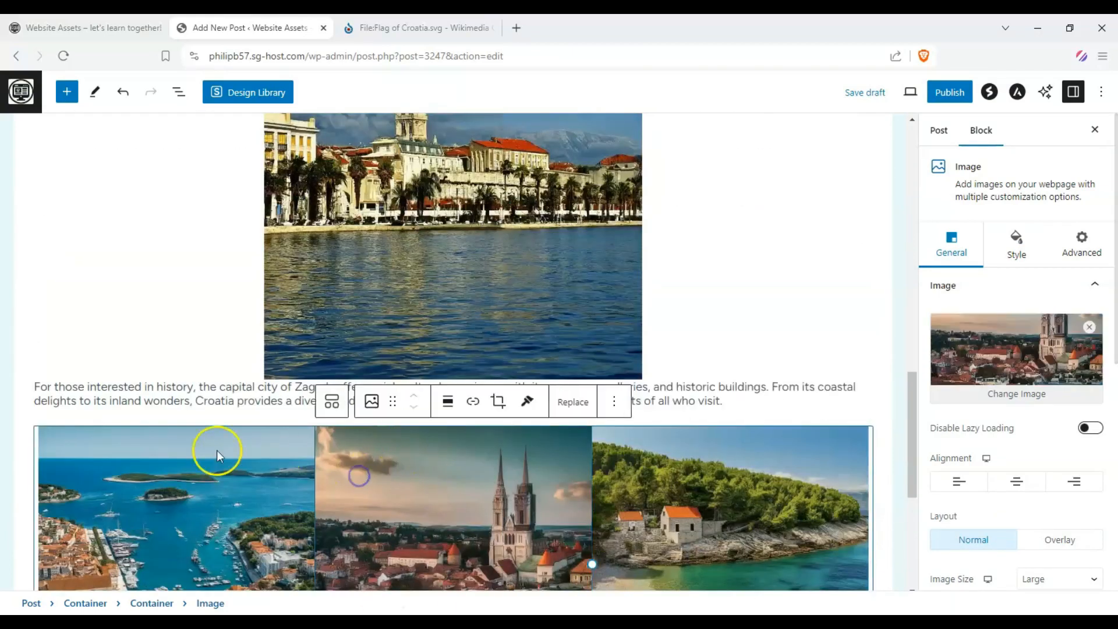
{"action": "left_click", "coordinate": [32, 442]}
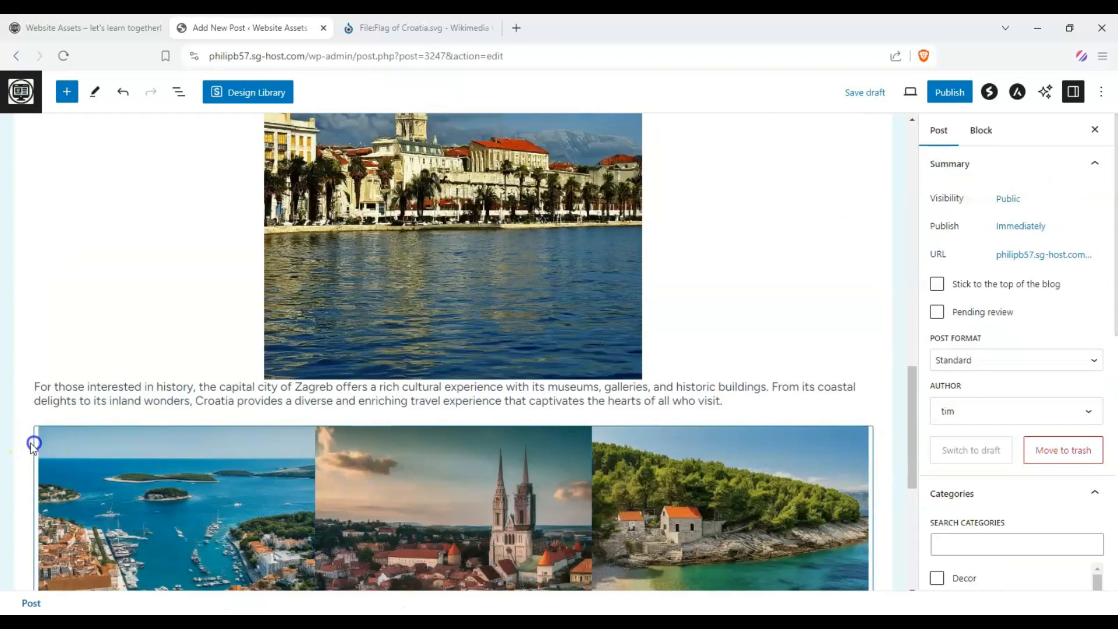
{"action": "left_click", "coordinate": [32, 443]}
{"action": "left_click_drag", "start_coordinate": [68, 398], "coordinate": [236, 357]}
Move the Split image below the "For those interested" paragraph and shrink it to about a third of the content width.
{"action": "scroll", "coordinate": [251, 361], "scroll_direction": "down", "scroll_amount": 15}
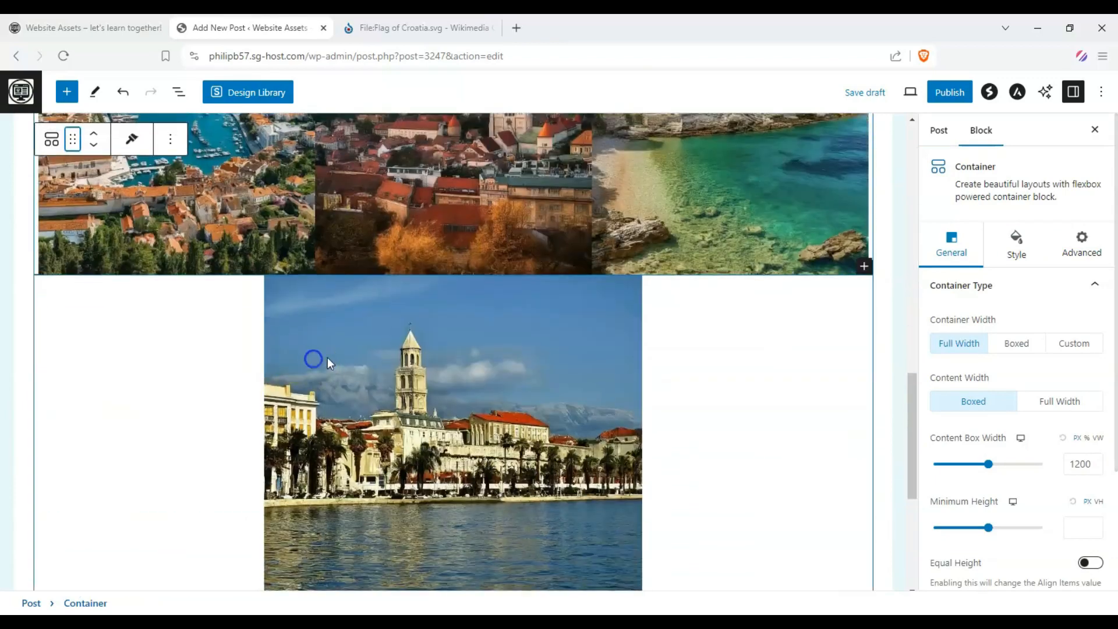
{"action": "left_click", "coordinate": [285, 236]}
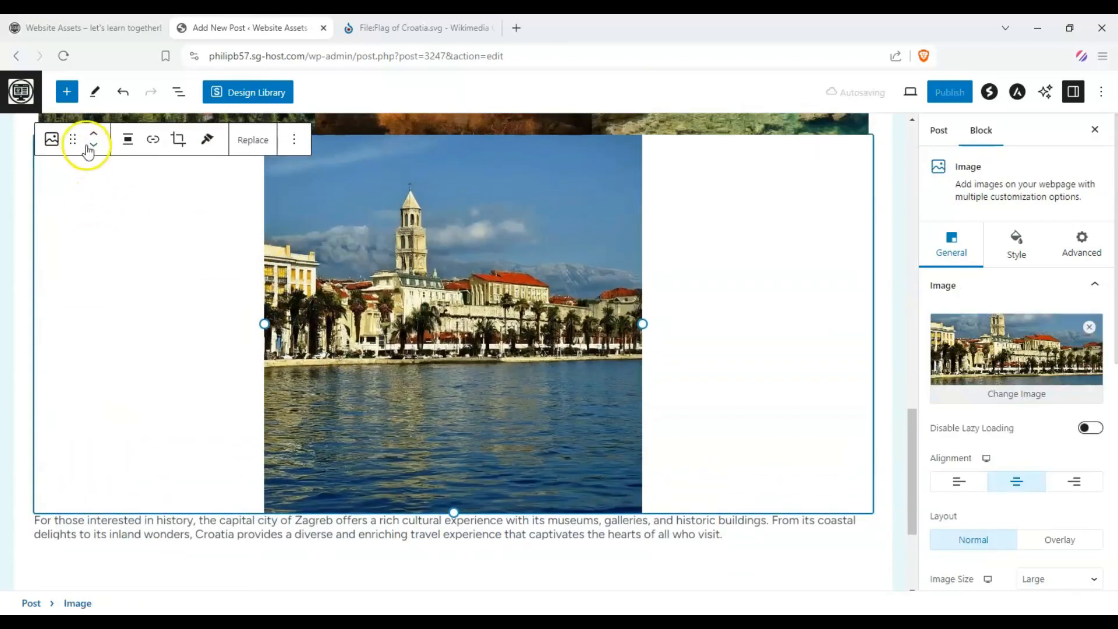
{"action": "left_click", "coordinate": [93, 145]}
{"action": "scroll", "coordinate": [224, 309], "scroll_direction": "up", "scroll_amount": 3}
{"action": "scroll", "coordinate": [230, 332], "scroll_direction": "down", "scroll_amount": 4}
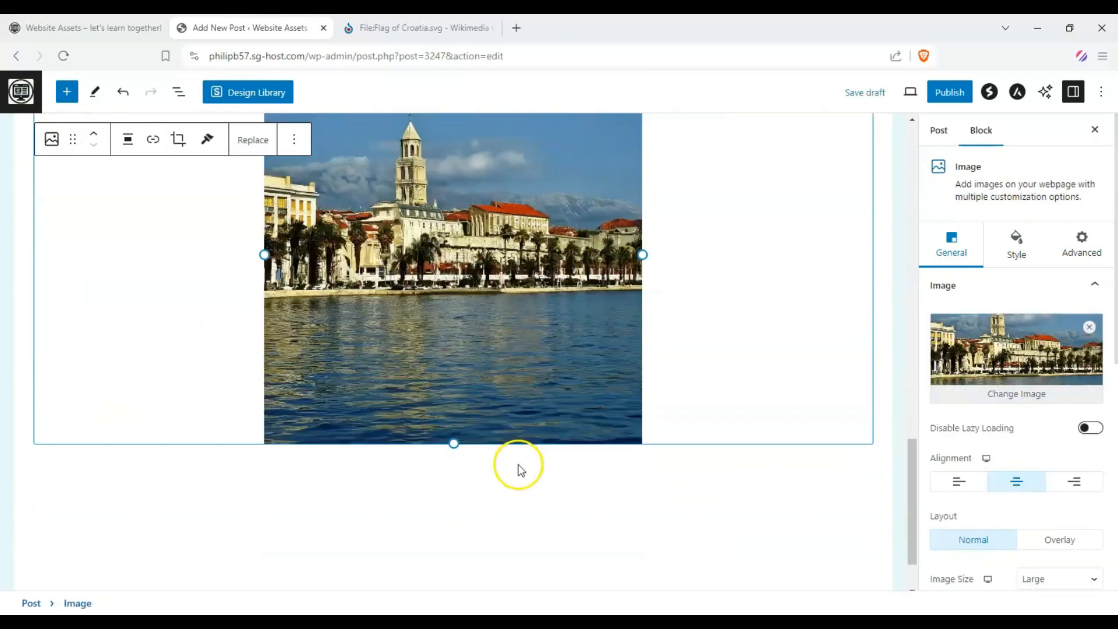
{"action": "left_click_drag", "start_coordinate": [455, 444], "coordinate": [456, 343]}
{"action": "scroll", "coordinate": [262, 405], "scroll_direction": "up", "scroll_amount": 7}
{"action": "scroll", "coordinate": [5, 344], "scroll_direction": "down", "scroll_amount": 4}
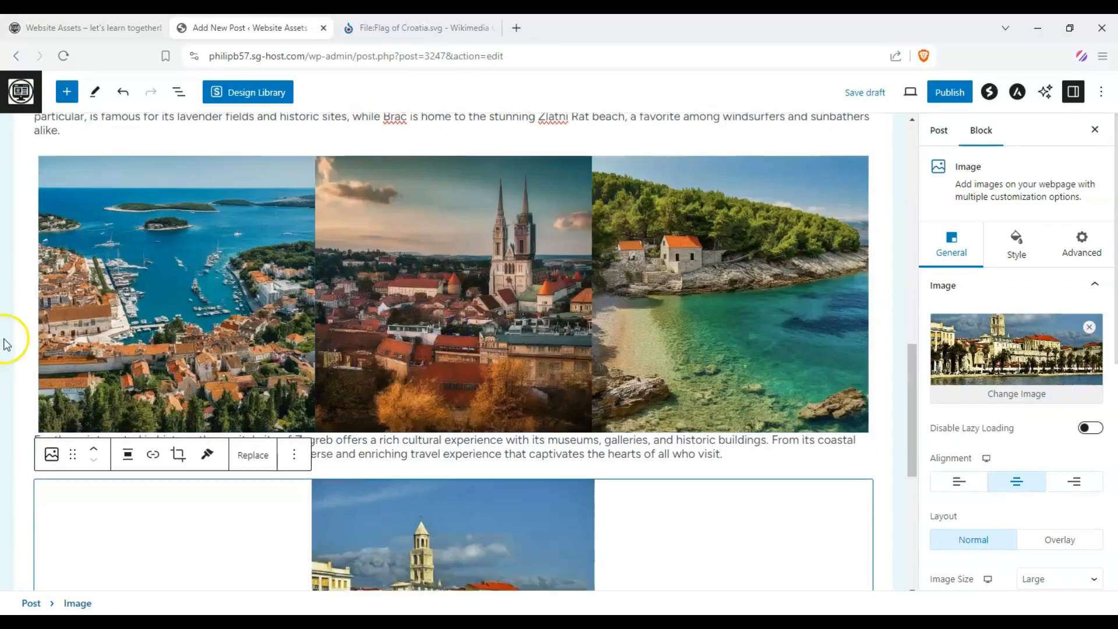
Crop the Split image to a 16:9 landscape ratio with the bell tower and waterfront buildings framed in the crop area.
{"action": "left_click", "coordinate": [129, 269]}
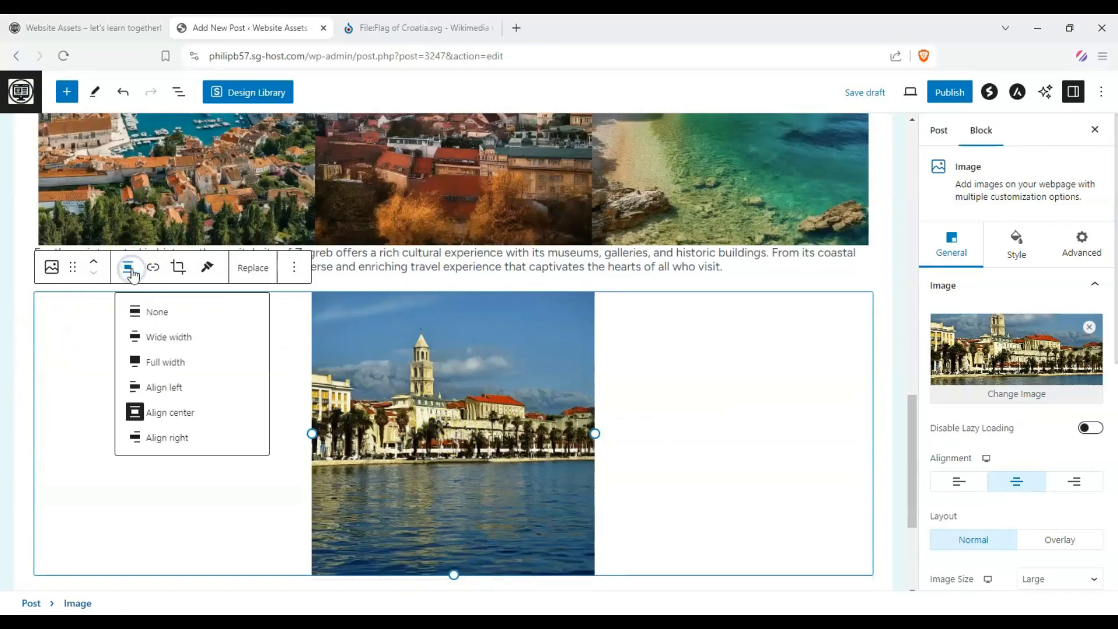
{"action": "left_click", "coordinate": [172, 269]}
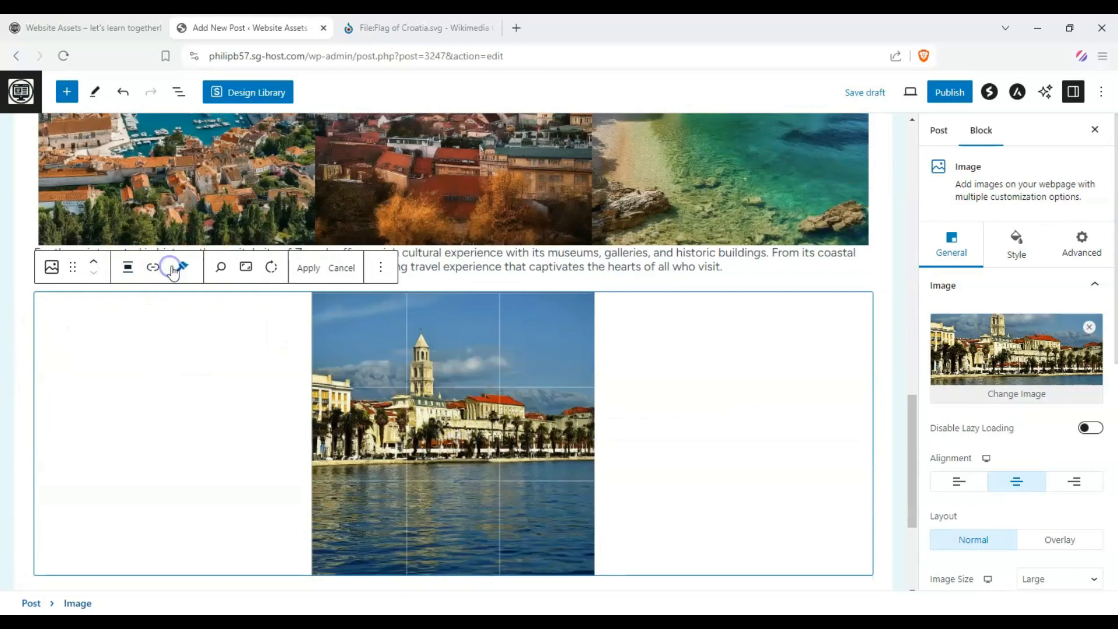
{"action": "left_click", "coordinate": [246, 267]}
{"action": "left_click", "coordinate": [286, 398]}
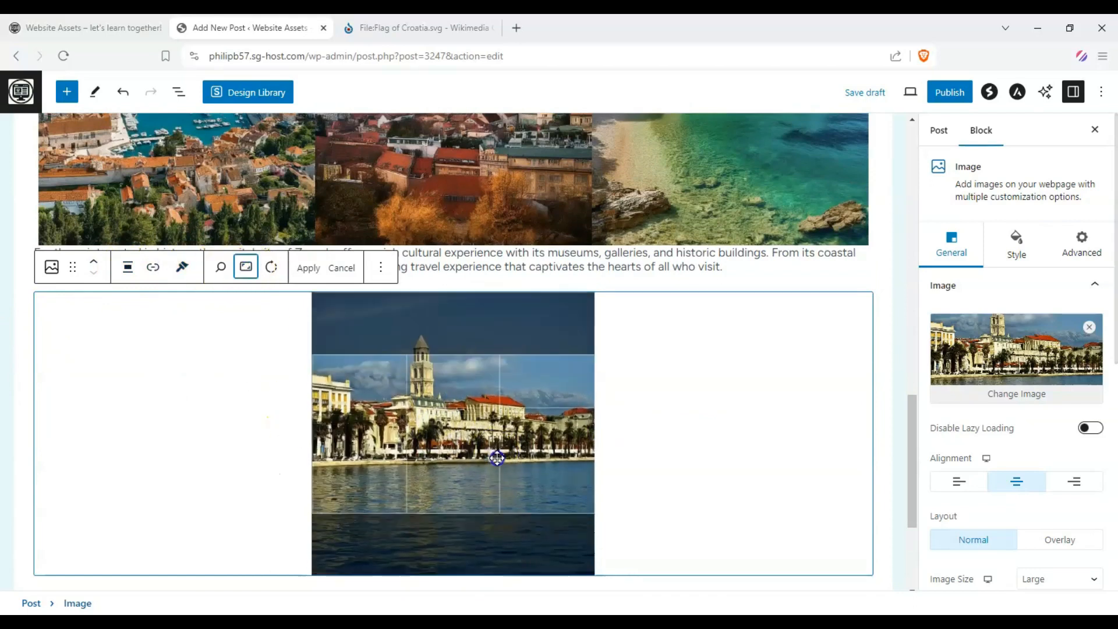
{"action": "left_click_drag", "start_coordinate": [497, 459], "coordinate": [497, 501]}
{"action": "left_click", "coordinate": [305, 271]}
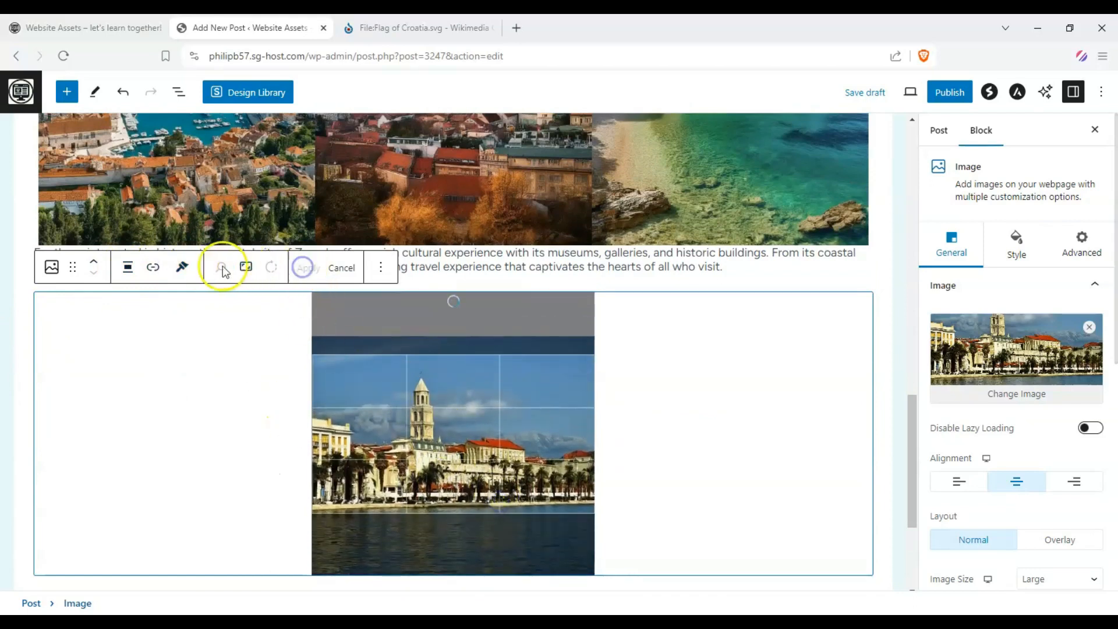
Try the wide width alignment on the Split image, then set it to full width.
{"action": "left_click", "coordinate": [128, 267]}
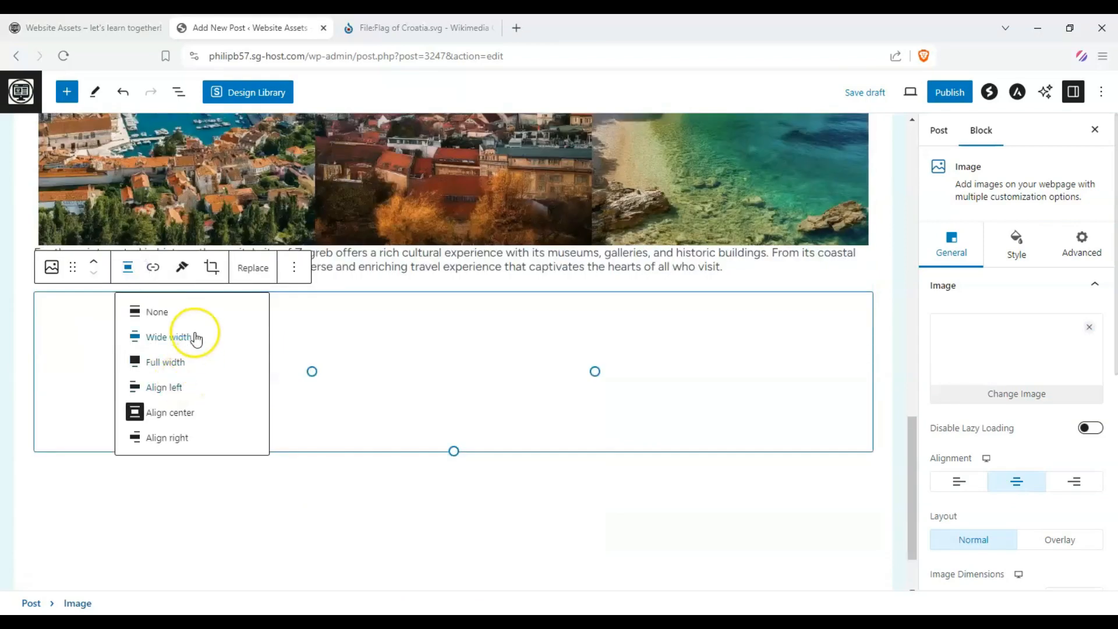
{"action": "left_click", "coordinate": [196, 338]}
{"action": "left_click", "coordinate": [119, 268]}
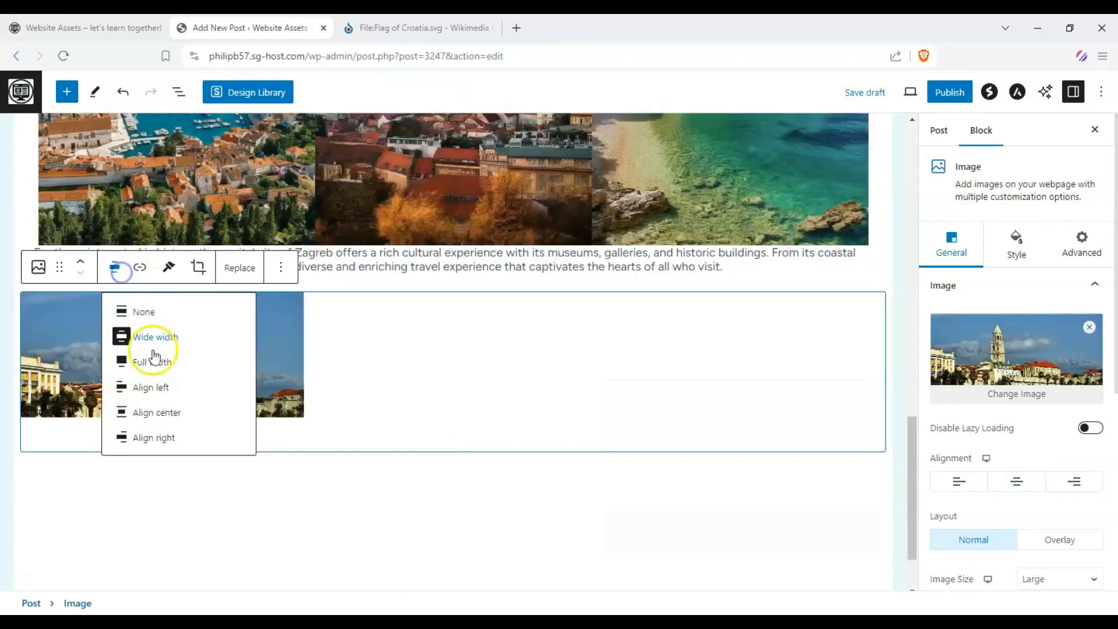
{"action": "left_click", "coordinate": [172, 361]}
{"action": "scroll", "coordinate": [176, 350], "scroll_direction": "down", "scroll_amount": 5}
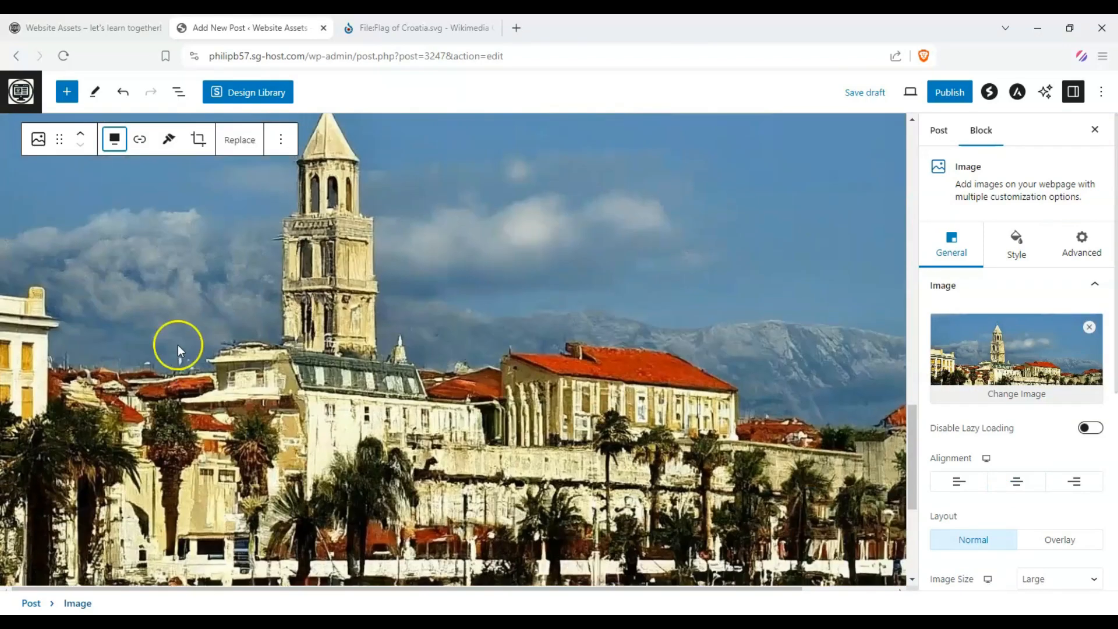
{"action": "scroll", "coordinate": [411, 334], "scroll_direction": "up", "scroll_amount": 12}
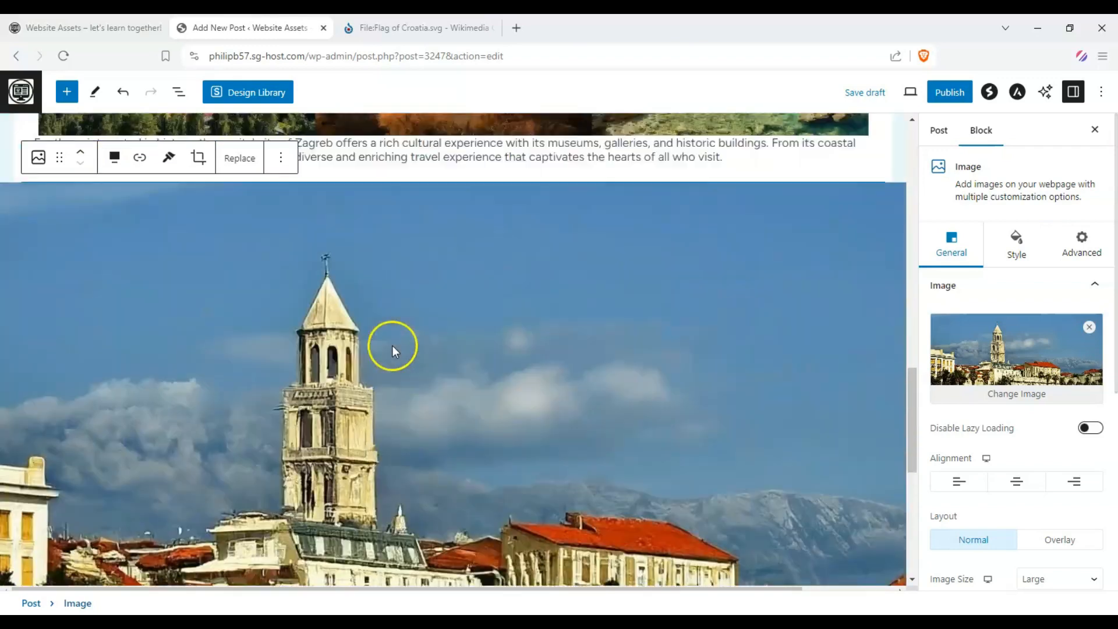
Deselect the image and look through the post's summary, category and tag settings.
{"action": "scroll", "coordinate": [330, 358], "scroll_direction": "up", "scroll_amount": 15}
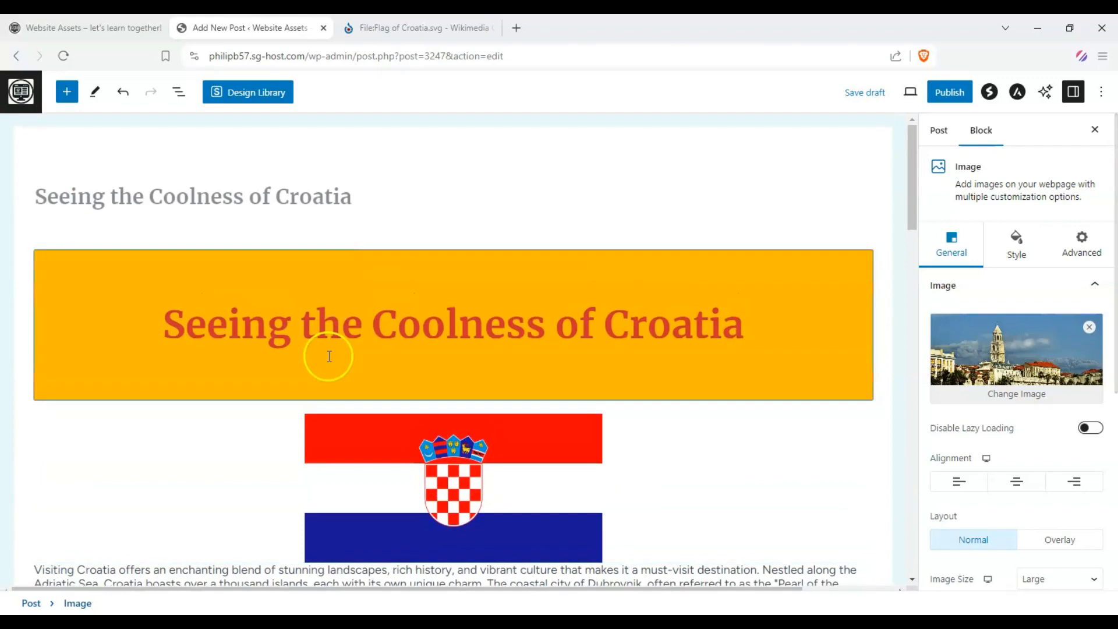
{"action": "left_click", "coordinate": [771, 231]}
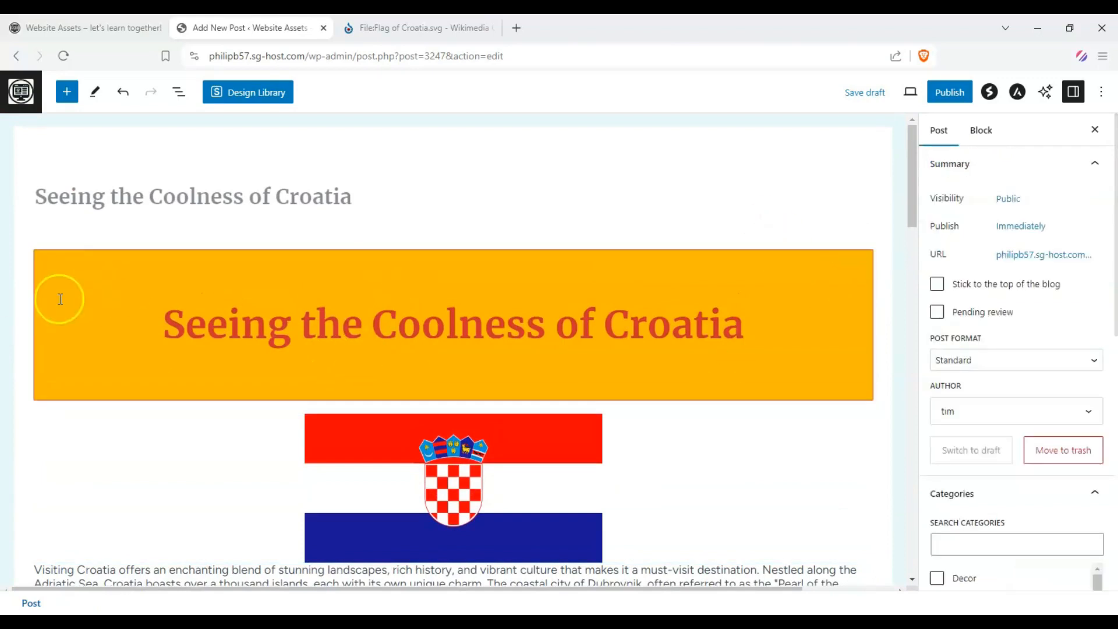
{"action": "scroll", "coordinate": [1040, 287], "scroll_direction": "down", "scroll_amount": 6}
{"action": "scroll", "coordinate": [1040, 287], "scroll_direction": "down", "scroll_amount": 3}
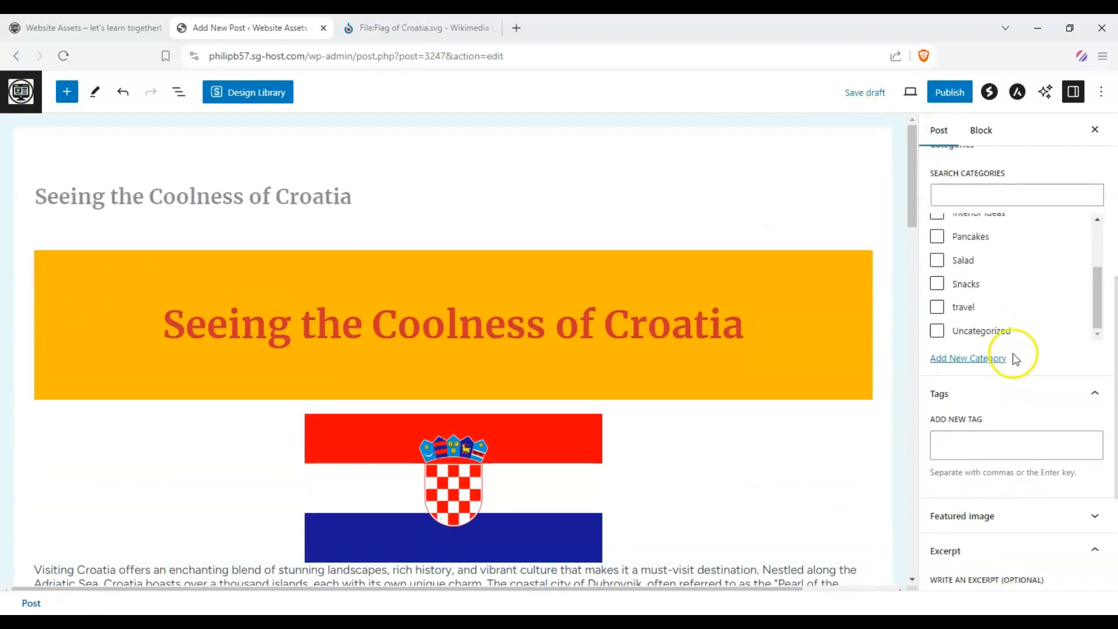
{"action": "scroll", "coordinate": [1012, 353], "scroll_direction": "up", "scroll_amount": 6}
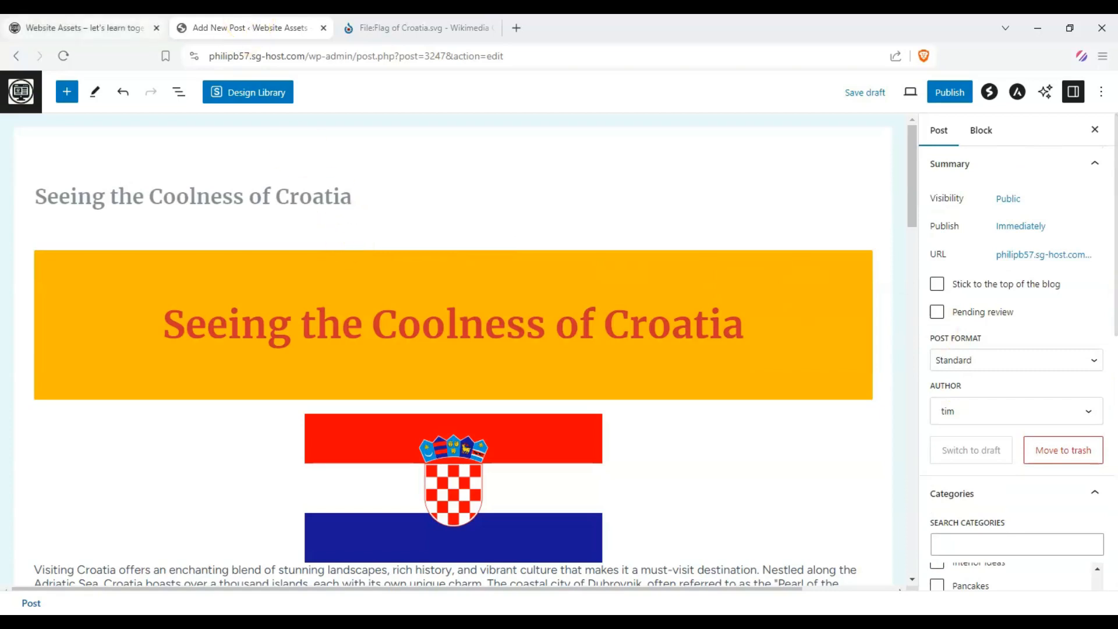
Switch to the website's browser tab, open its Blog page and place that tab after the post editor's tab.
{"action": "left_click", "coordinate": [82, 28]}
{"action": "left_click", "coordinate": [760, 140]}
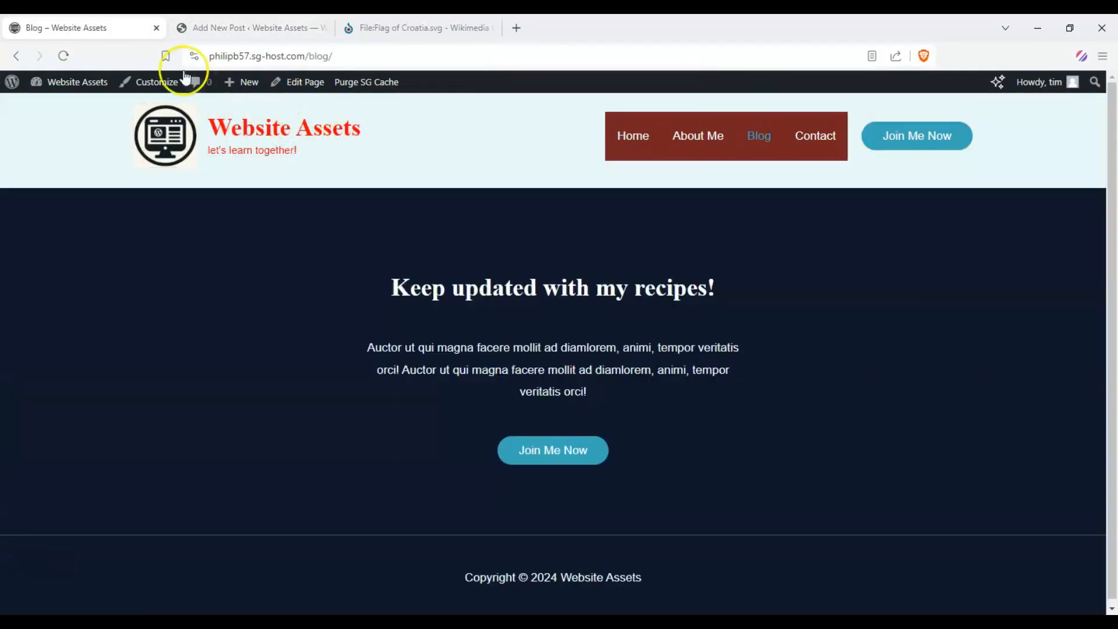
{"action": "left_click_drag", "start_coordinate": [111, 29], "coordinate": [271, 31]}
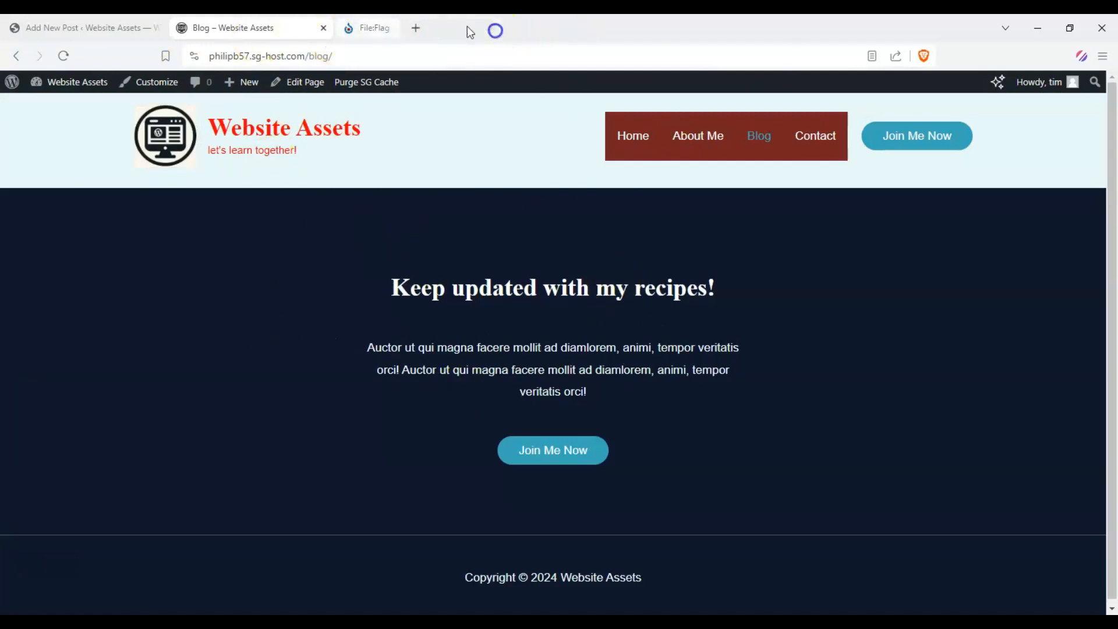
Return to the post editor and delete the Dubrovnik image block below the opening paragraph.
{"action": "left_click", "coordinate": [112, 25]}
{"action": "scroll", "coordinate": [949, 324], "scroll_direction": "down", "scroll_amount": 3}
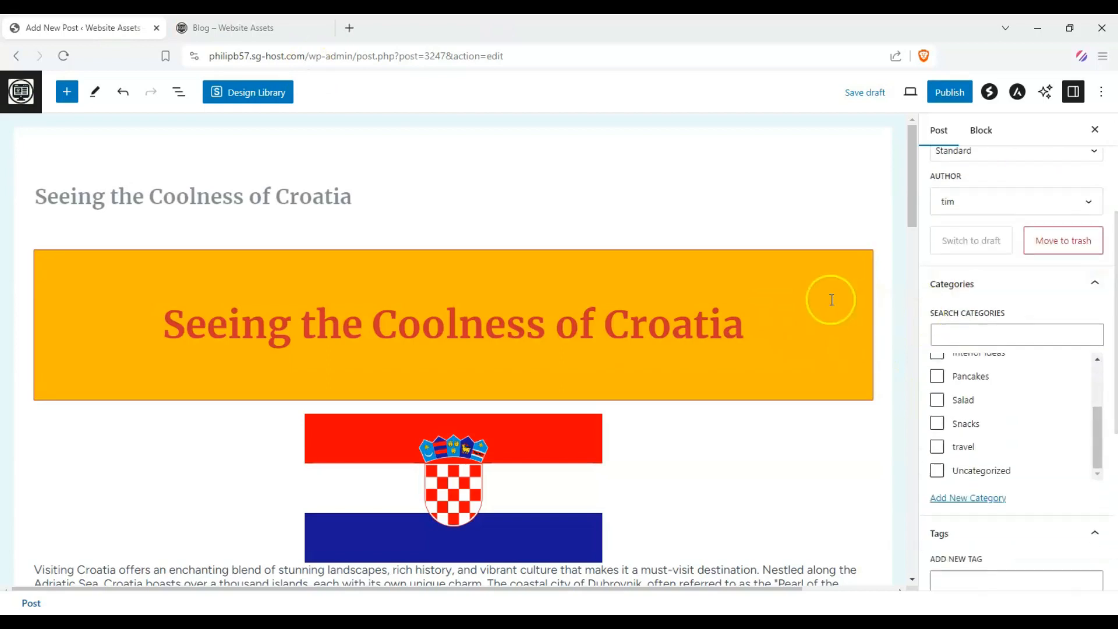
{"action": "scroll", "coordinate": [832, 299], "scroll_direction": "down", "scroll_amount": 8}
{"action": "left_click", "coordinate": [480, 234]}
{"action": "scroll", "coordinate": [475, 286], "scroll_direction": "up", "scroll_amount": 2}
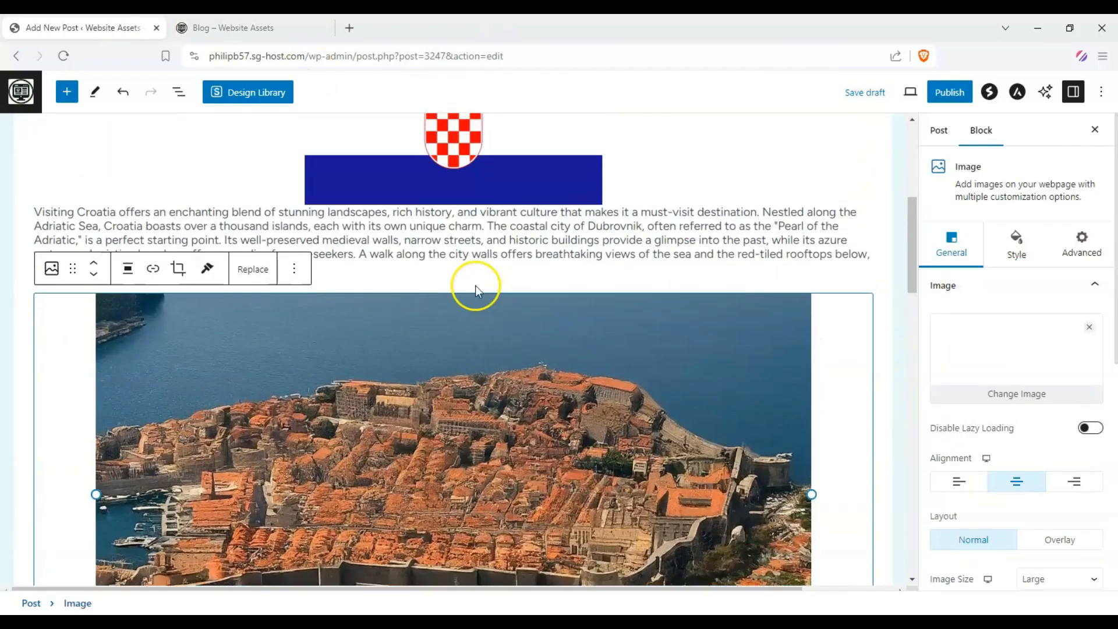
{"action": "left_click", "coordinate": [297, 277]}
{"action": "scroll", "coordinate": [369, 532], "scroll_direction": "down", "scroll_amount": 2}
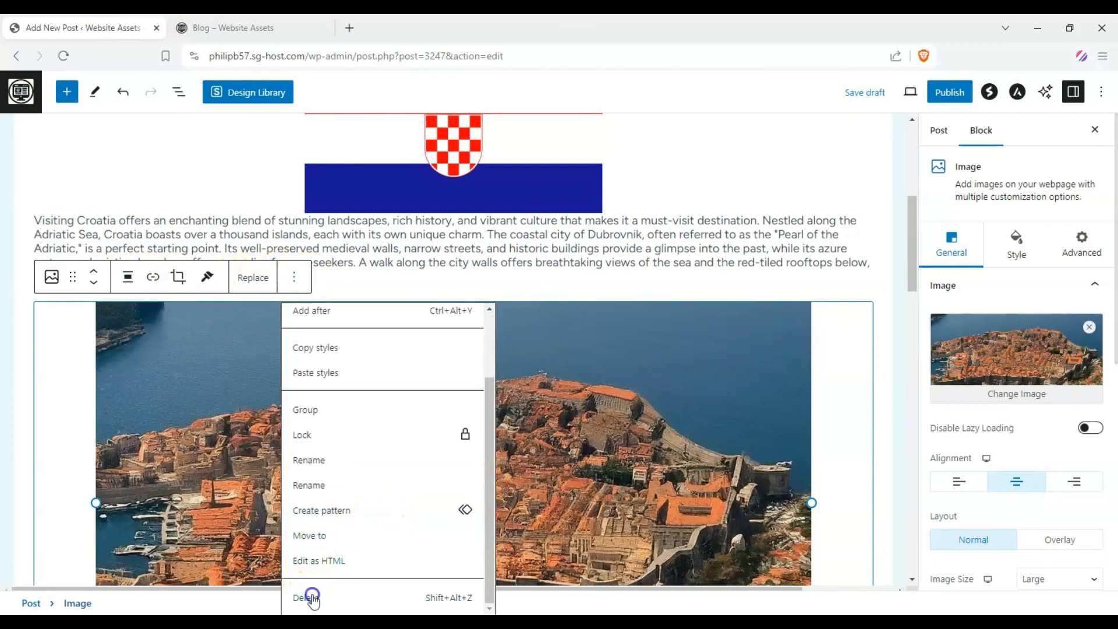
{"action": "left_click", "coordinate": [313, 599]}
Change the Split image's alignment from full width to centered.
{"action": "scroll", "coordinate": [464, 351], "scroll_direction": "down", "scroll_amount": 5}
{"action": "left_click", "coordinate": [385, 350]}
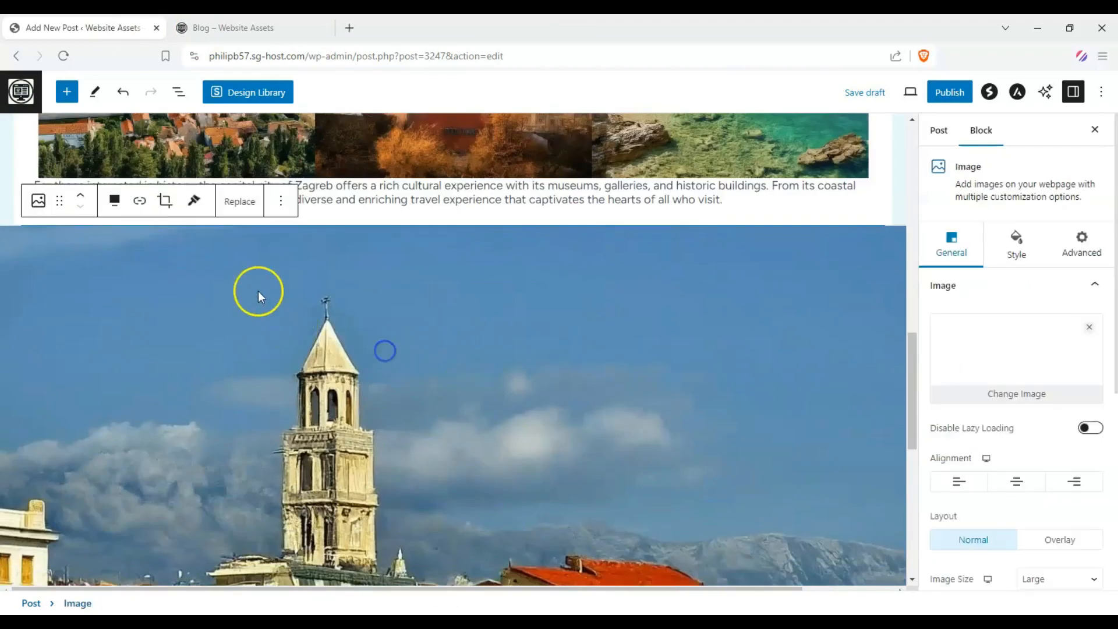
{"action": "left_click", "coordinate": [115, 211]}
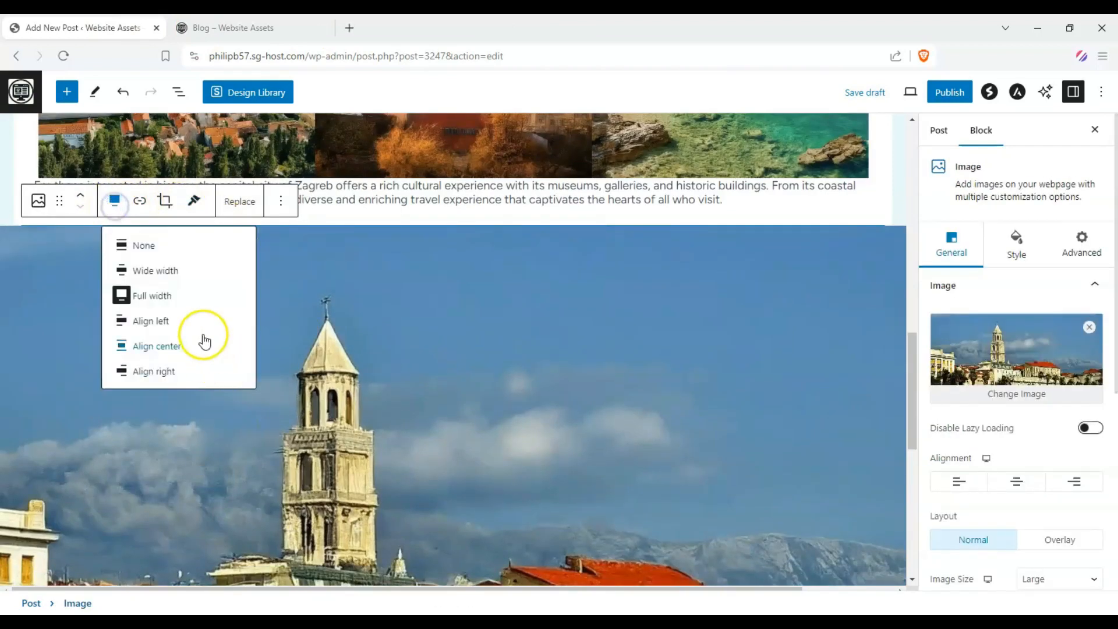
{"action": "left_click", "coordinate": [203, 342]}
Move the Split image up in the post so it sits directly below the opening paragraph.
{"action": "left_click", "coordinate": [93, 196]}
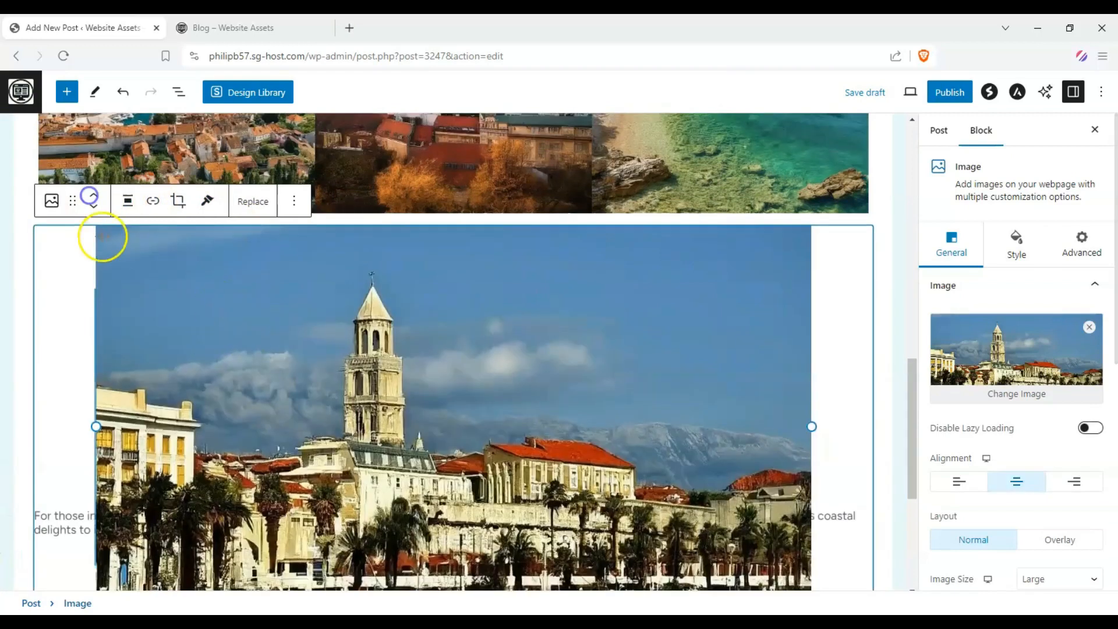
{"action": "left_click", "coordinate": [93, 195]}
{"action": "left_click", "coordinate": [94, 196]}
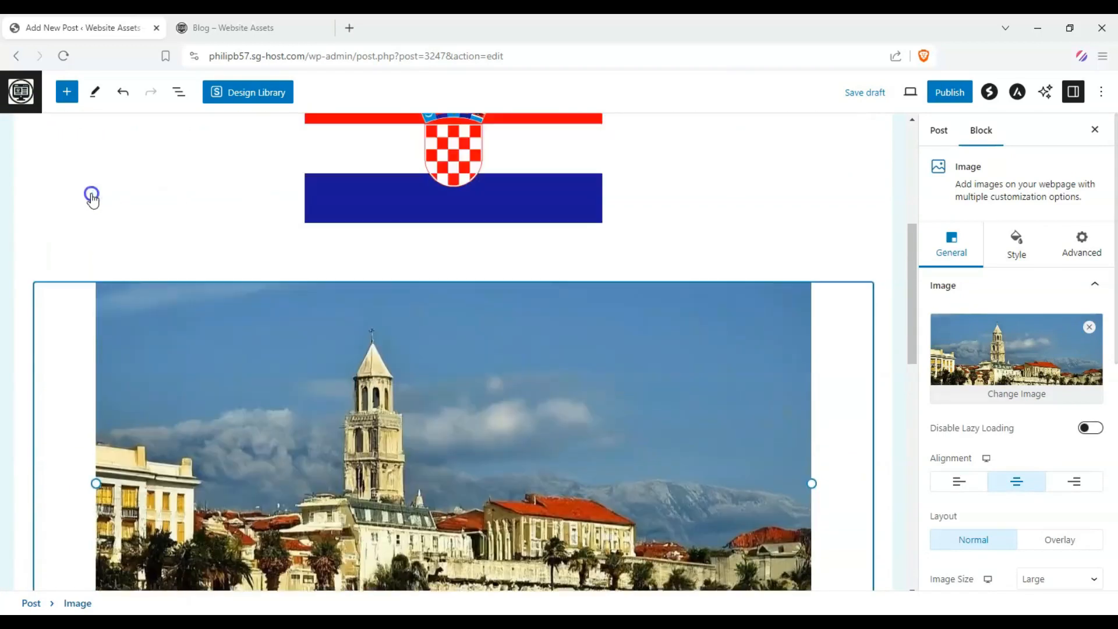
{"action": "scroll", "coordinate": [527, 361], "scroll_direction": "up", "scroll_amount": 5}
{"action": "scroll", "coordinate": [354, 303], "scroll_direction": "down", "scroll_amount": 8}
{"action": "scroll", "coordinate": [175, 250], "scroll_direction": "up", "scroll_amount": 3}
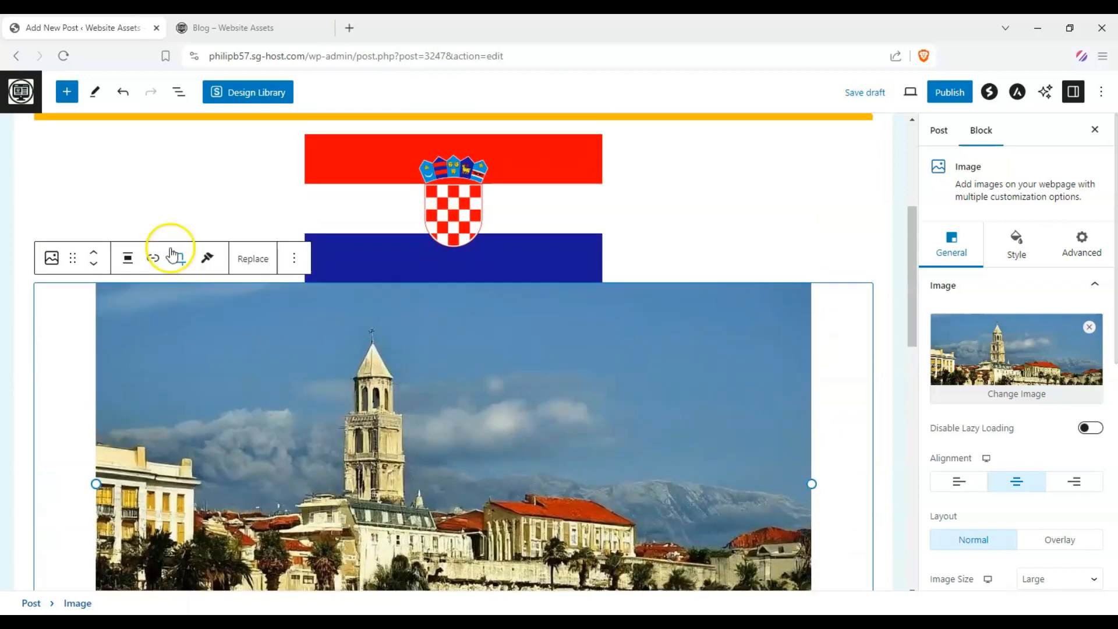
{"action": "left_click", "coordinate": [93, 262]}
{"action": "scroll", "coordinate": [391, 286], "scroll_direction": "up", "scroll_amount": 2}
Check the flag image's block settings, deselect it and look through the post's summary and category settings.
{"action": "left_click", "coordinate": [794, 258]}
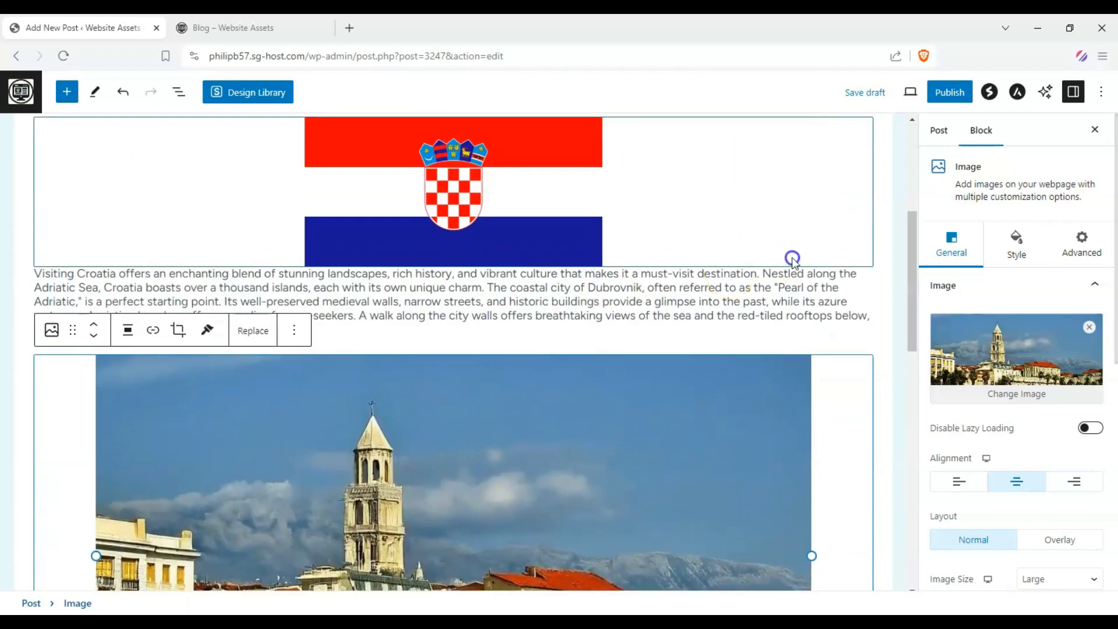
{"action": "scroll", "coordinate": [443, 259], "scroll_direction": "down", "scroll_amount": 4}
{"action": "scroll", "coordinate": [125, 239], "scroll_direction": "up", "scroll_amount": 5}
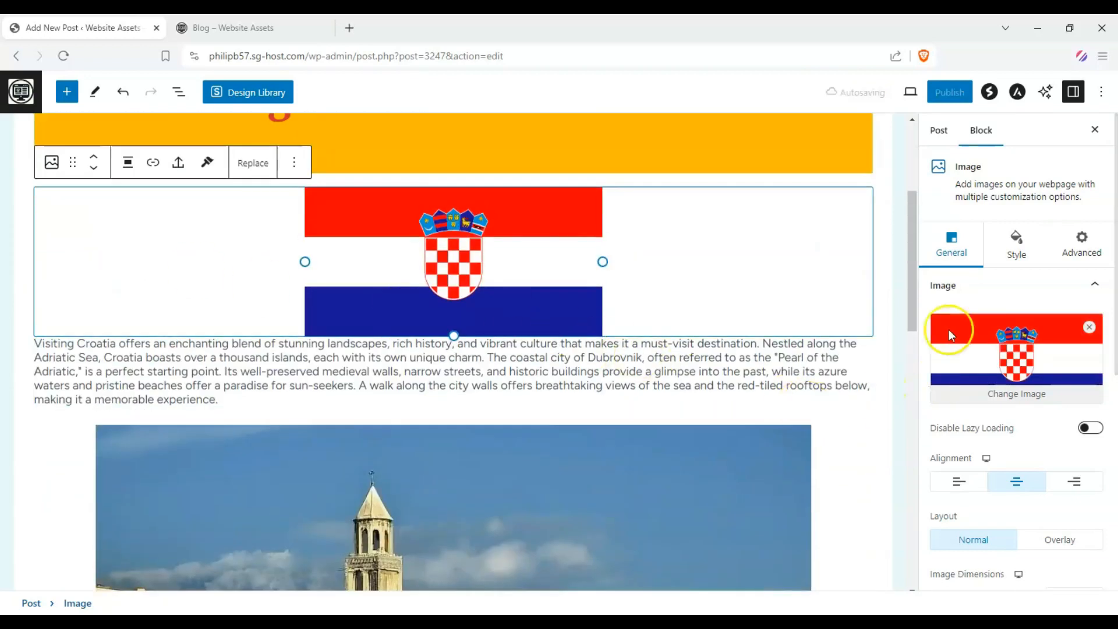
{"action": "left_click", "coordinate": [20, 324]}
{"action": "scroll", "coordinate": [1011, 434], "scroll_direction": "down", "scroll_amount": 4}
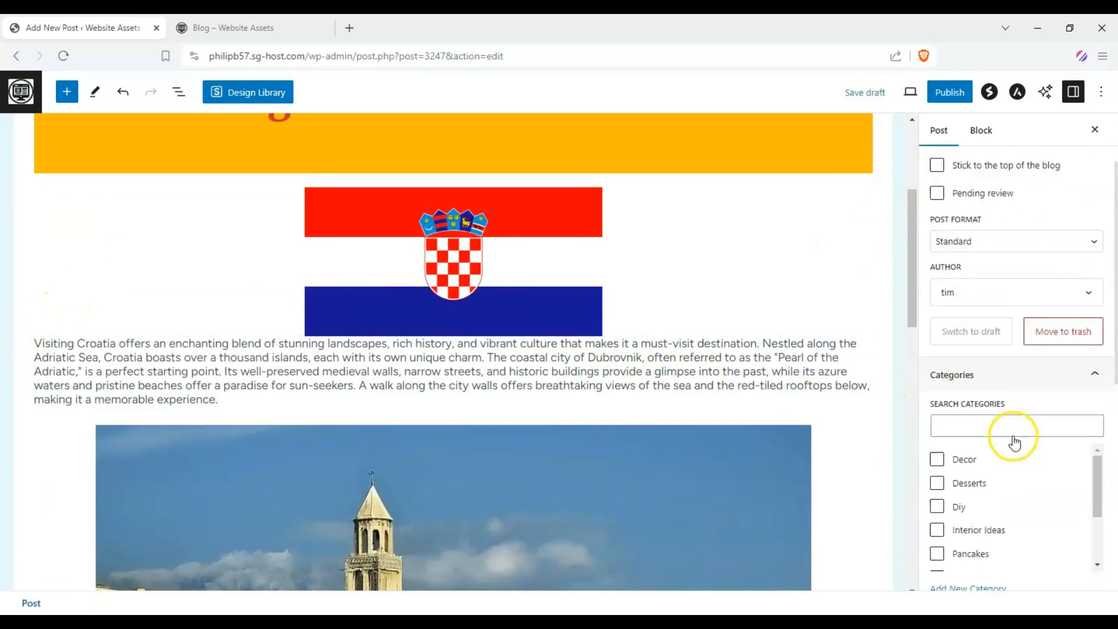
{"action": "scroll", "coordinate": [1025, 455], "scroll_direction": "down", "scroll_amount": 2}
{"action": "scroll", "coordinate": [996, 347], "scroll_direction": "up", "scroll_amount": 5}
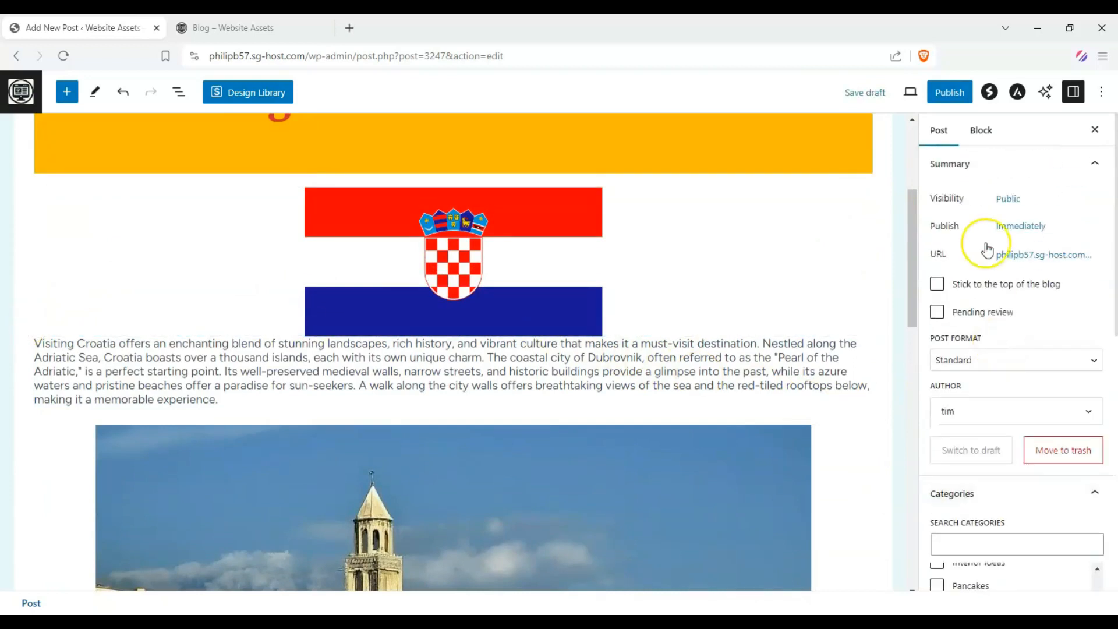
{"action": "scroll", "coordinate": [825, 240], "scroll_direction": "up", "scroll_amount": 4}
Set the dubrovnik-edited.jpg picture from the media library as the post's featured image.
{"action": "scroll", "coordinate": [1037, 312], "scroll_direction": "down", "scroll_amount": 9}
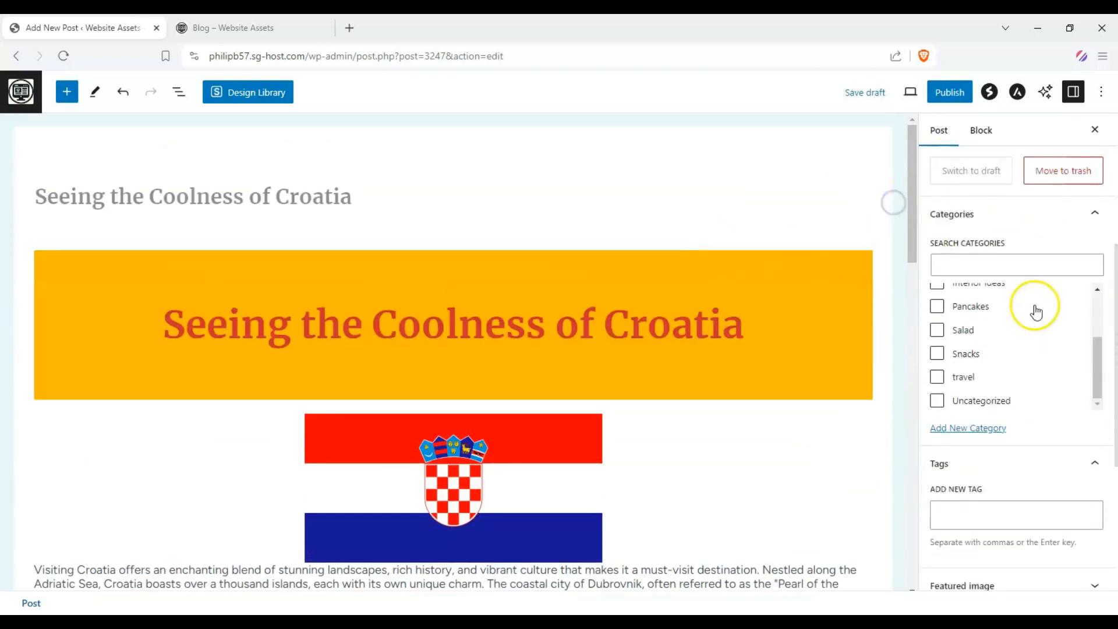
{"action": "left_click", "coordinate": [1092, 386]}
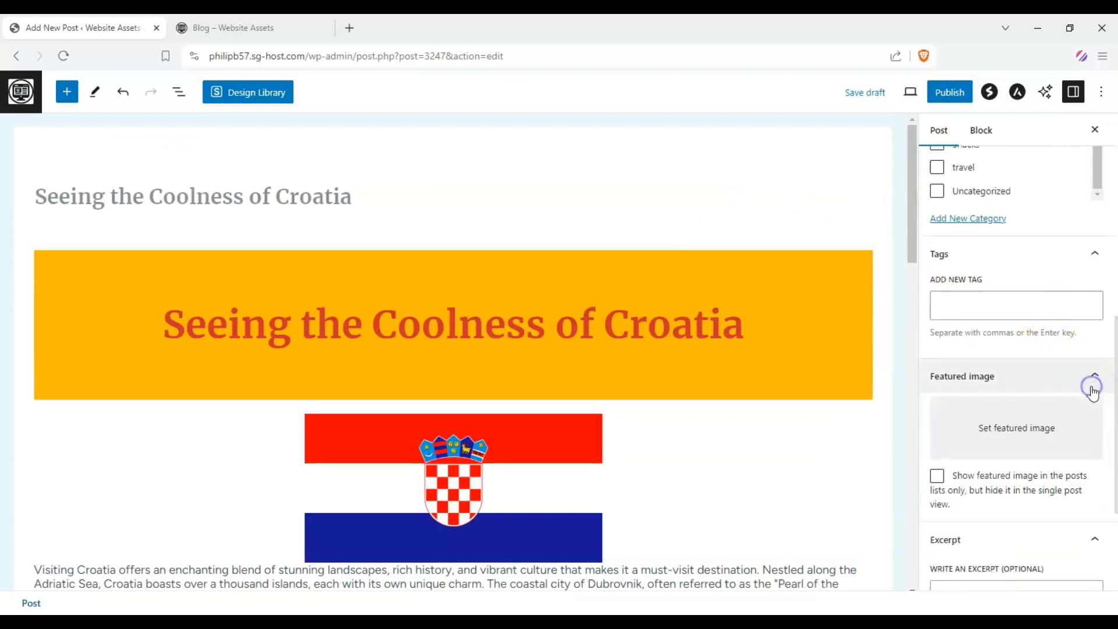
{"action": "left_click", "coordinate": [1027, 429]}
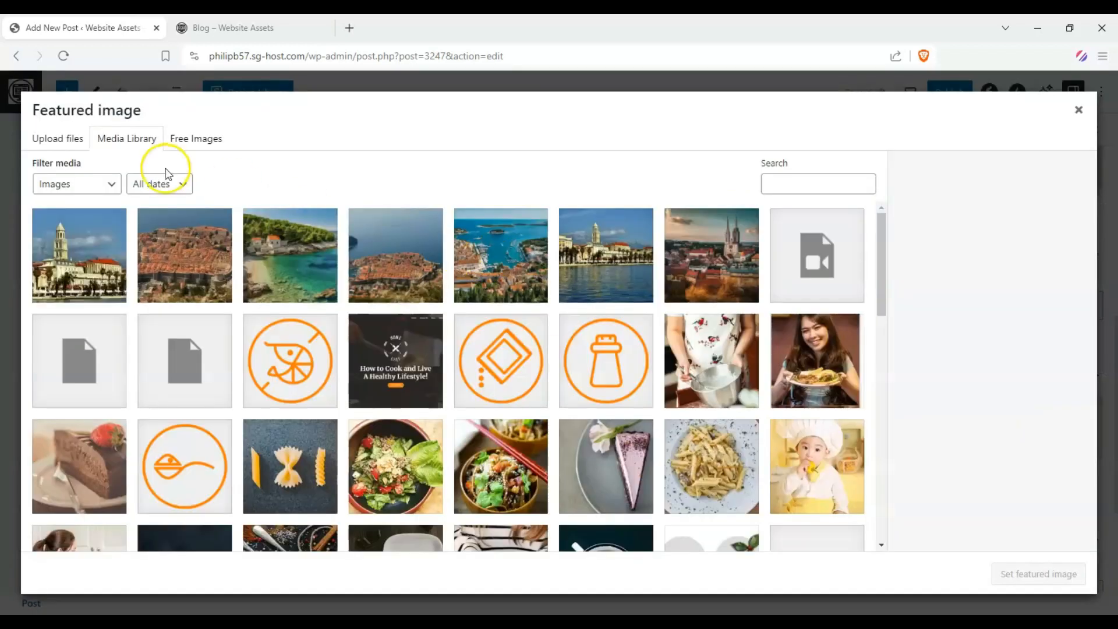
{"action": "left_click", "coordinate": [195, 234]}
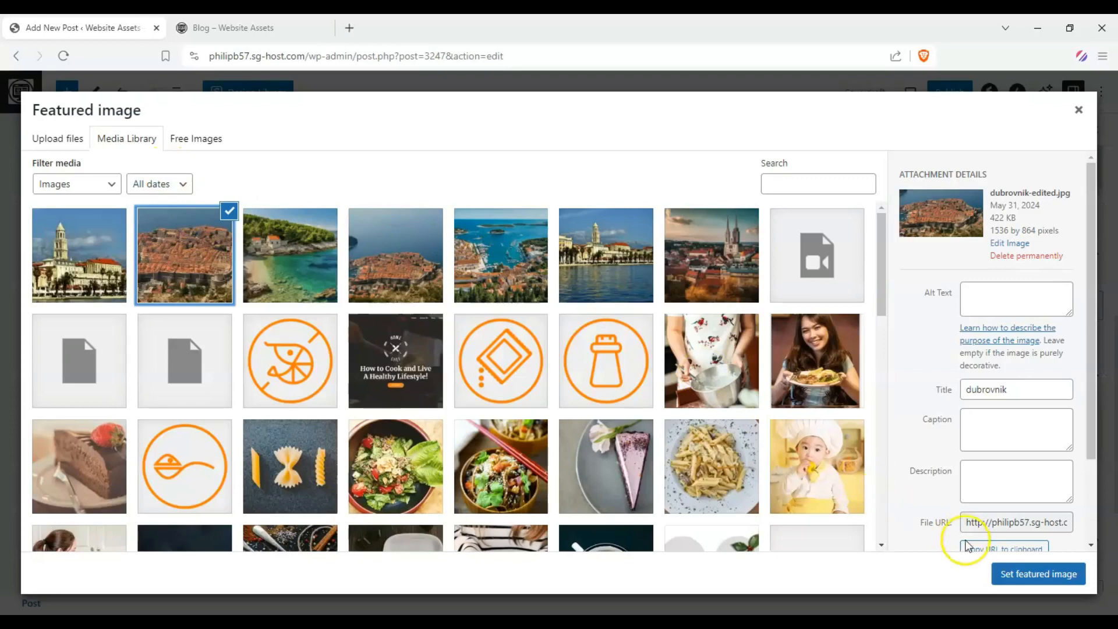
{"action": "left_click", "coordinate": [1025, 574]}
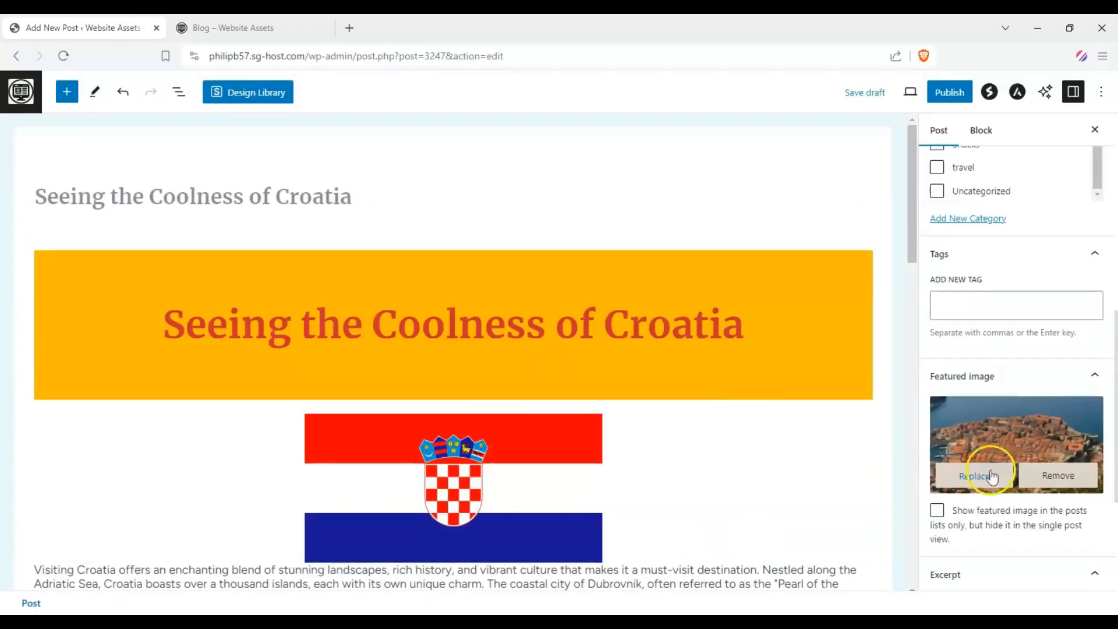
Review the post's layout from title to closing paragraph and look at the block and post settings.
{"action": "scroll", "coordinate": [99, 252], "scroll_direction": "down", "scroll_amount": 15}
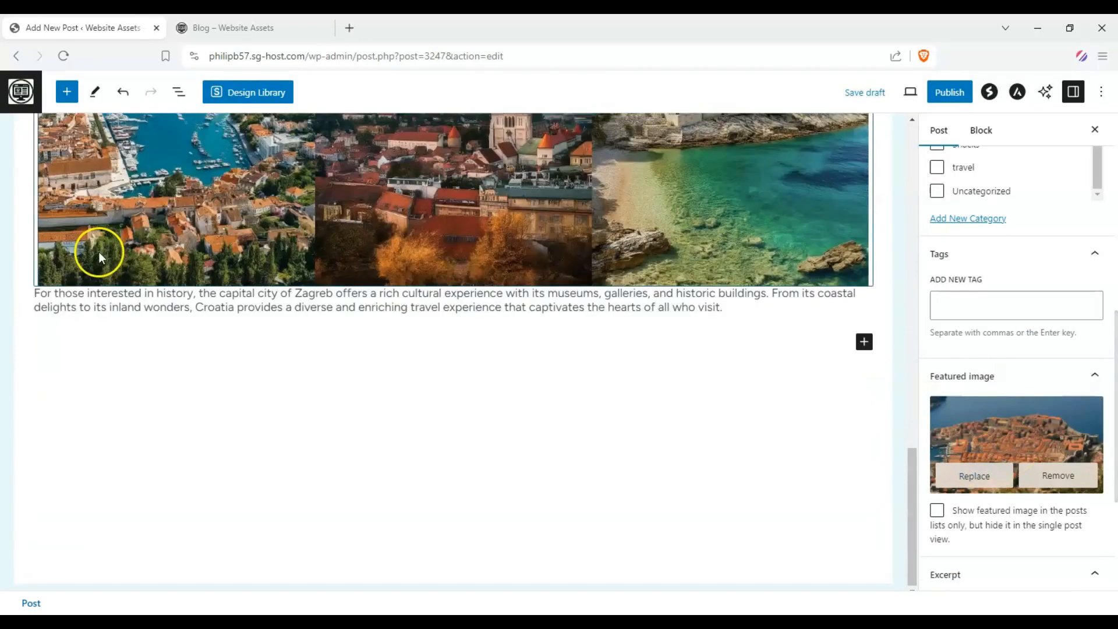
{"action": "scroll", "coordinate": [540, 346], "scroll_direction": "up", "scroll_amount": 15}
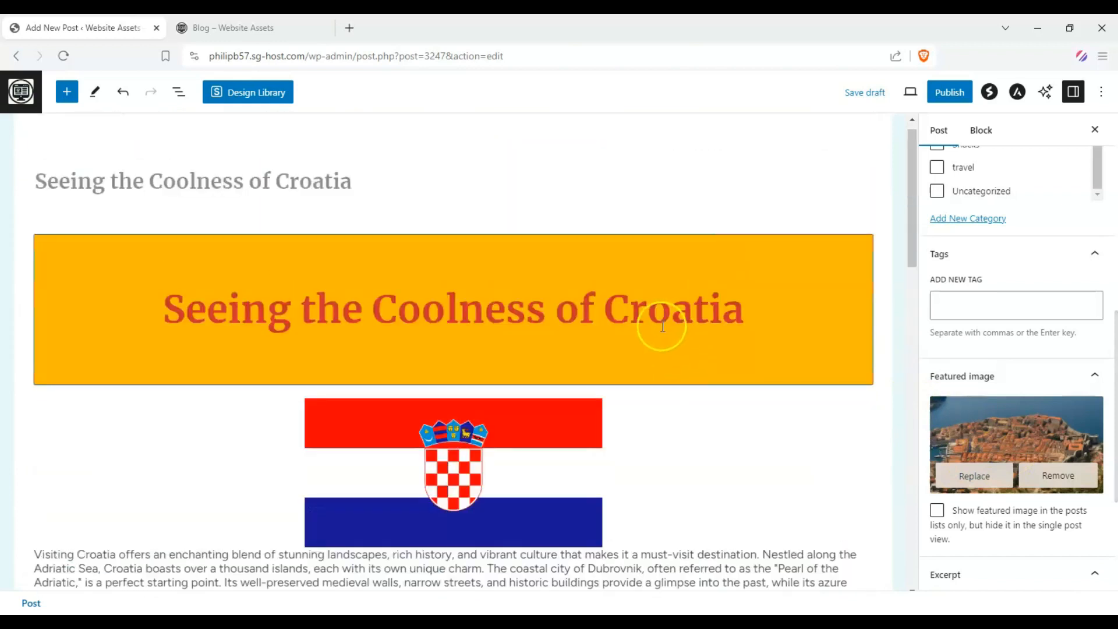
{"action": "scroll", "coordinate": [646, 320], "scroll_direction": "down", "scroll_amount": 3}
{"action": "scroll", "coordinate": [1066, 273], "scroll_direction": "up", "scroll_amount": 6}
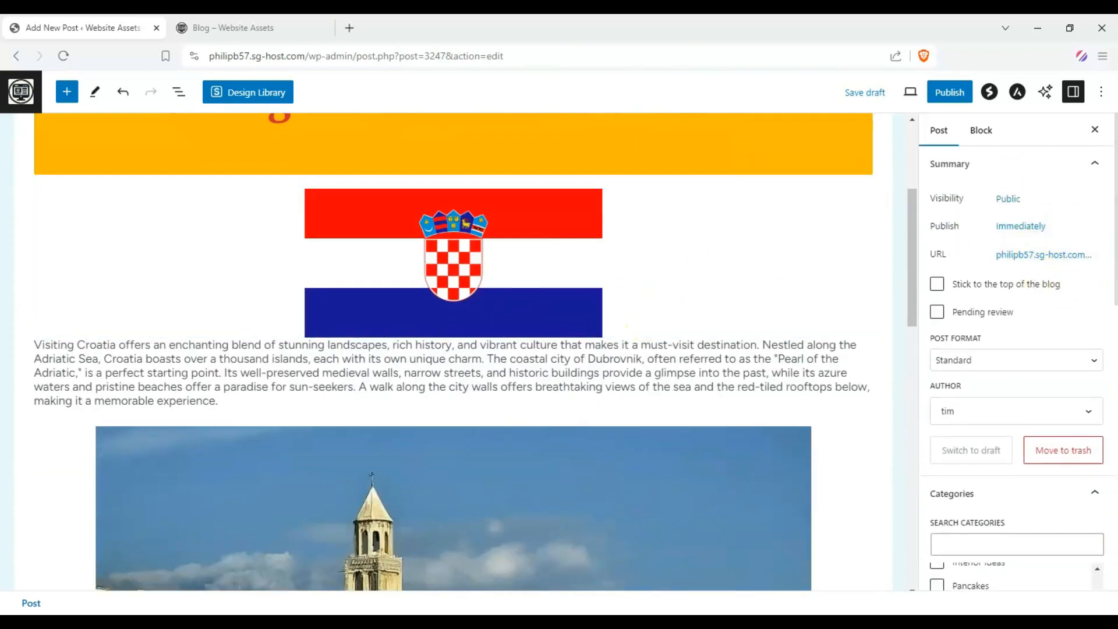
{"action": "scroll", "coordinate": [32, 295], "scroll_direction": "up", "scroll_amount": 4}
{"action": "left_click", "coordinate": [860, 206]}
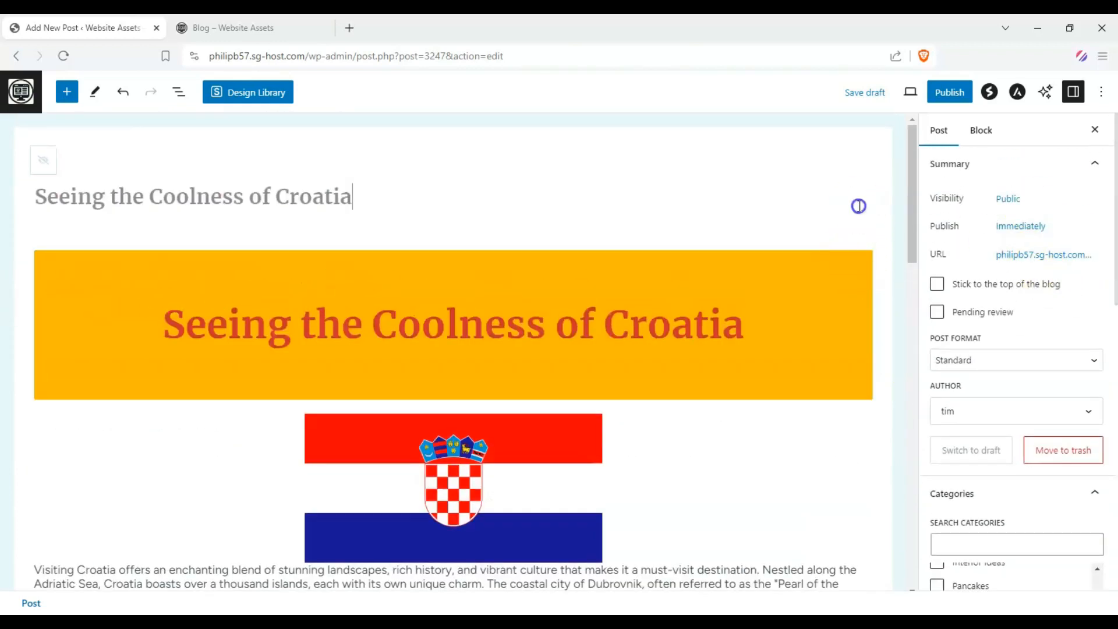
{"action": "left_click", "coordinate": [980, 132]}
{"action": "left_click", "coordinate": [952, 131]}
Examine the rest of the post's content along with its featured image, excerpt and discussion settings.
{"action": "scroll", "coordinate": [335, 250], "scroll_direction": "down", "scroll_amount": 15}
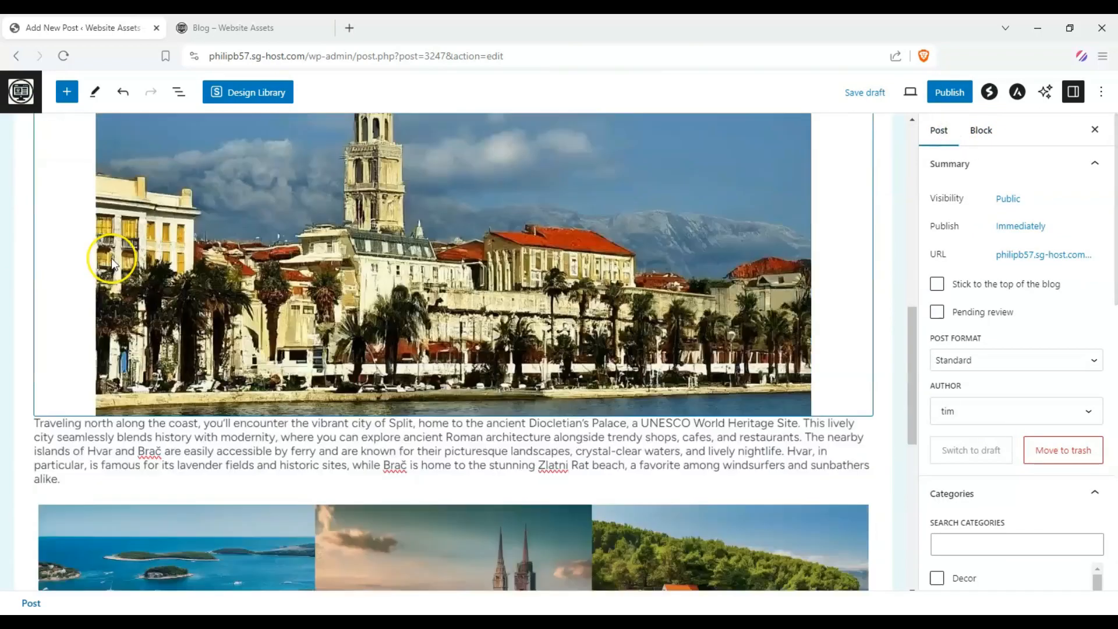
{"action": "scroll", "coordinate": [1101, 379], "scroll_direction": "down", "scroll_amount": 10}
{"action": "scroll", "coordinate": [1066, 374], "scroll_direction": "down", "scroll_amount": 4}
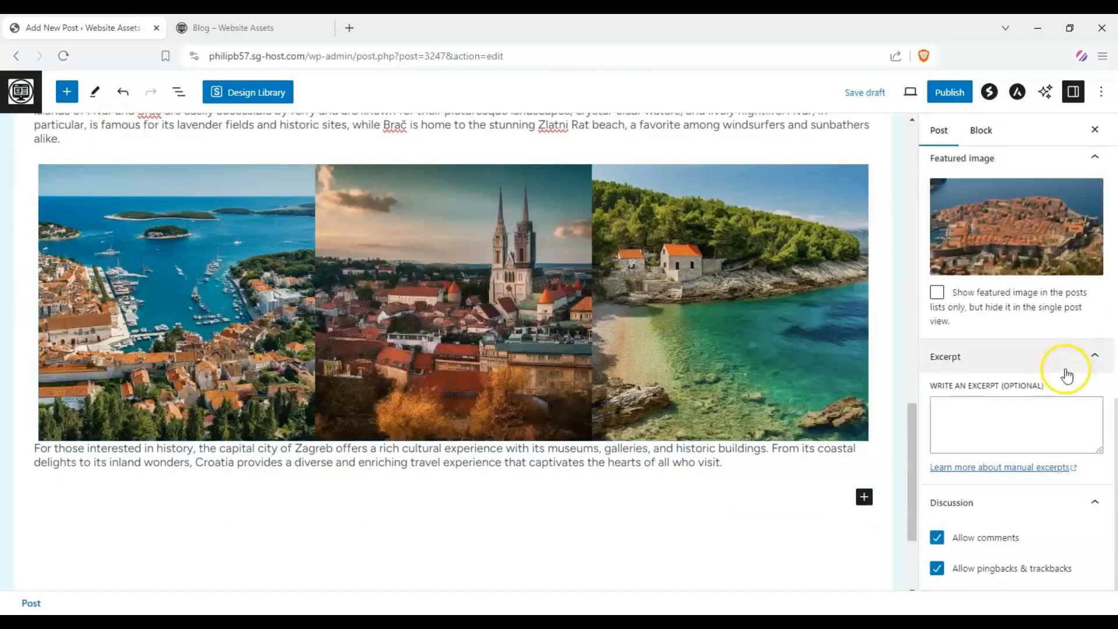
{"action": "scroll", "coordinate": [1066, 374], "scroll_direction": "up", "scroll_amount": 15}
{"action": "scroll", "coordinate": [664, 356], "scroll_direction": "up", "scroll_amount": 15}
{"action": "scroll", "coordinate": [649, 347], "scroll_direction": "down", "scroll_amount": 5}
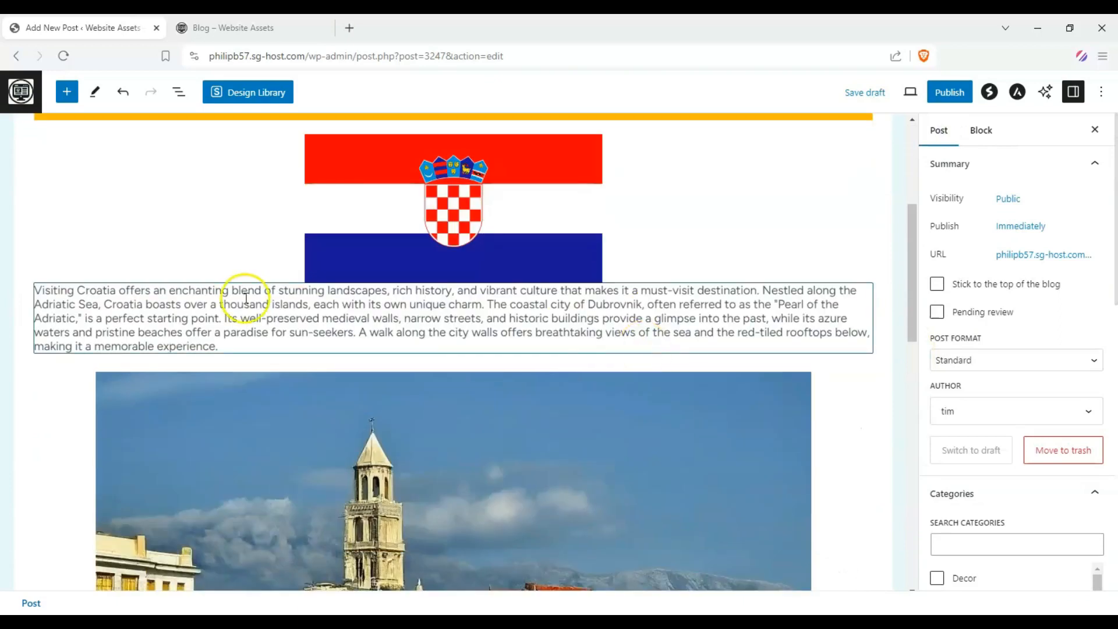
{"action": "scroll", "coordinate": [726, 200], "scroll_direction": "up", "scroll_amount": 3}
{"action": "scroll", "coordinate": [692, 415], "scroll_direction": "down", "scroll_amount": 3}
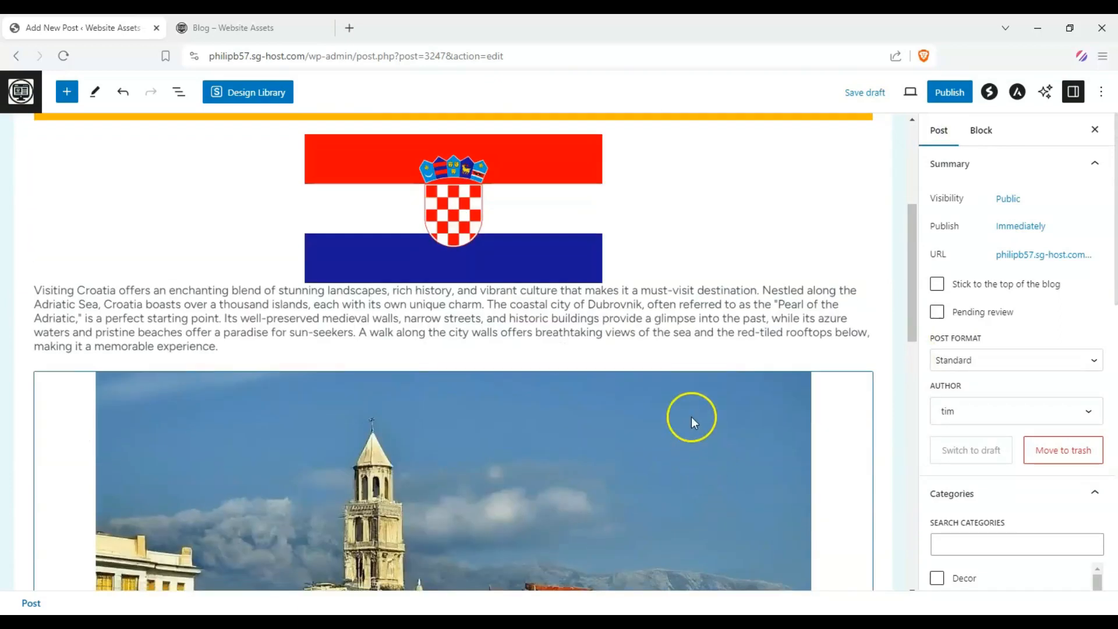
{"action": "scroll", "coordinate": [890, 359], "scroll_direction": "down", "scroll_amount": 4}
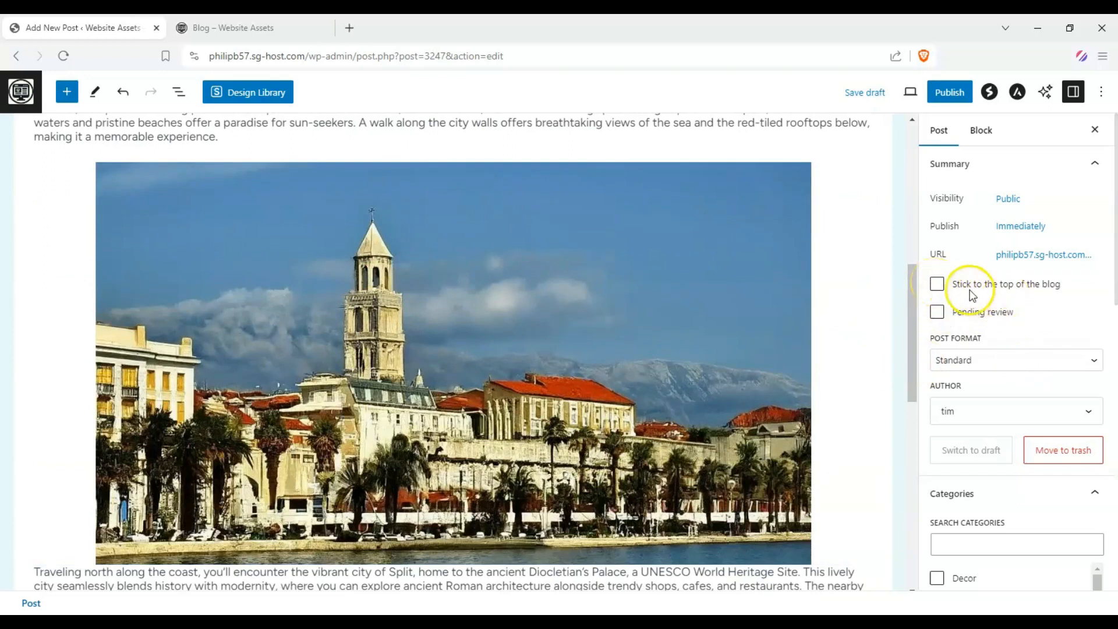
Look at the post format options and assign the post to the travel category.
{"action": "scroll", "coordinate": [988, 309], "scroll_direction": "down", "scroll_amount": 2}
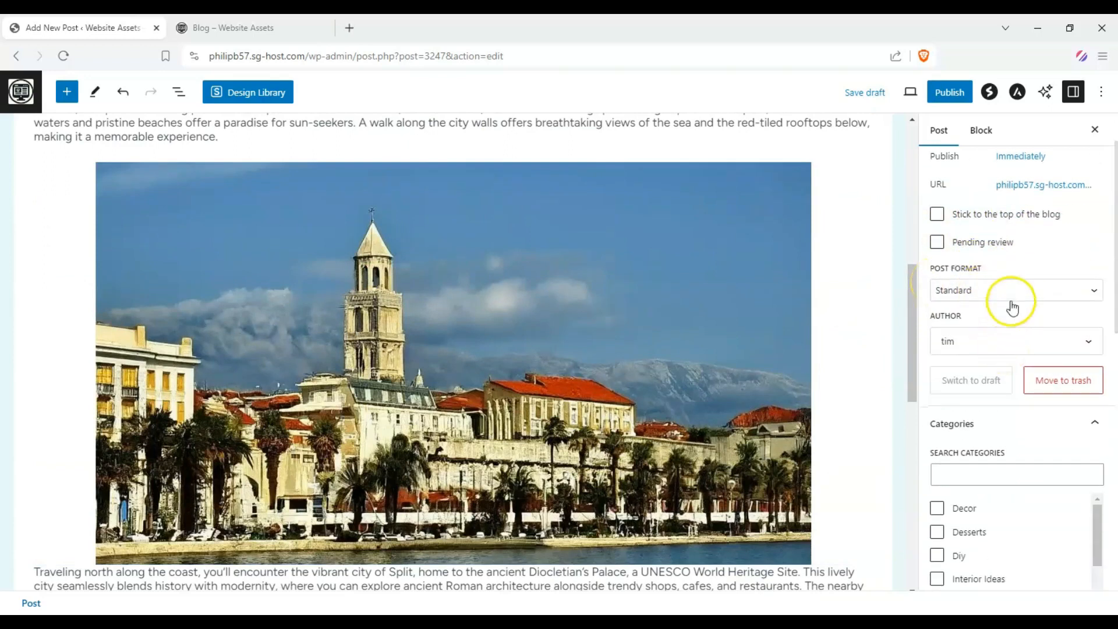
{"action": "left_click", "coordinate": [1012, 302]}
{"action": "left_click", "coordinate": [1012, 297]}
{"action": "scroll", "coordinate": [1003, 244], "scroll_direction": "down", "scroll_amount": 2}
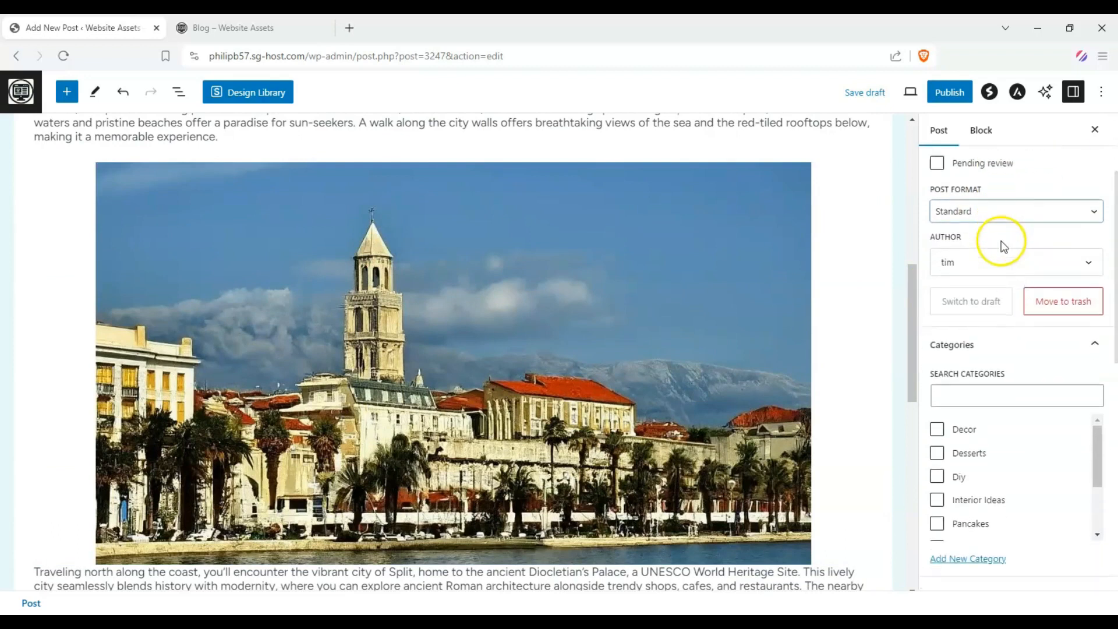
{"action": "scroll", "coordinate": [939, 378], "scroll_direction": "down", "scroll_amount": 3}
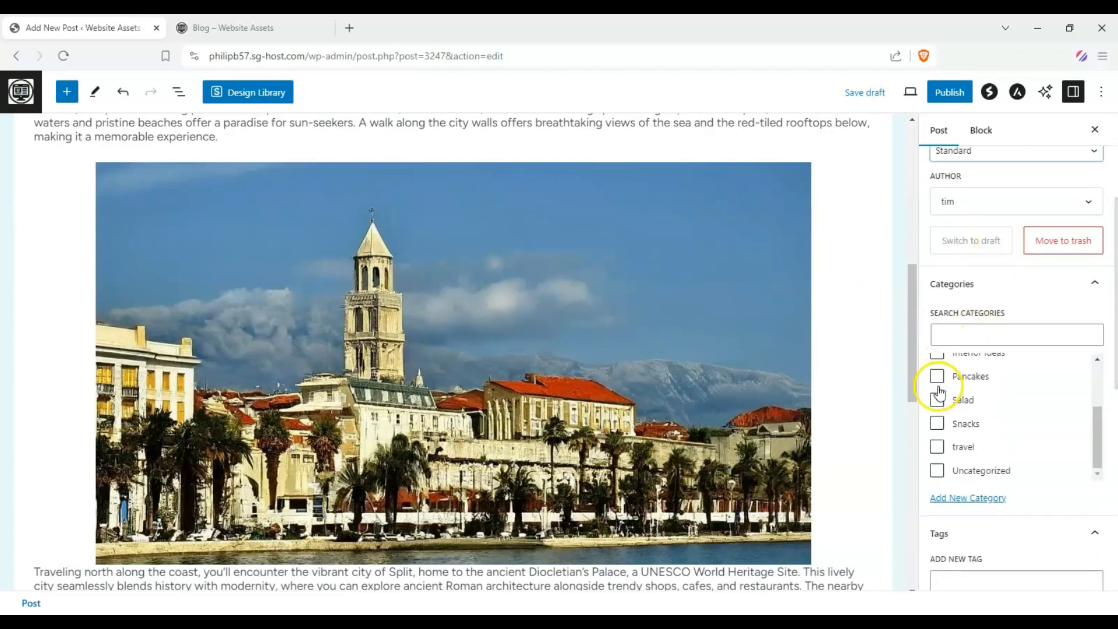
{"action": "scroll", "coordinate": [937, 431], "scroll_direction": "up", "scroll_amount": 3}
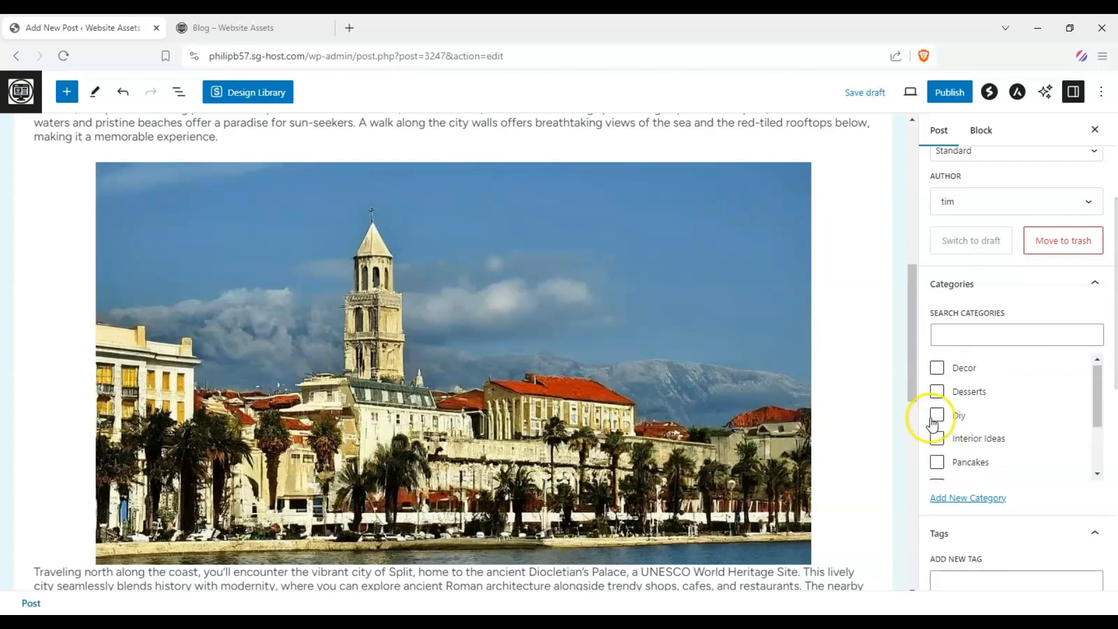
{"action": "scroll", "coordinate": [941, 404], "scroll_direction": "down", "scroll_amount": 3}
{"action": "scroll", "coordinate": [956, 349], "scroll_direction": "up", "scroll_amount": 1}
{"action": "scroll", "coordinate": [969, 303], "scroll_direction": "down", "scroll_amount": 3}
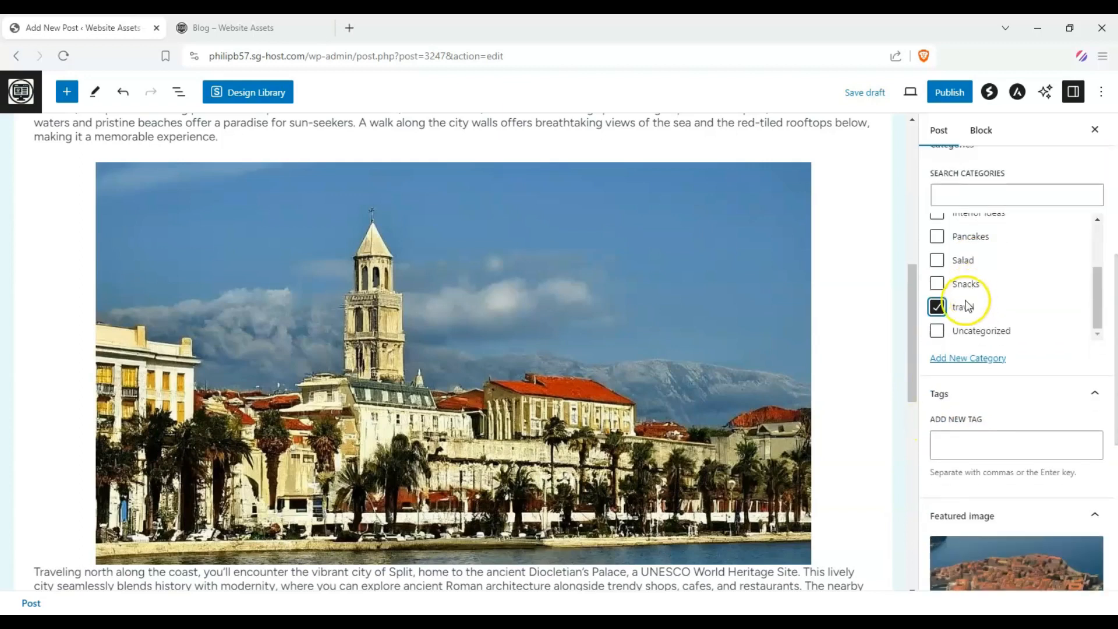
Add the tags croatia, dubrovnik and split to the post.
{"action": "left_click", "coordinate": [978, 435]}
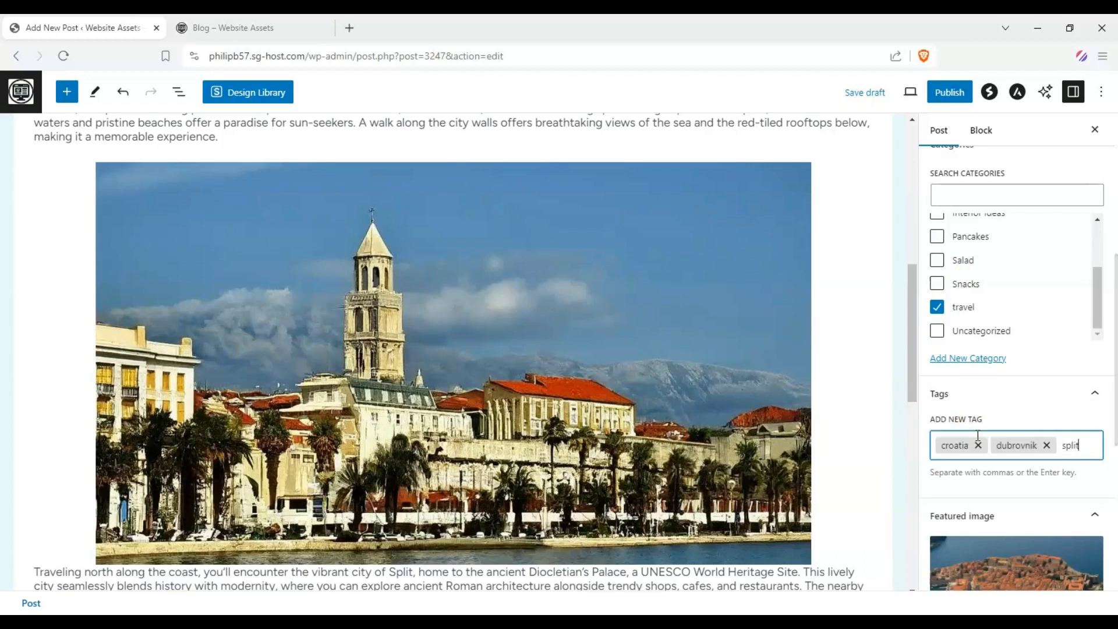
{"action": "type", "text": "split"}
{"action": "key", "text": "Return"}
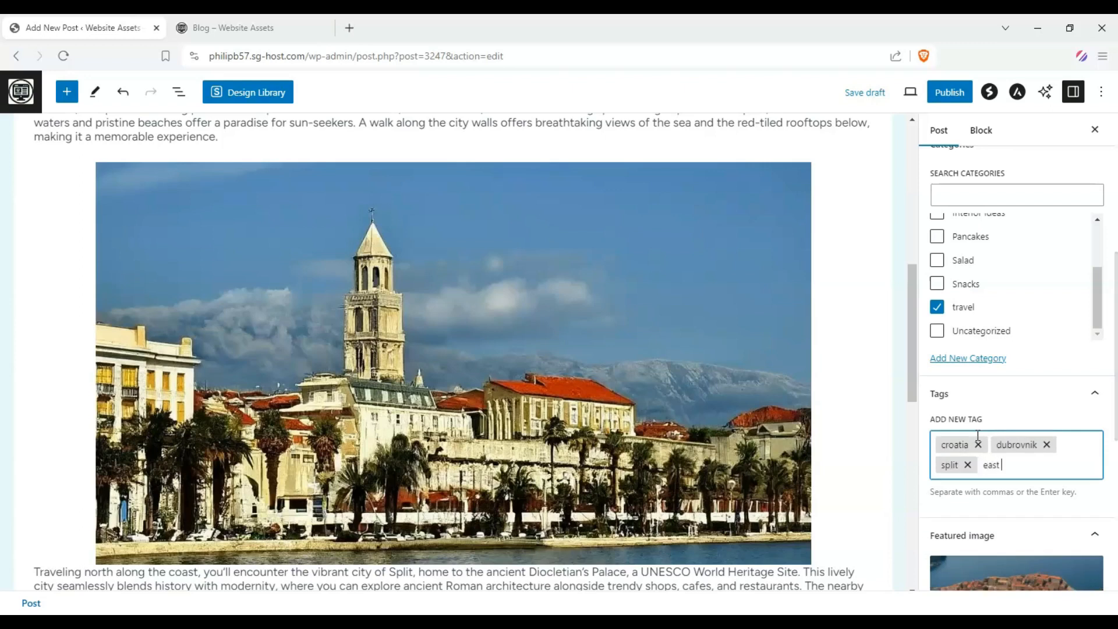
Copy the opening paragraph's first sentence, from "Visiting Croatia offers" to "must-visit destination.", into the post's excerpt.
{"action": "scroll", "coordinate": [1067, 406], "scroll_direction": "down", "scroll_amount": 6}
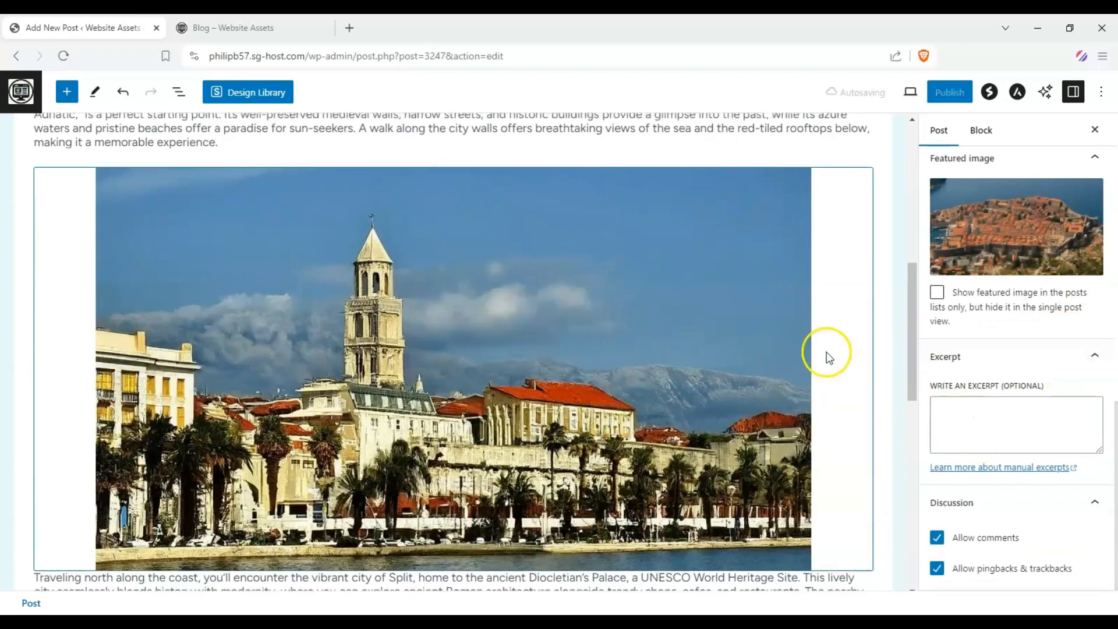
{"action": "scroll", "coordinate": [10, 278], "scroll_direction": "up", "scroll_amount": 4}
{"action": "left_click", "coordinate": [33, 291]}
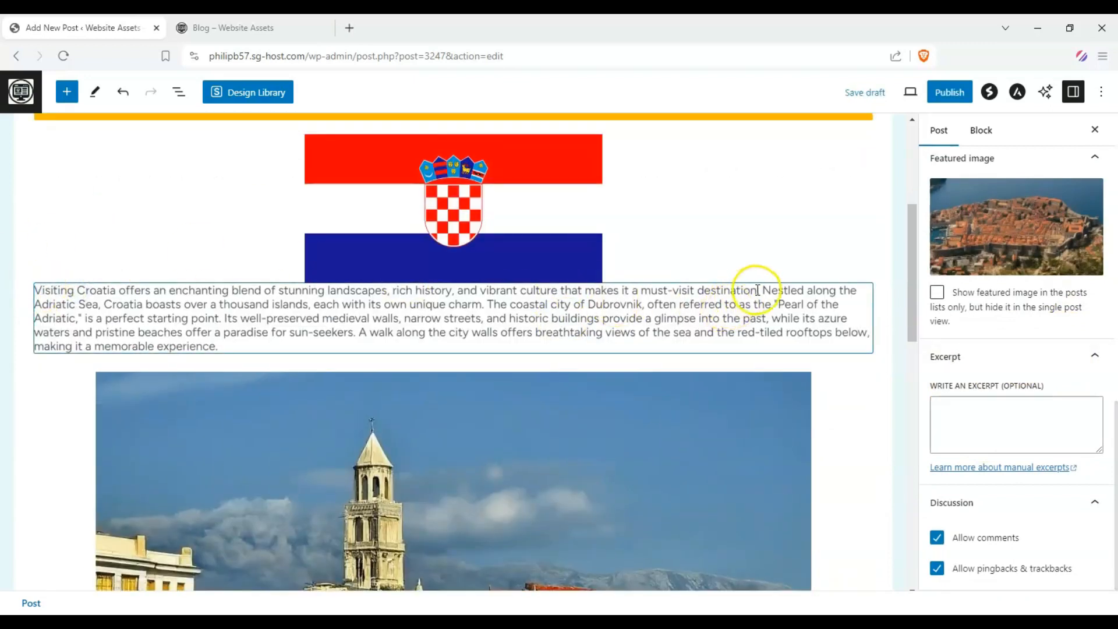
{"action": "left_click_drag", "start_coordinate": [760, 290], "coordinate": [24, 291]}
{"action": "key", "text": "ctrl+c"}
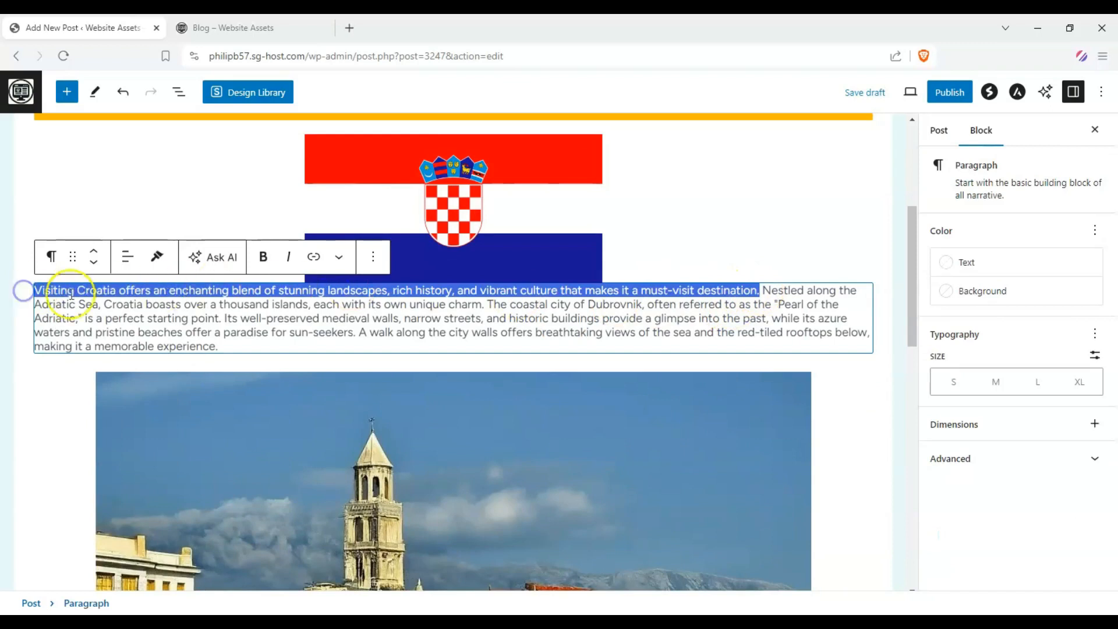
{"action": "left_click", "coordinate": [896, 266]}
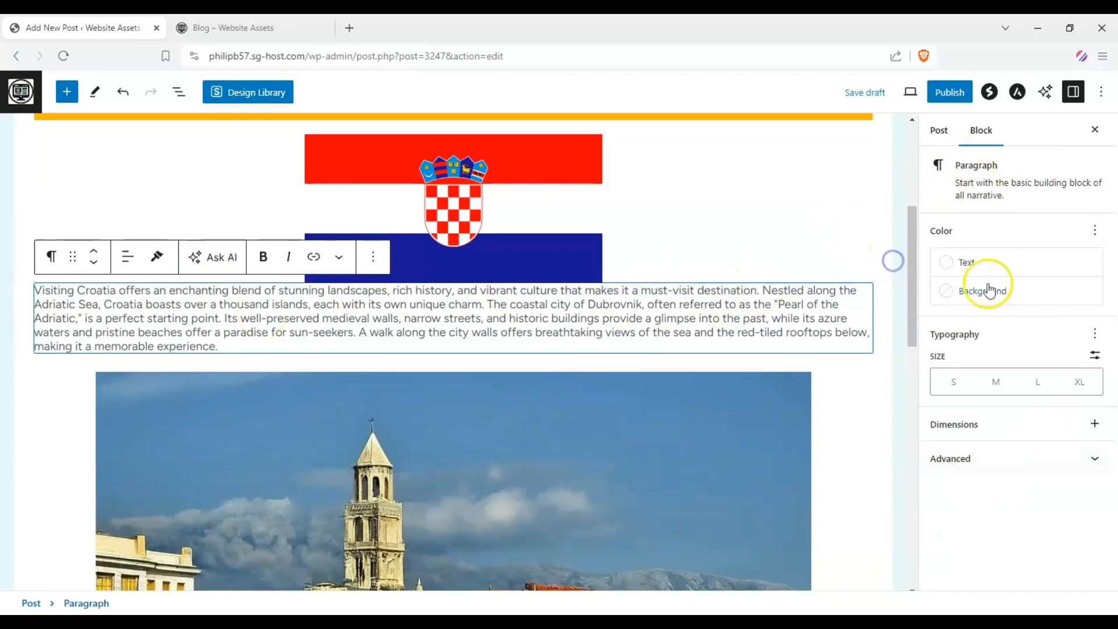
{"action": "left_click", "coordinate": [940, 122]}
{"action": "scroll", "coordinate": [1000, 501], "scroll_direction": "down", "scroll_amount": 1}
{"action": "scroll", "coordinate": [1000, 501], "scroll_direction": "down", "scroll_amount": 5}
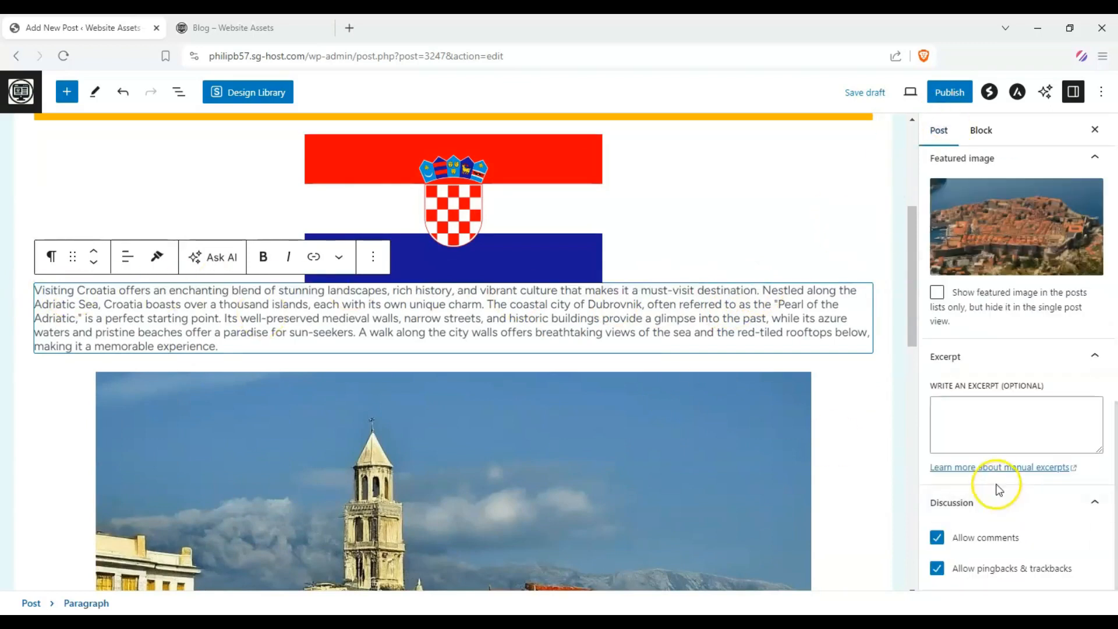
{"action": "left_click", "coordinate": [997, 420]}
{"action": "key", "text": "ctrl+v"}
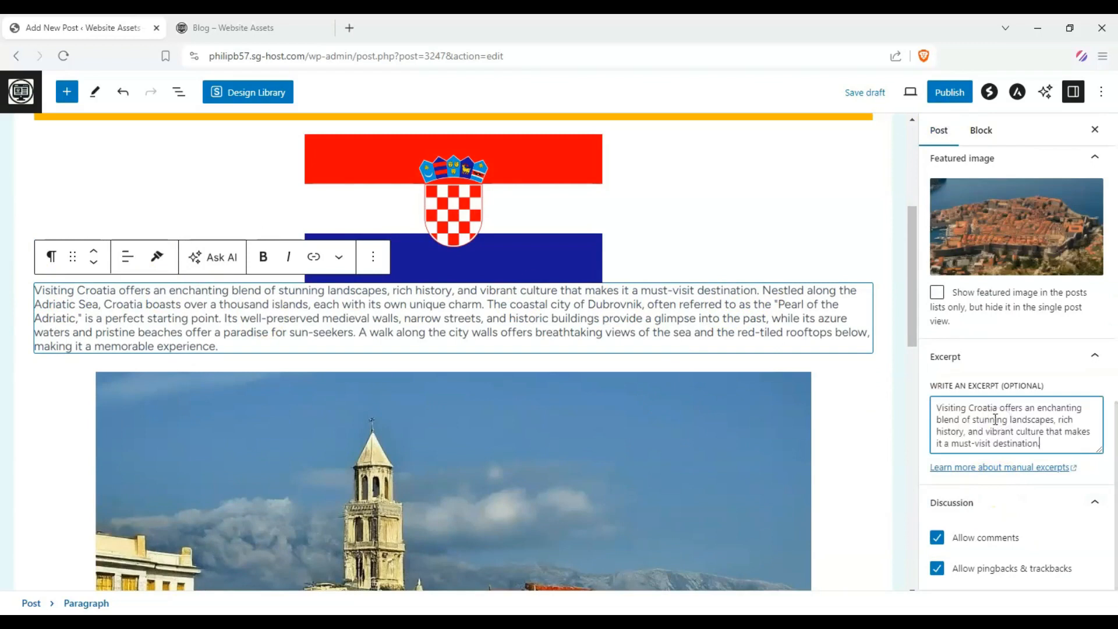
Publish the Croatia post immediately with public visibility.
{"action": "scroll", "coordinate": [453, 349], "scroll_direction": "up", "scroll_amount": 5}
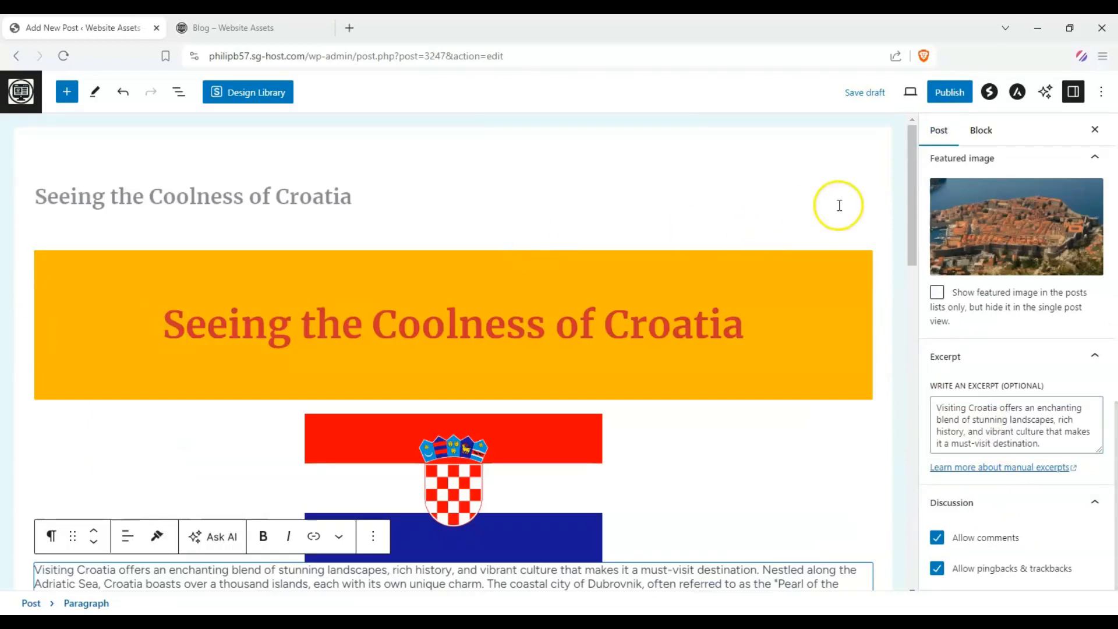
{"action": "left_click_drag", "start_coordinate": [910, 195], "coordinate": [920, 158]}
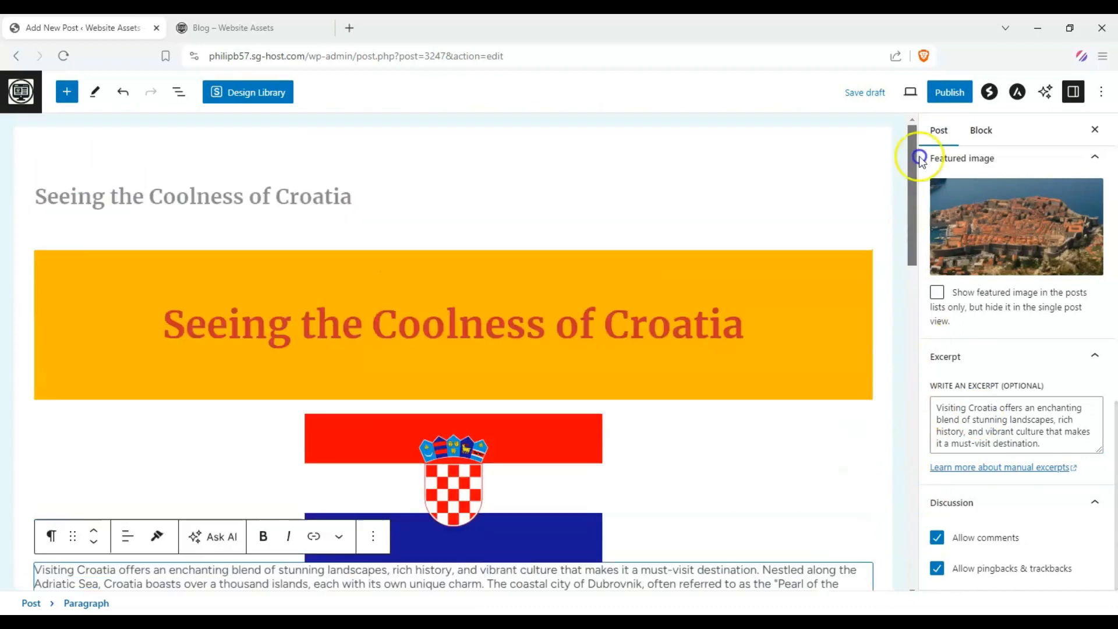
{"action": "left_click", "coordinate": [948, 101]}
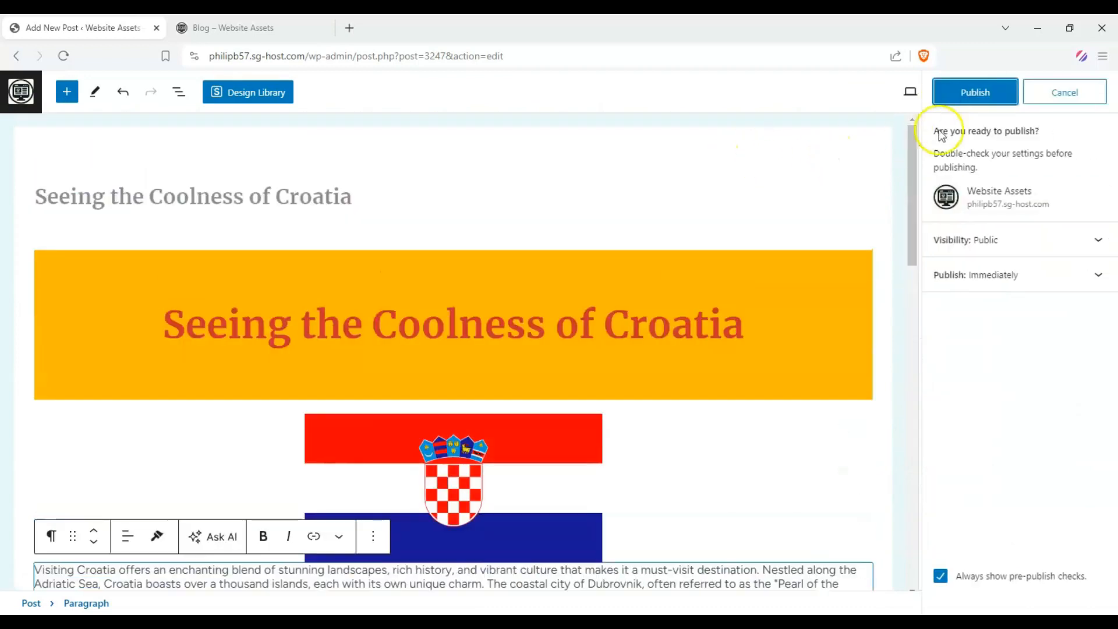
{"action": "left_click", "coordinate": [960, 96]}
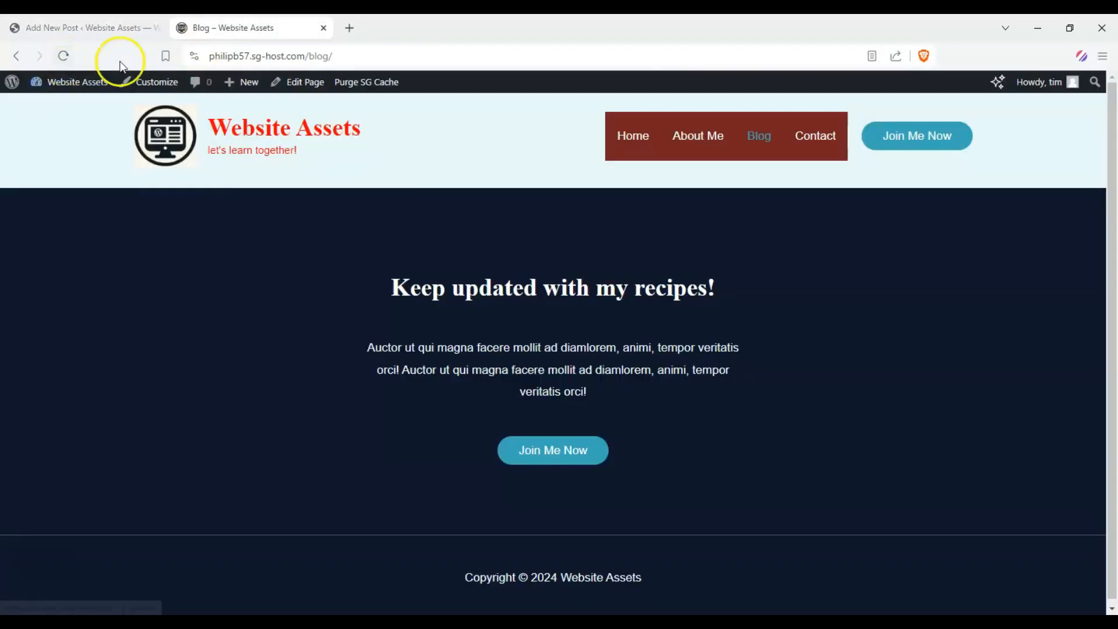
View the live site's home page and blog page, checking the new post's featured image, title, category and excerpt.
{"action": "left_click", "coordinate": [653, 149]}
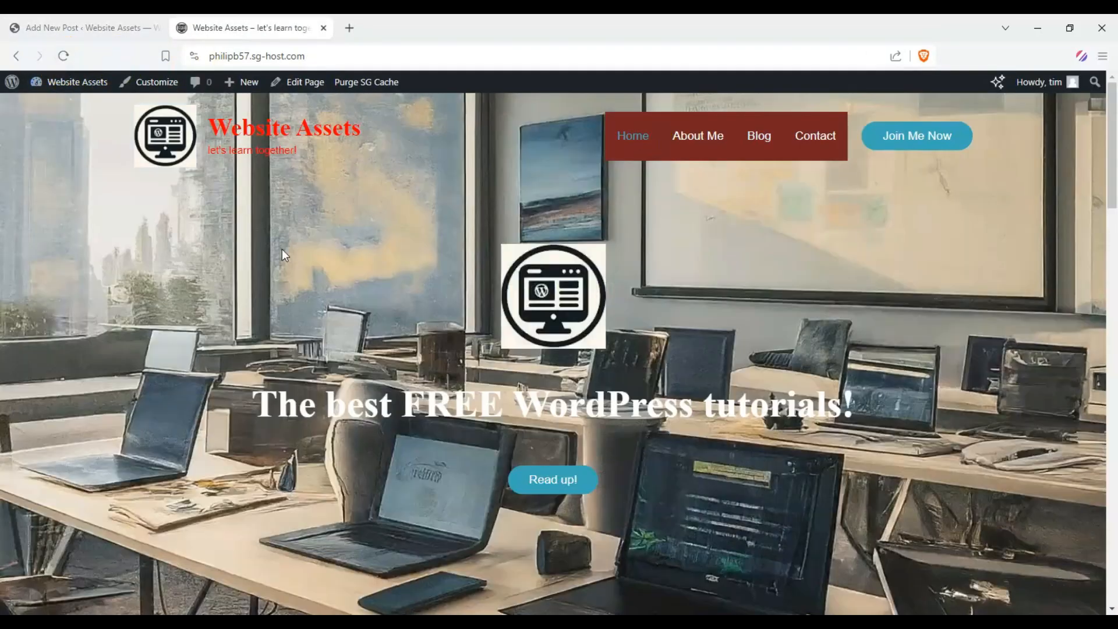
{"action": "left_click", "coordinate": [761, 134]}
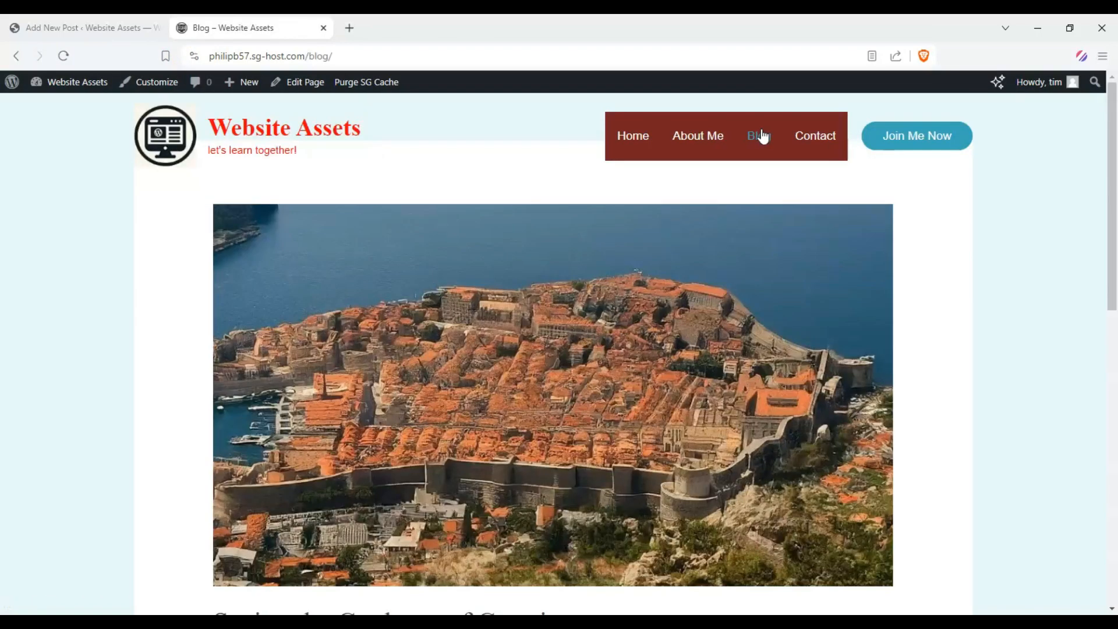
{"action": "scroll", "coordinate": [169, 303], "scroll_direction": "down", "scroll_amount": 3}
{"action": "scroll", "coordinate": [408, 279], "scroll_direction": "down", "scroll_amount": 2}
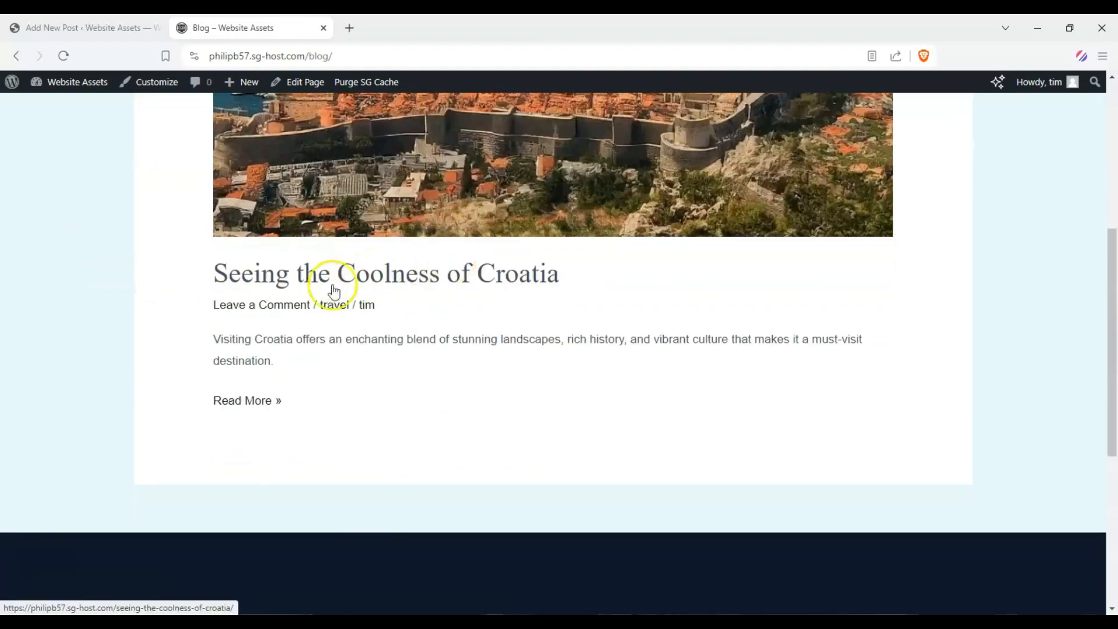
{"action": "scroll", "coordinate": [477, 317], "scroll_direction": "up", "scroll_amount": 4}
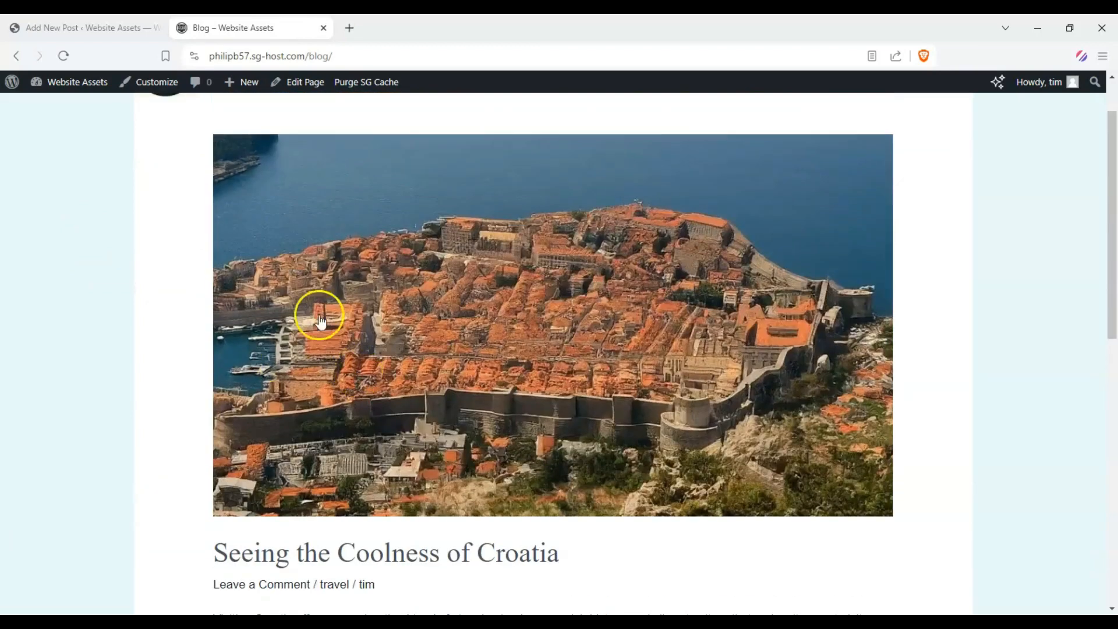
{"action": "scroll", "coordinate": [472, 358], "scroll_direction": "down", "scroll_amount": 1}
{"action": "scroll", "coordinate": [471, 358], "scroll_direction": "down", "scroll_amount": 3}
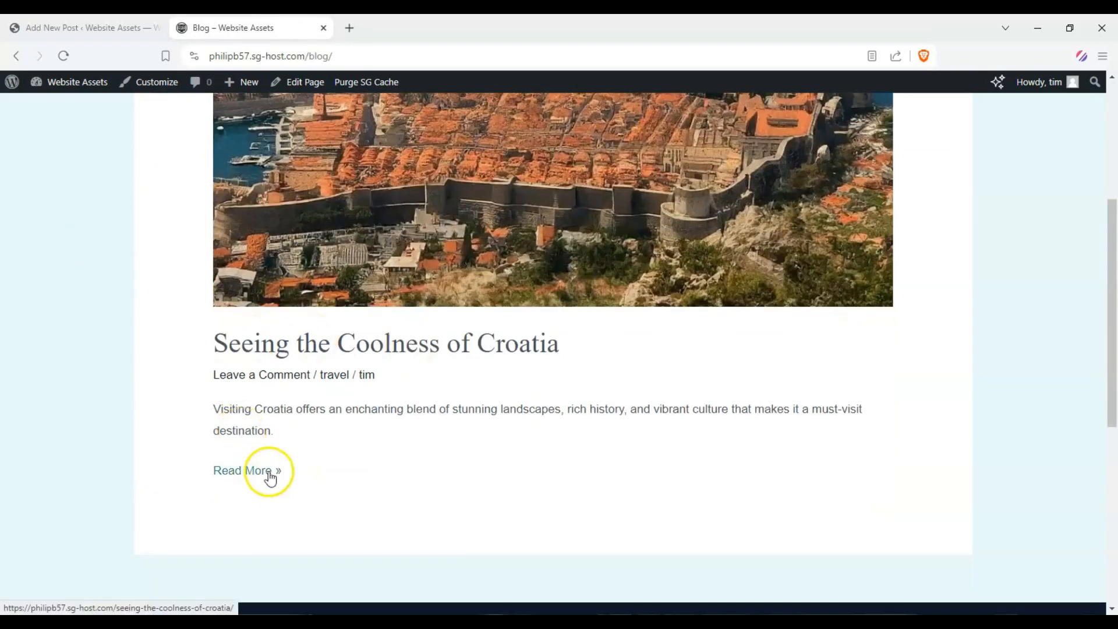
{"action": "triple_click", "coordinate": [307, 432]}
Open the full Croatia post on the live site and review its layout from the featured image to the comment form.
{"action": "left_click", "coordinate": [250, 473]}
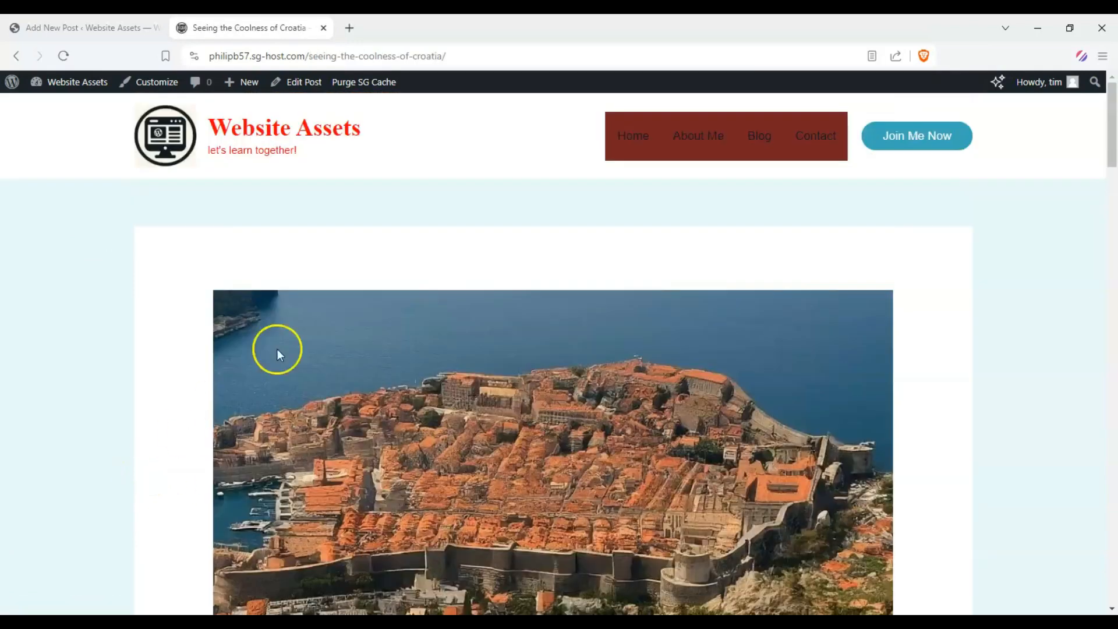
{"action": "scroll", "coordinate": [257, 250], "scroll_direction": "down", "scroll_amount": 5}
{"action": "scroll", "coordinate": [180, 265], "scroll_direction": "down", "scroll_amount": 8}
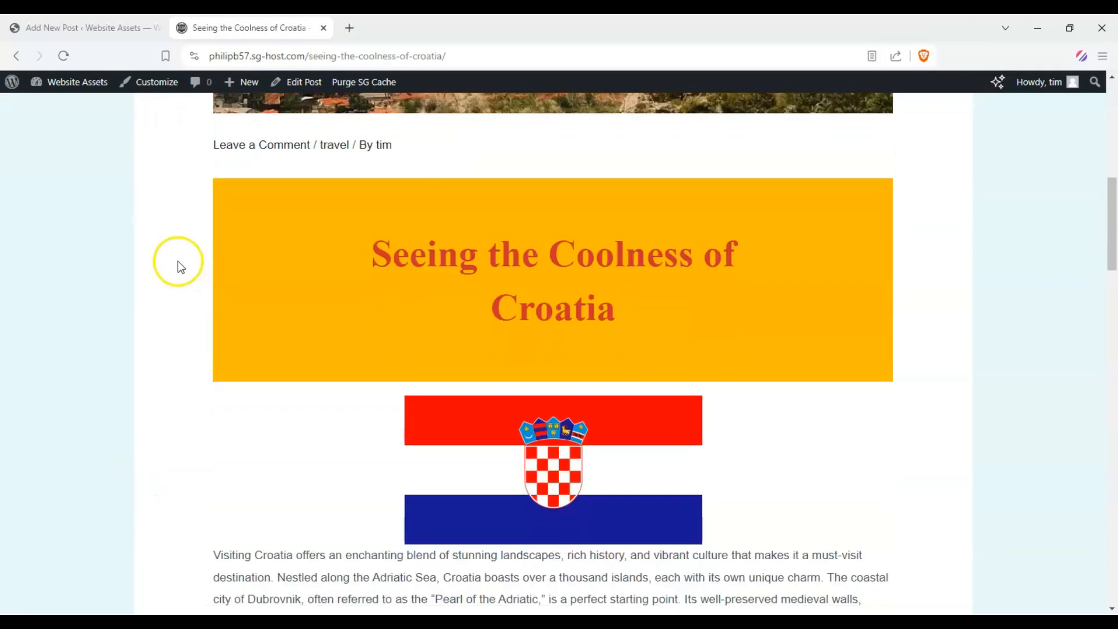
{"action": "scroll", "coordinate": [174, 256], "scroll_direction": "down", "scroll_amount": 15}
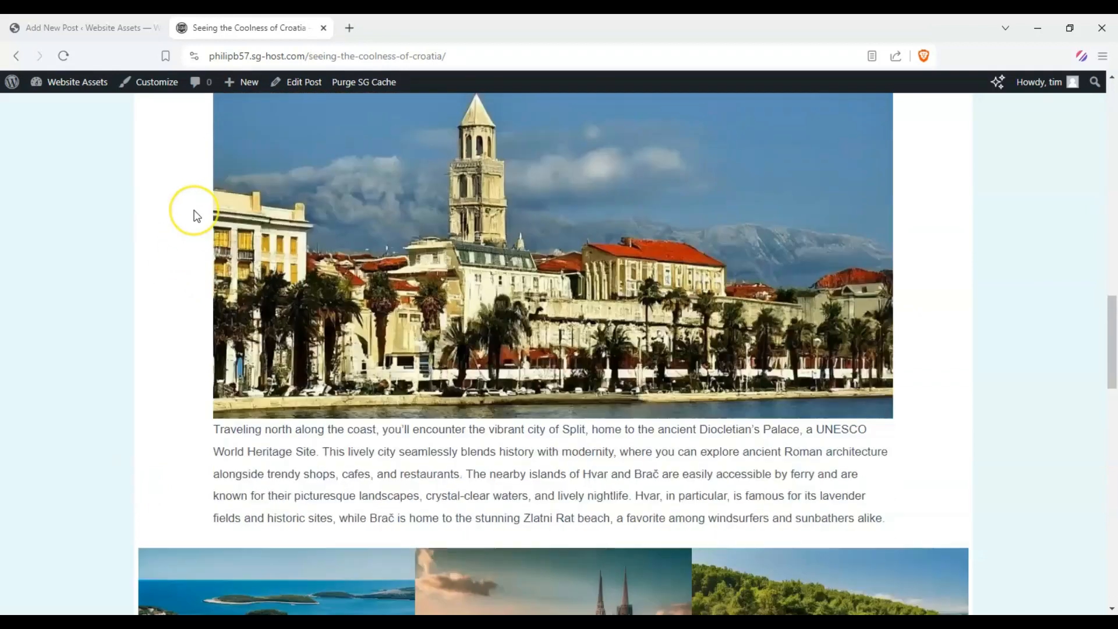
{"action": "scroll", "coordinate": [194, 215], "scroll_direction": "down", "scroll_amount": 10}
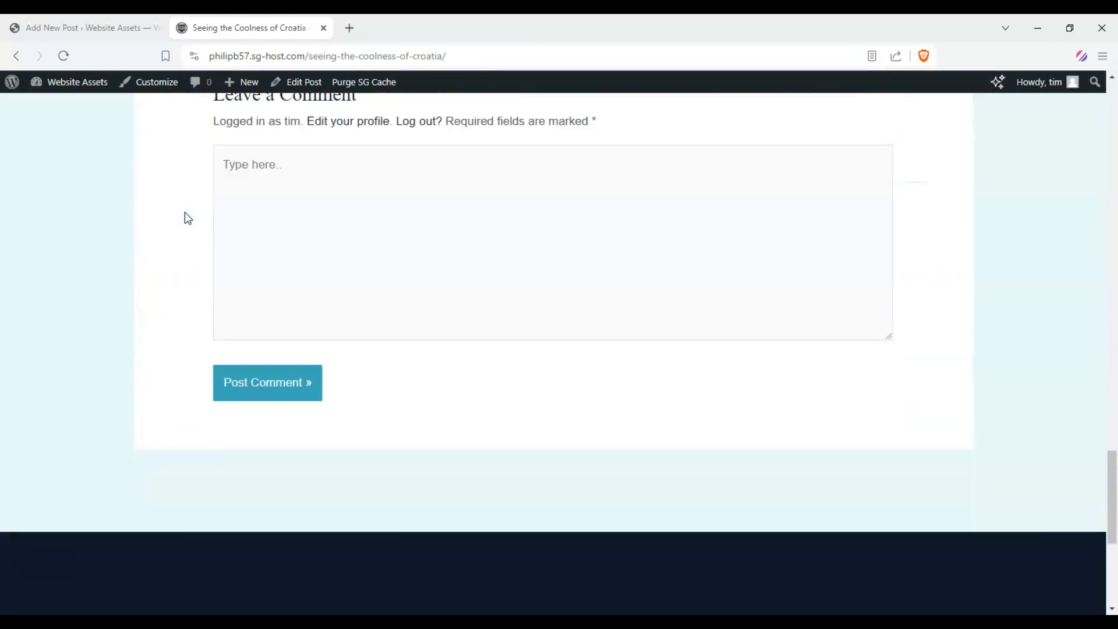
{"action": "scroll", "coordinate": [124, 317], "scroll_direction": "down", "scroll_amount": 5}
{"action": "scroll", "coordinate": [124, 317], "scroll_direction": "up", "scroll_amount": 20}
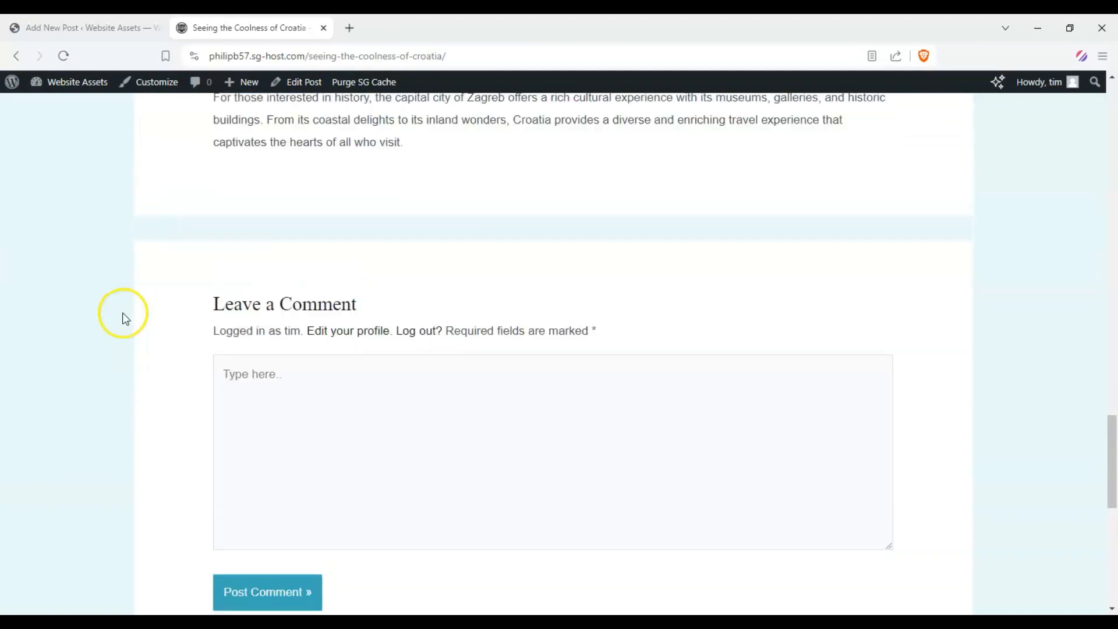
{"action": "scroll", "coordinate": [94, 305], "scroll_direction": "up", "scroll_amount": 10}
{"action": "scroll", "coordinate": [45, 307], "scroll_direction": "down", "scroll_amount": 7}
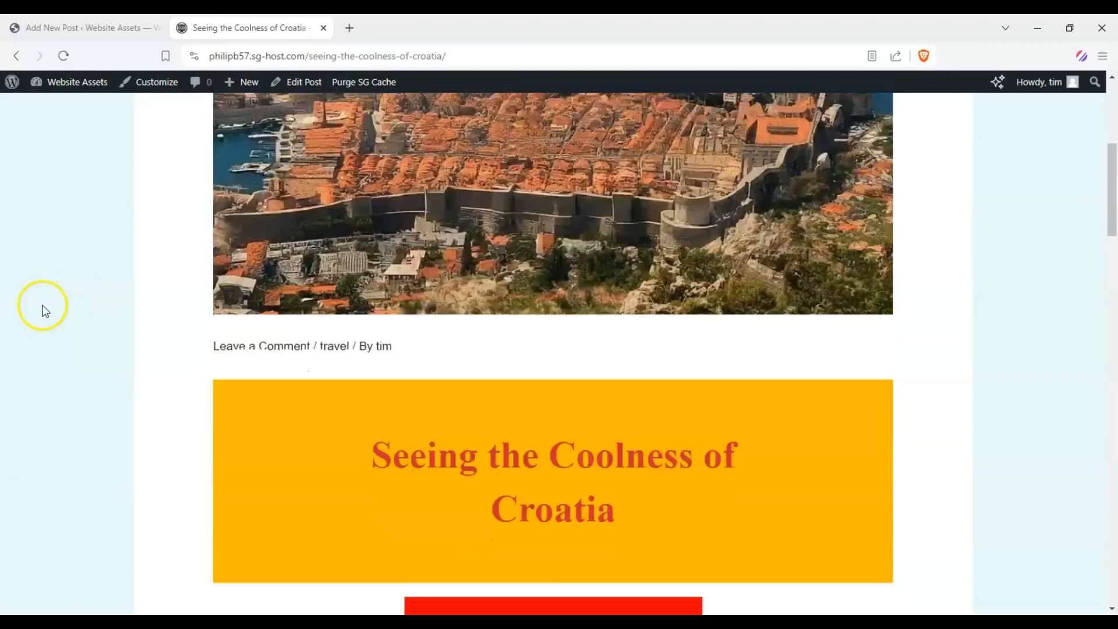
{"action": "scroll", "coordinate": [75, 289], "scroll_direction": "up", "scroll_amount": 4}
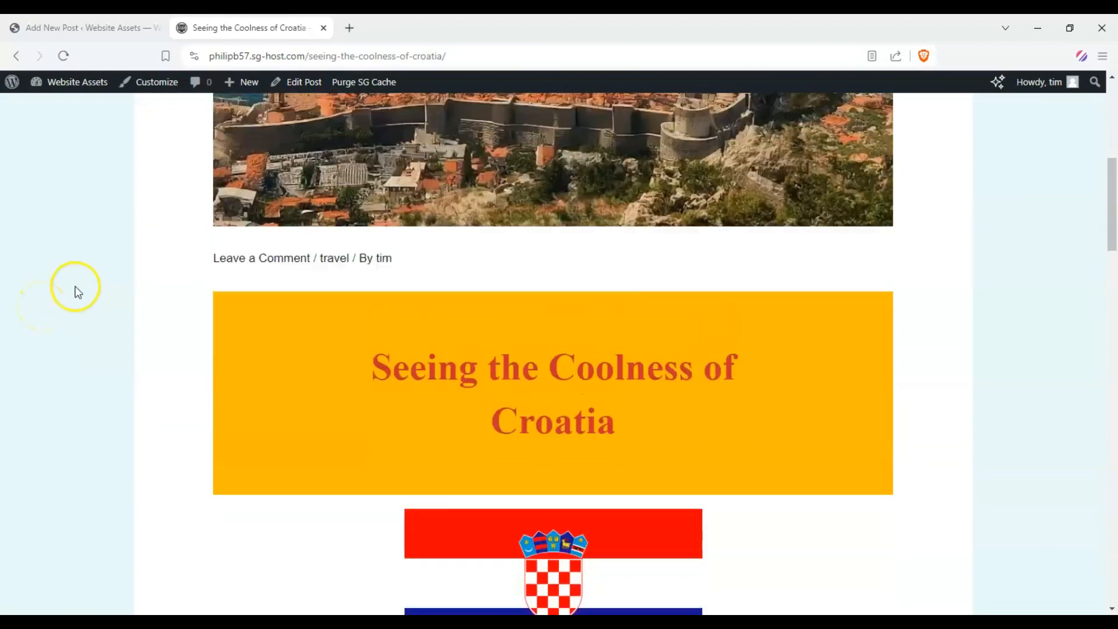
{"action": "scroll", "coordinate": [82, 283], "scroll_direction": "down", "scroll_amount": 8}
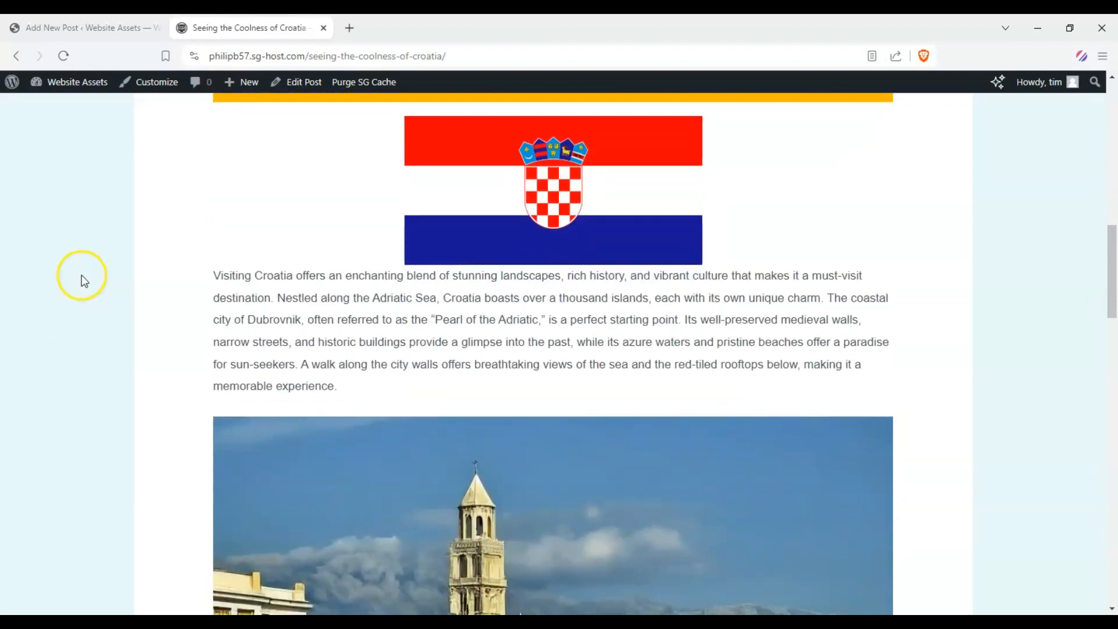
{"action": "scroll", "coordinate": [87, 283], "scroll_direction": "up", "scroll_amount": 10}
Return to the live blog page and look over the post listing once more.
{"action": "left_click", "coordinate": [770, 136]}
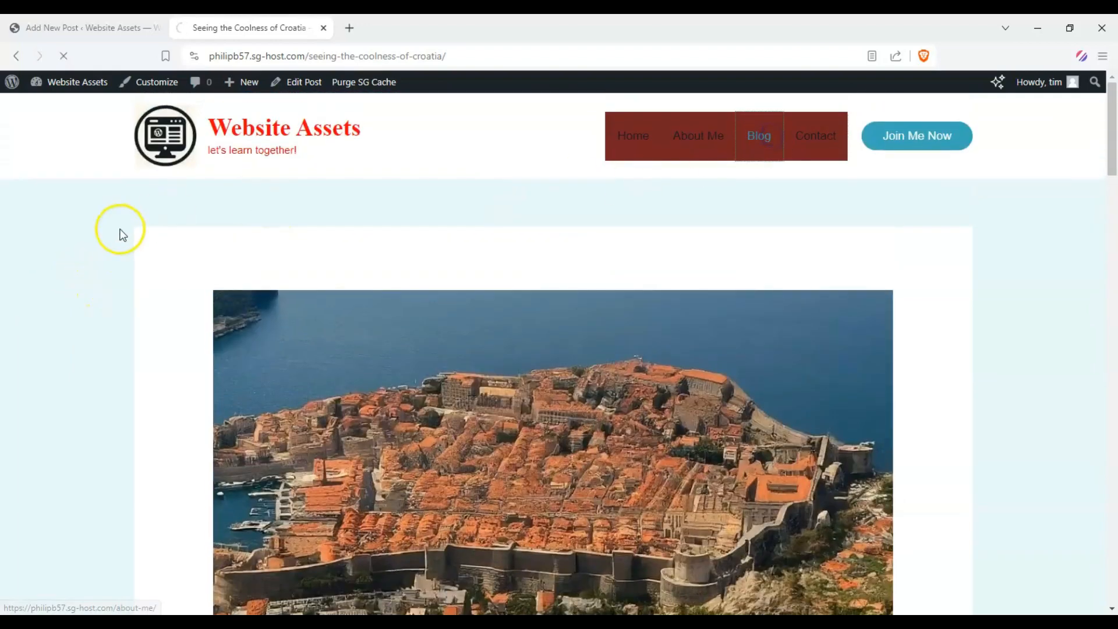
{"action": "scroll", "coordinate": [65, 260], "scroll_direction": "down", "scroll_amount": 8}
{"action": "scroll", "coordinate": [65, 257], "scroll_direction": "up", "scroll_amount": 8}
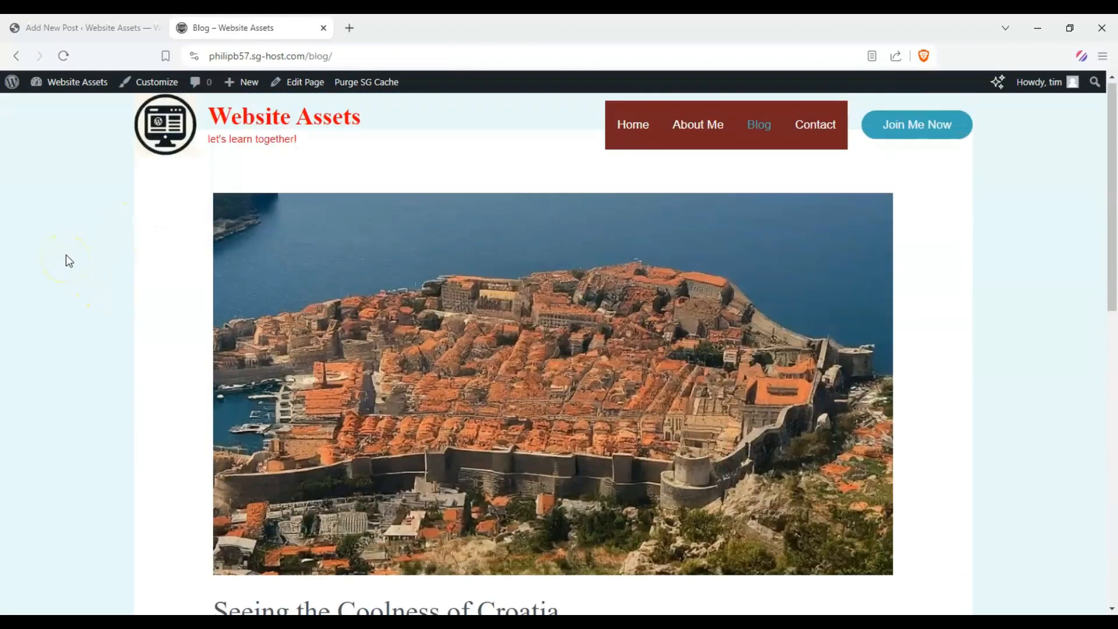